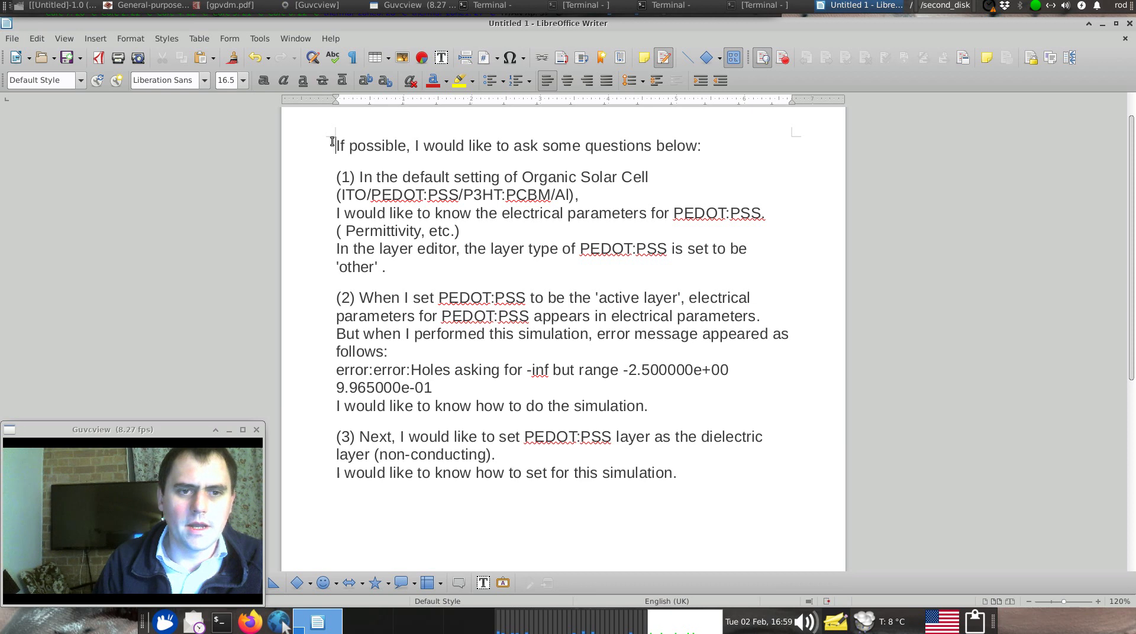
Highlight the task questions about the default device, the active-layer error and PEDOT:PSS layer type
left_click_drag(335, 145, 710, 500)
left_click(715, 478)
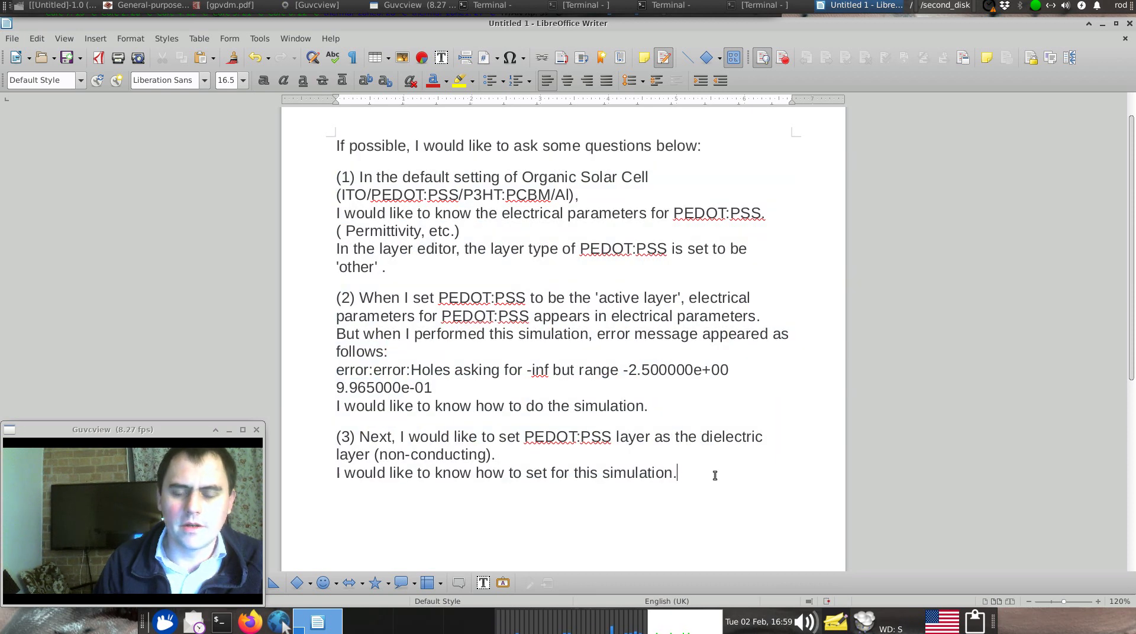
left_click(318, 149, "shift")
left_click(317, 147)
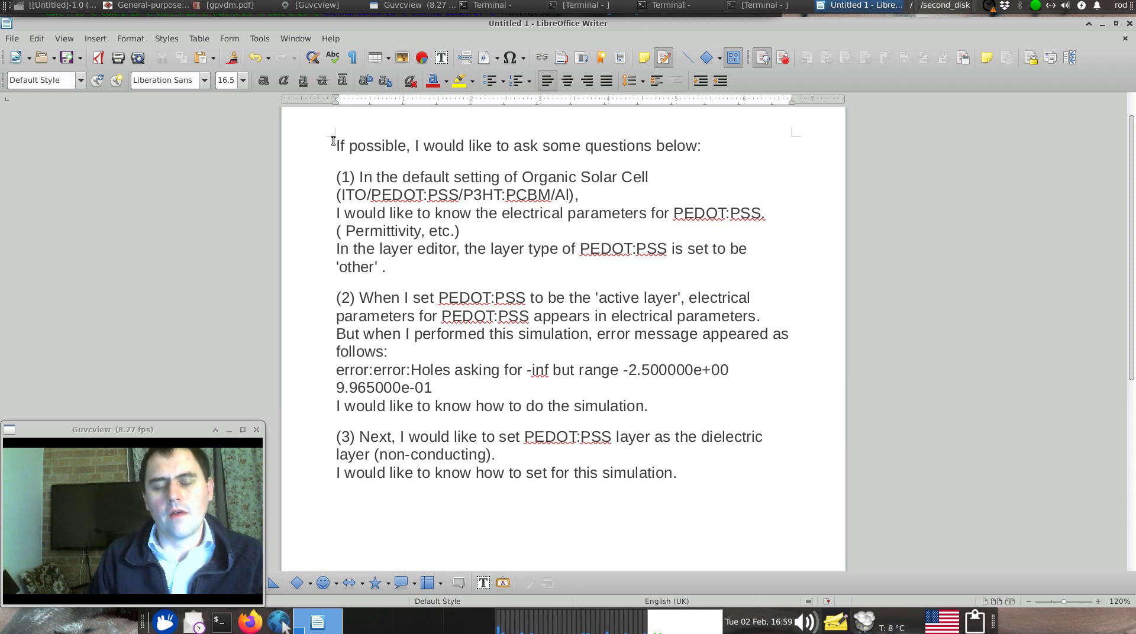
left_click_drag(334, 144, 791, 476)
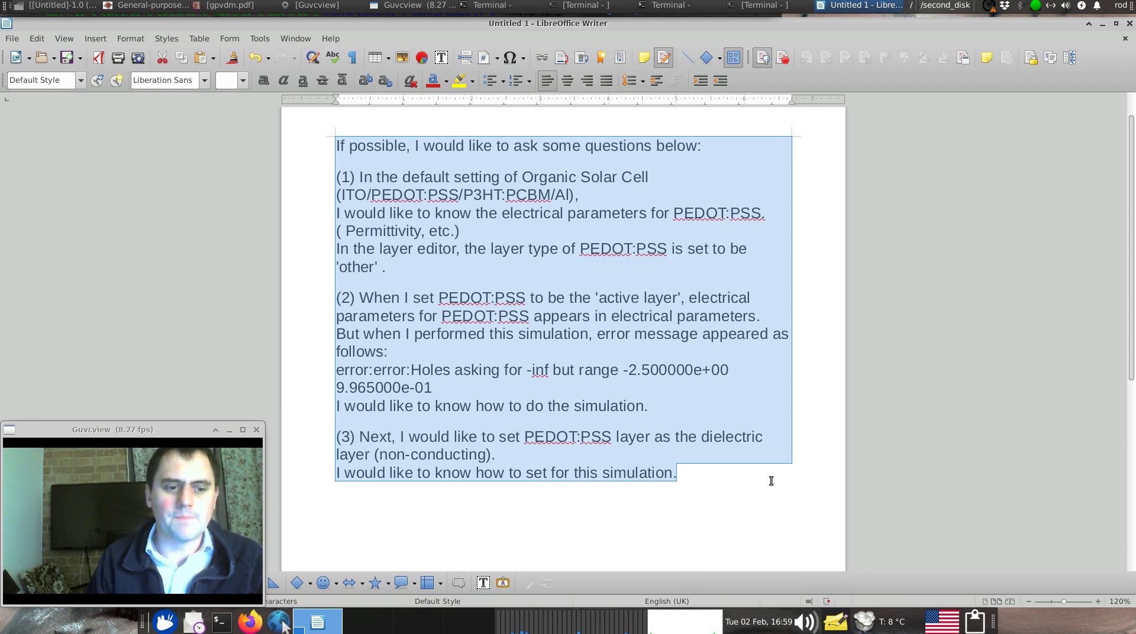
left_click(771, 480)
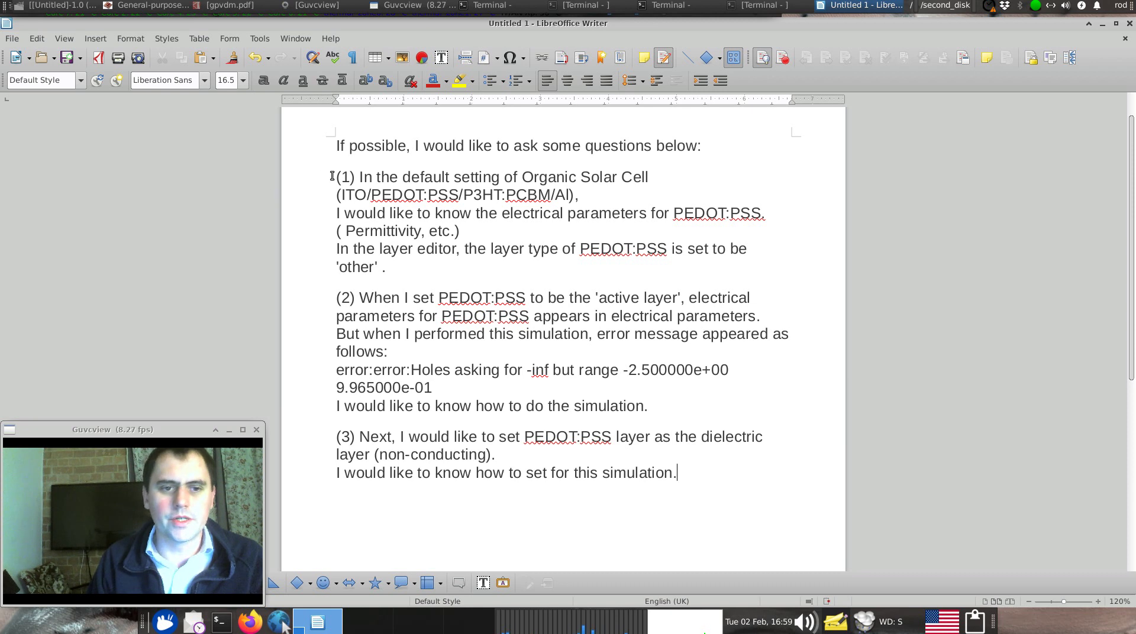
left_click_drag(331, 176, 672, 213)
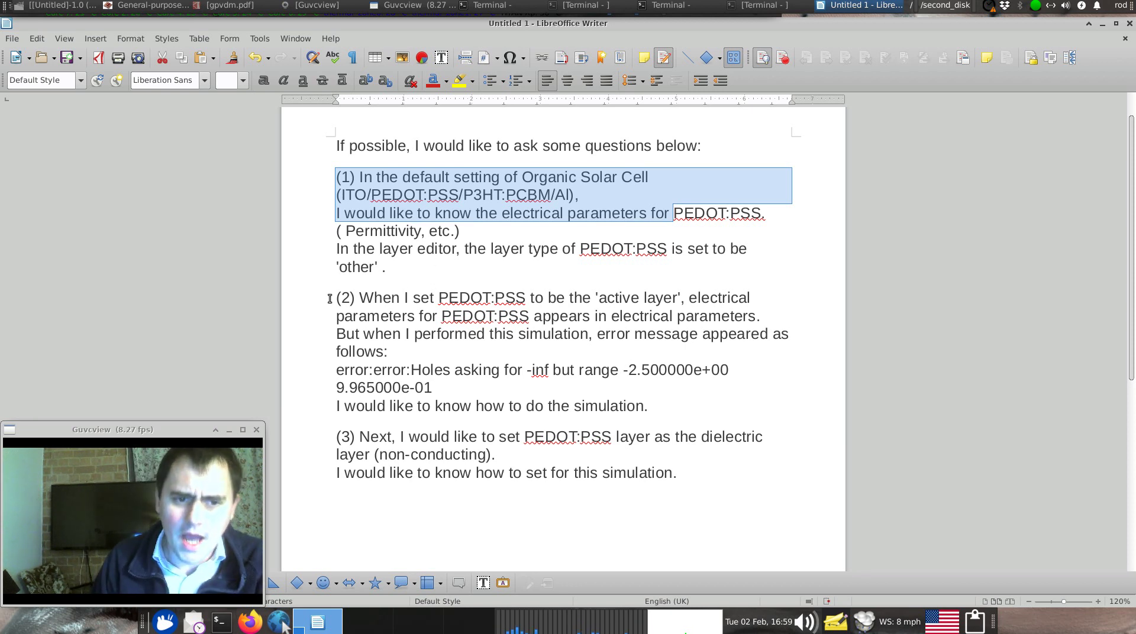
left_click_drag(332, 298, 745, 400)
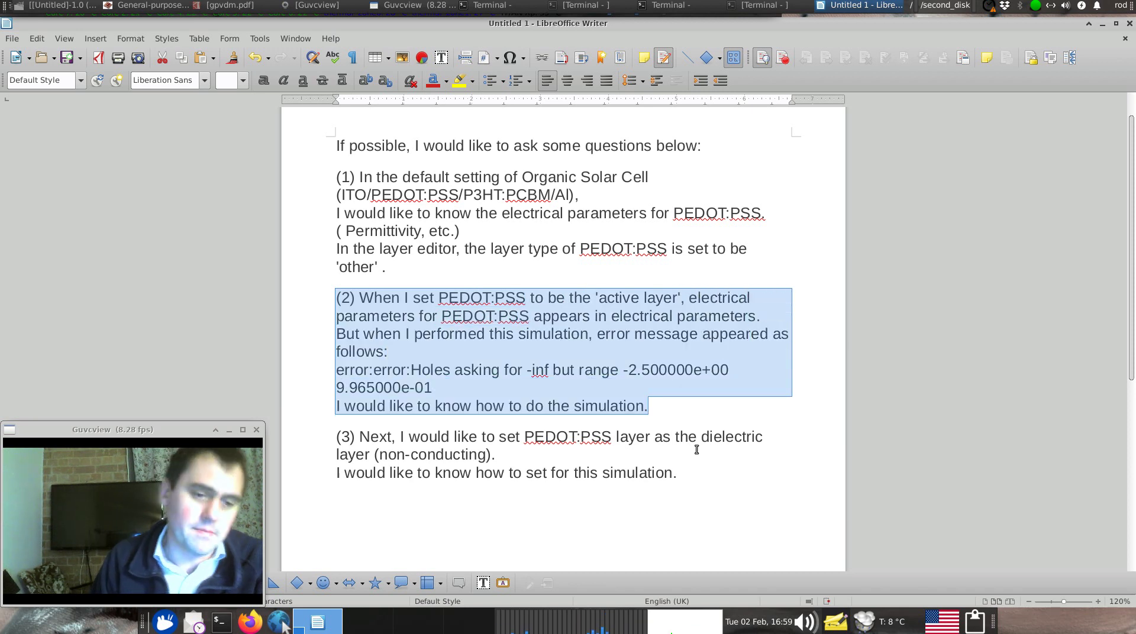
left_click_drag(337, 177, 522, 276)
left_click(522, 276)
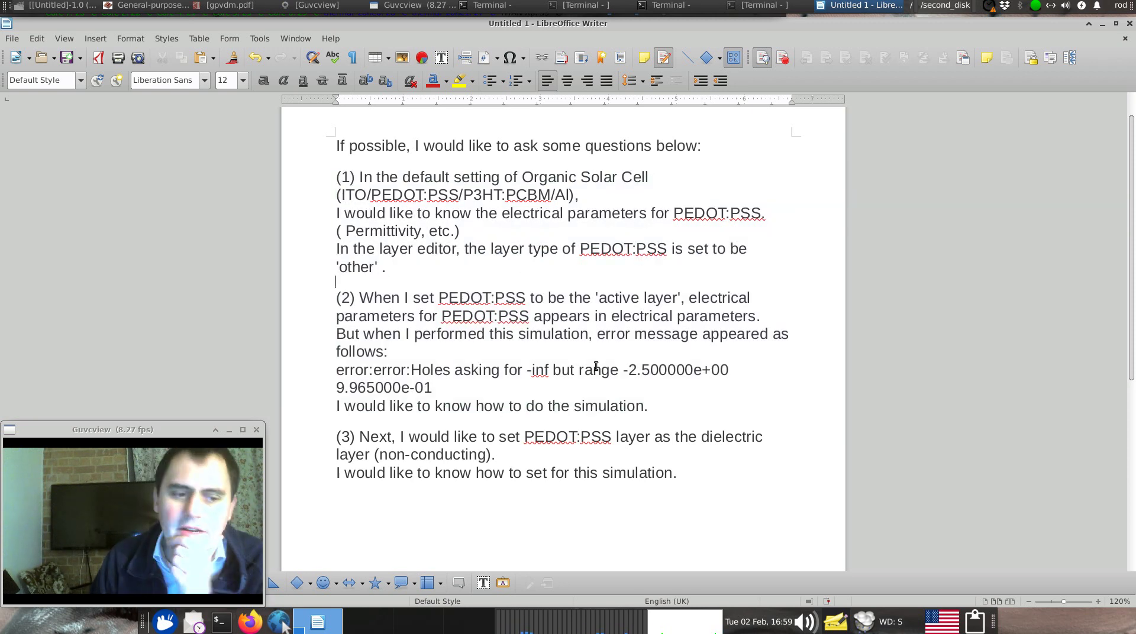
left_click_drag(575, 248, 667, 248)
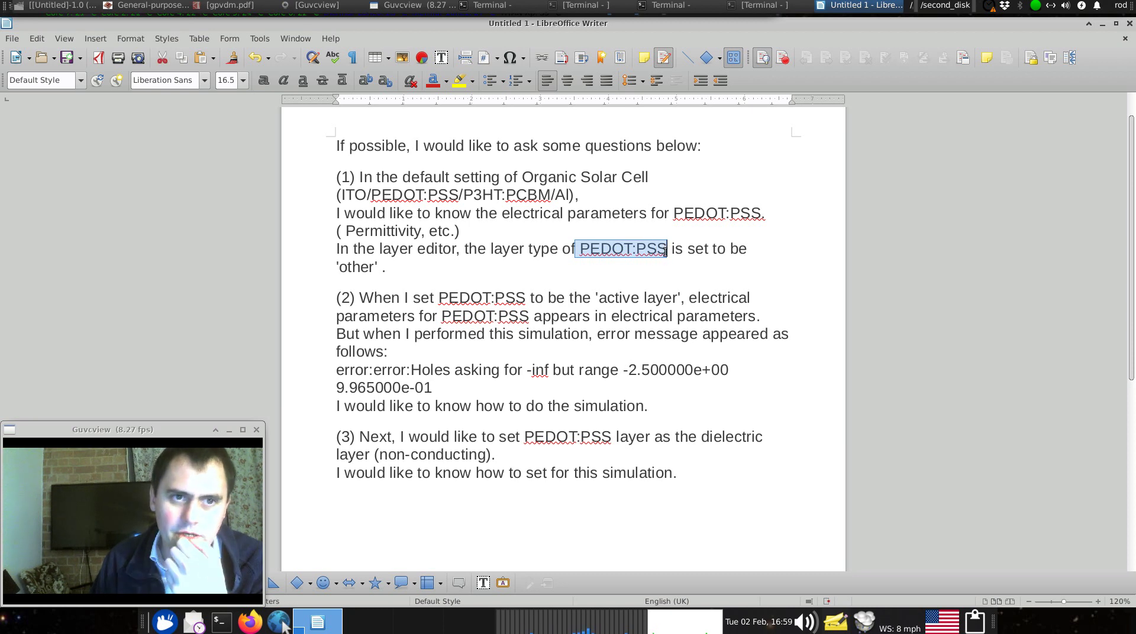
Run the default gpvdm simulation and plot the jv.dat current density curve
left_click(168, 5)
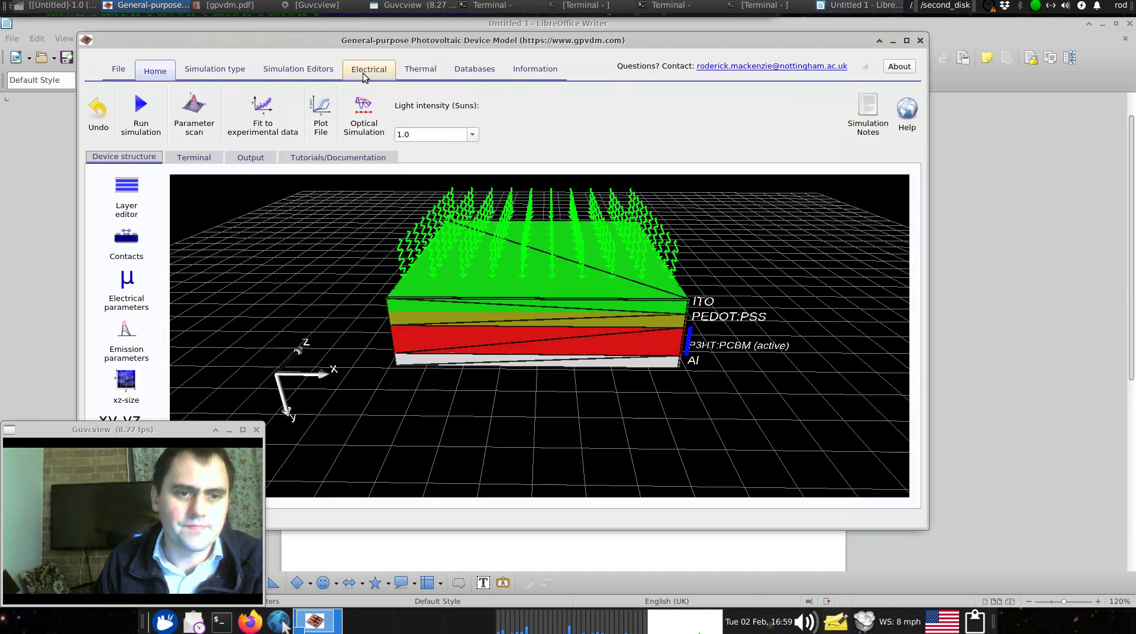
left_click_drag(402, 42, 512, 40)
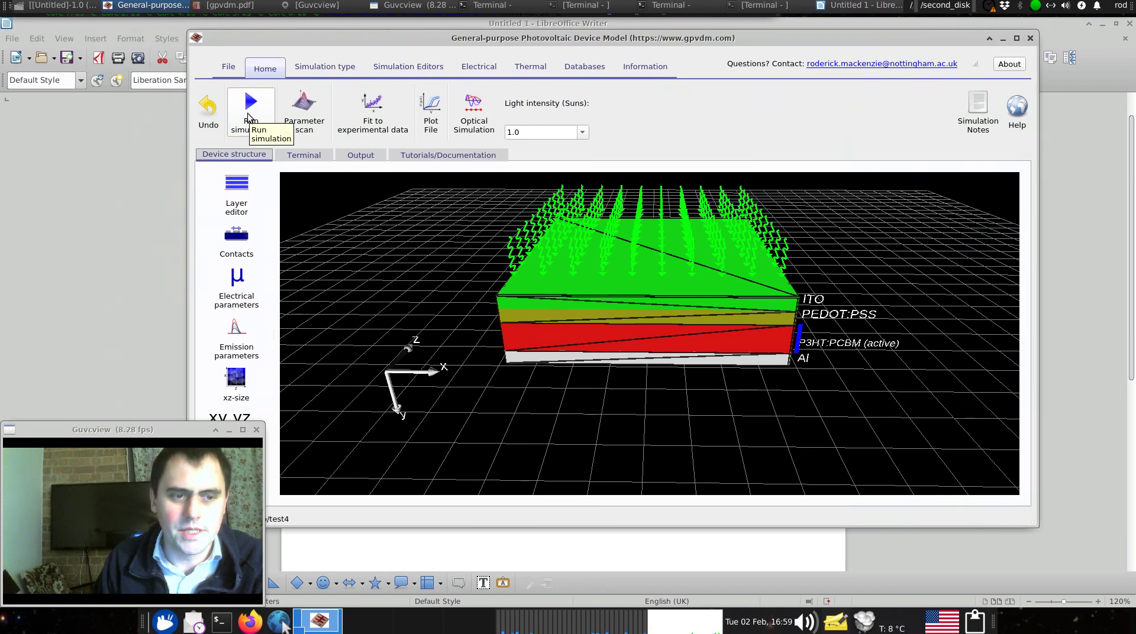
left_click(248, 117)
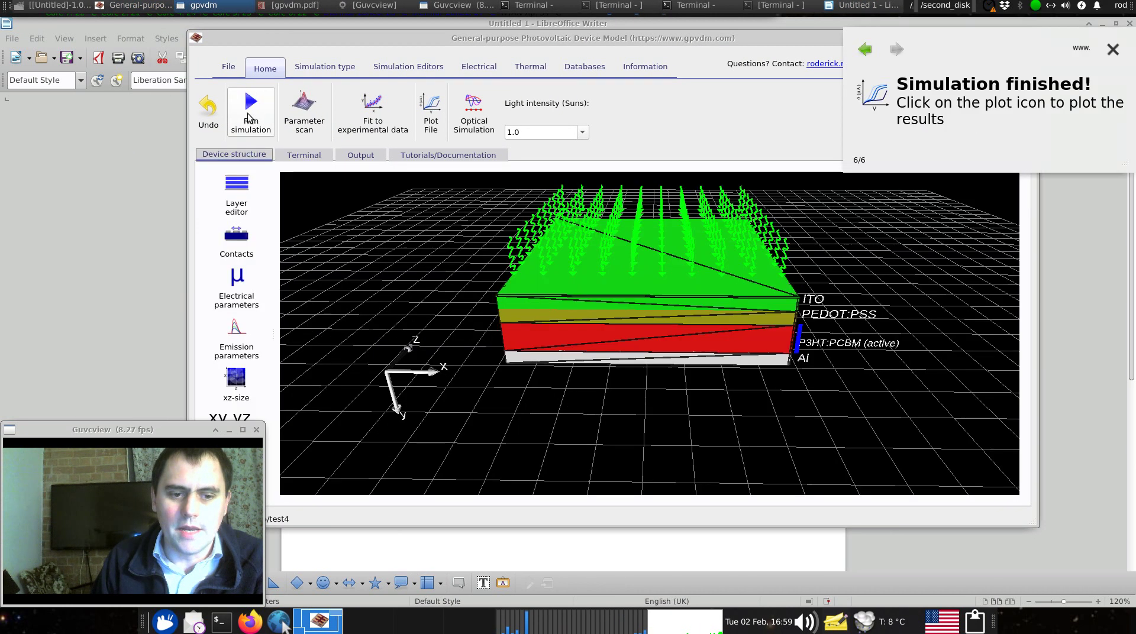
left_click(361, 156)
double_click(541, 194)
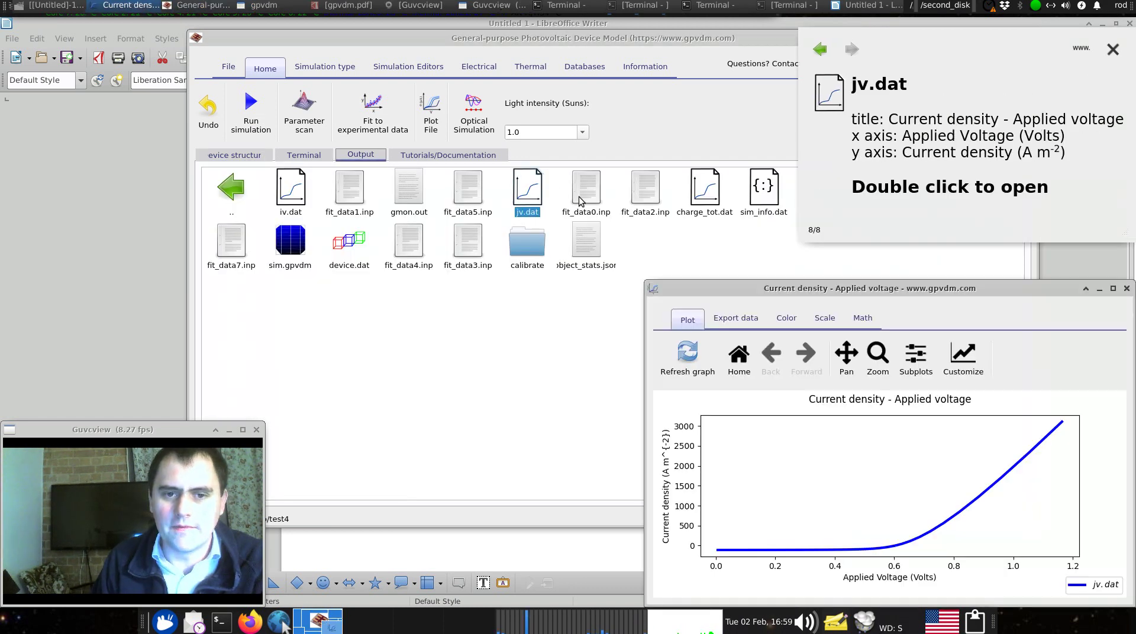
Open the layer editor listing ITO, PEDOT:PSS, P3HT:PCBM and Al
left_click(1112, 50)
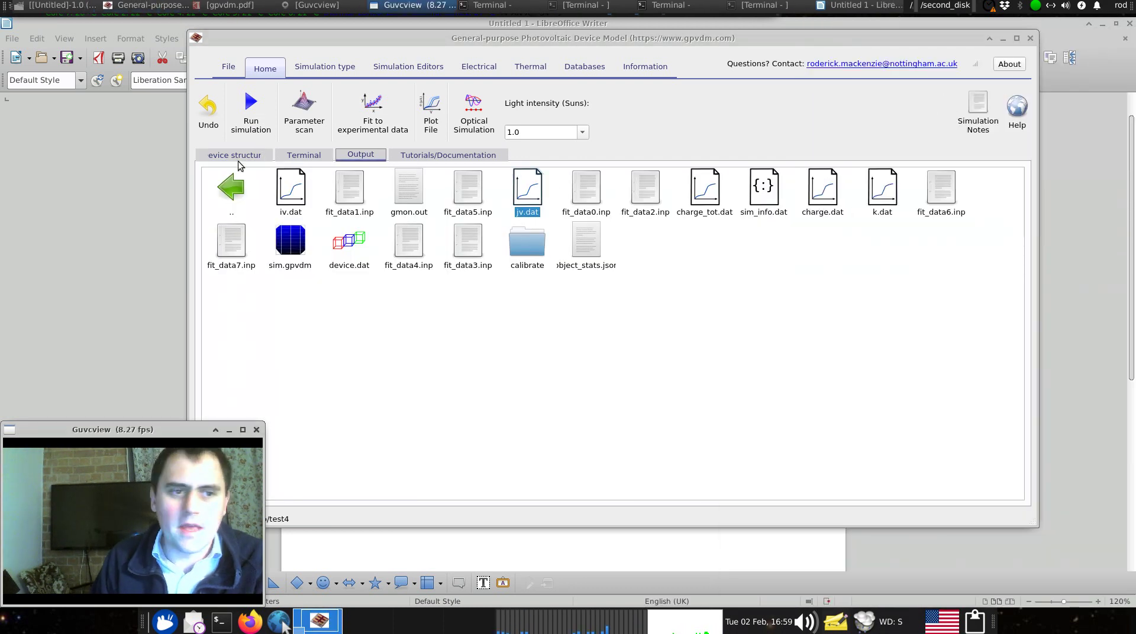
left_click(236, 155)
left_click(236, 184)
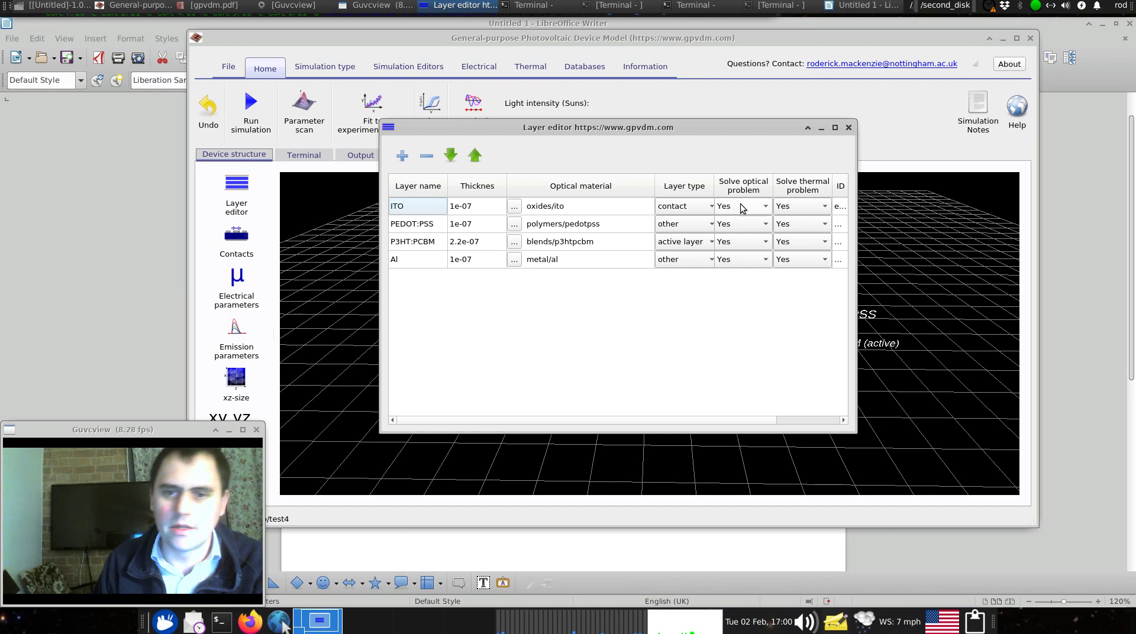
left_click(710, 207)
left_click(698, 207)
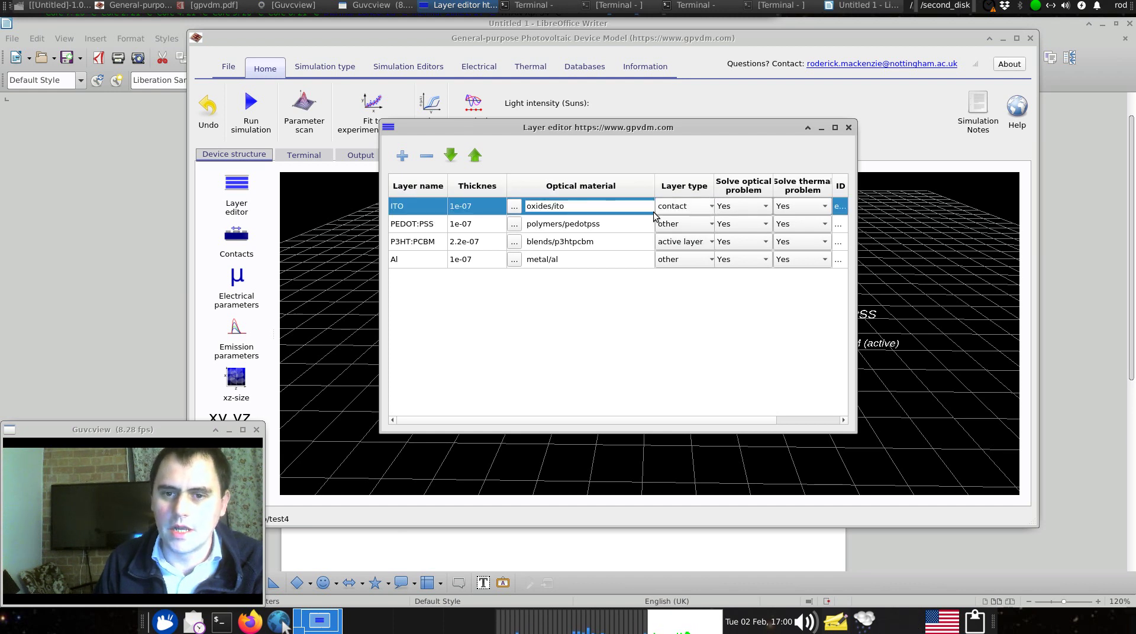
left_click(672, 223)
left_click(671, 224)
left_click(674, 241)
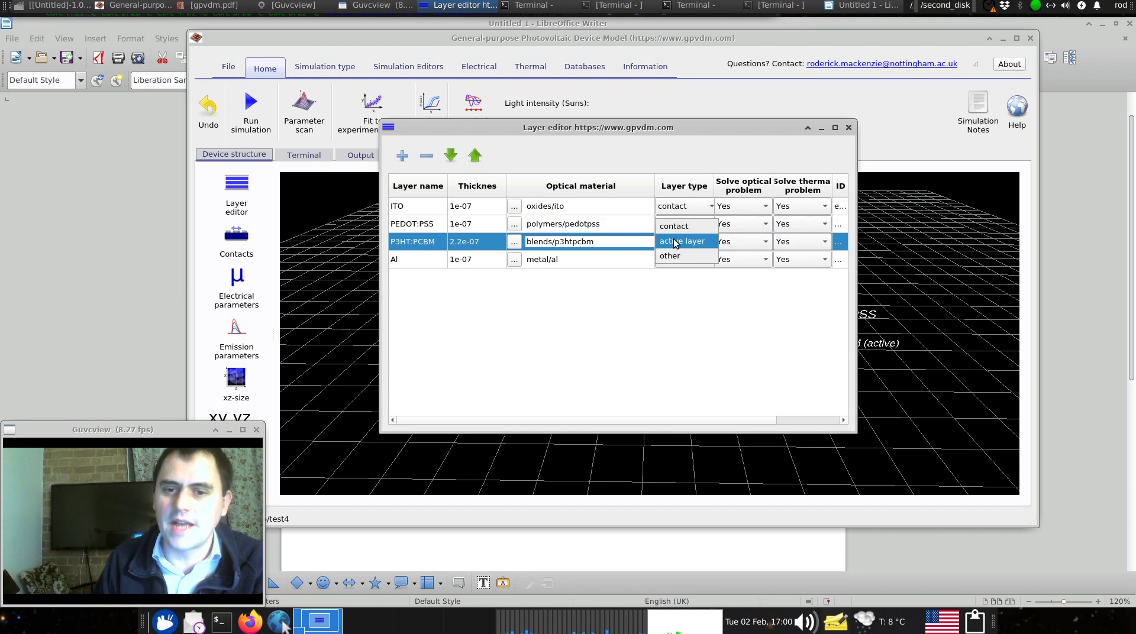
left_click(681, 243)
left_click(682, 257)
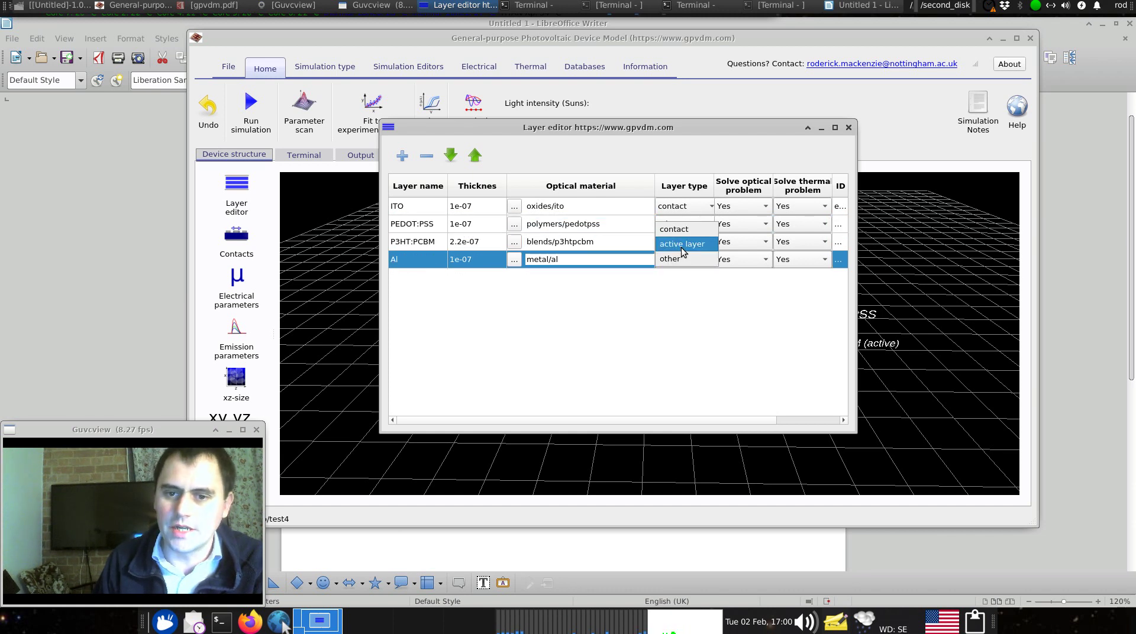
left_click(644, 152)
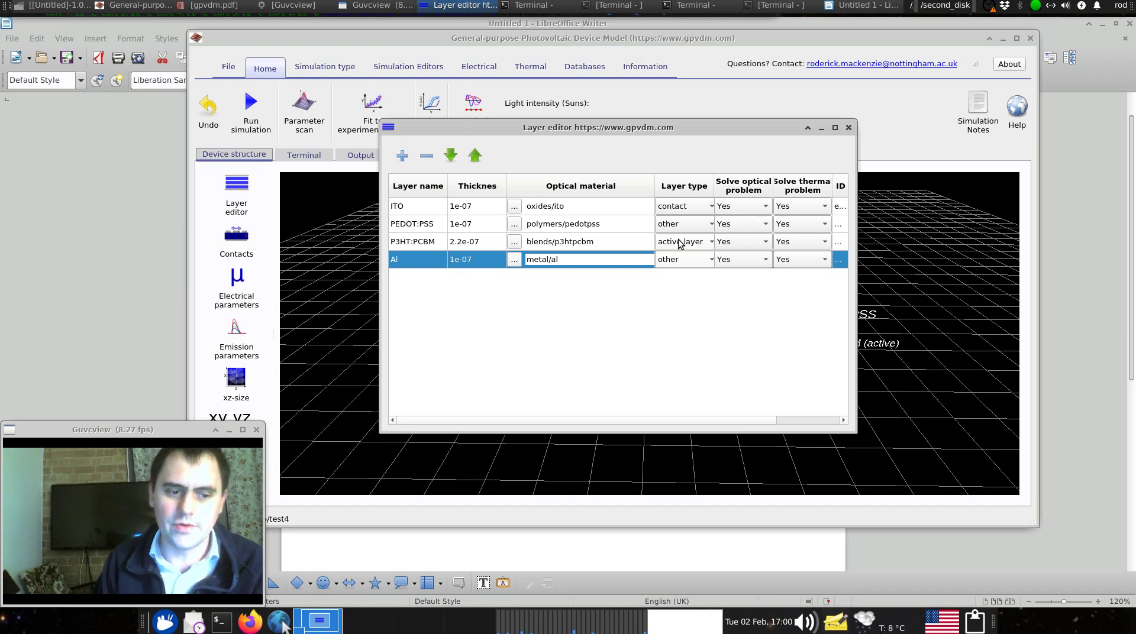
left_click(428, 211)
left_click(421, 225, "shift")
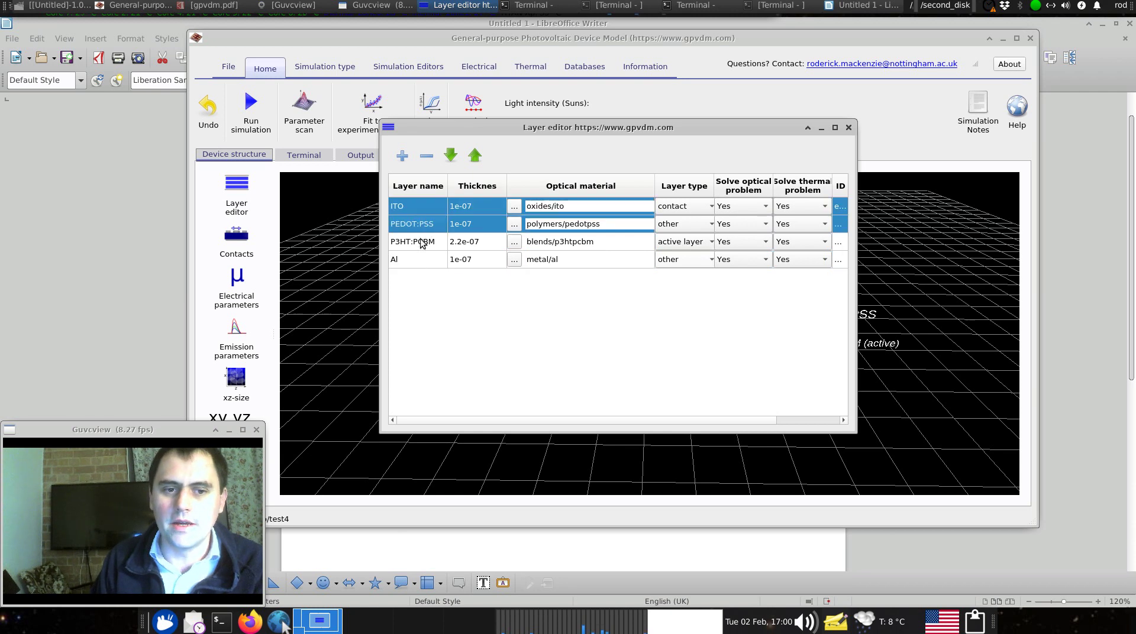
left_click(411, 261)
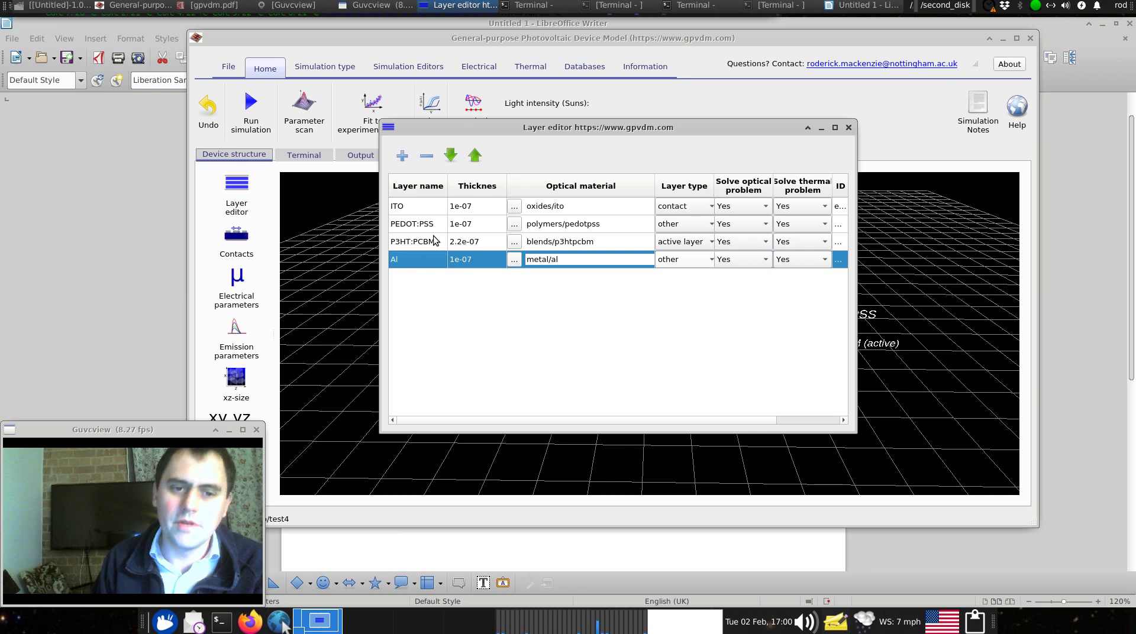
left_click(418, 243)
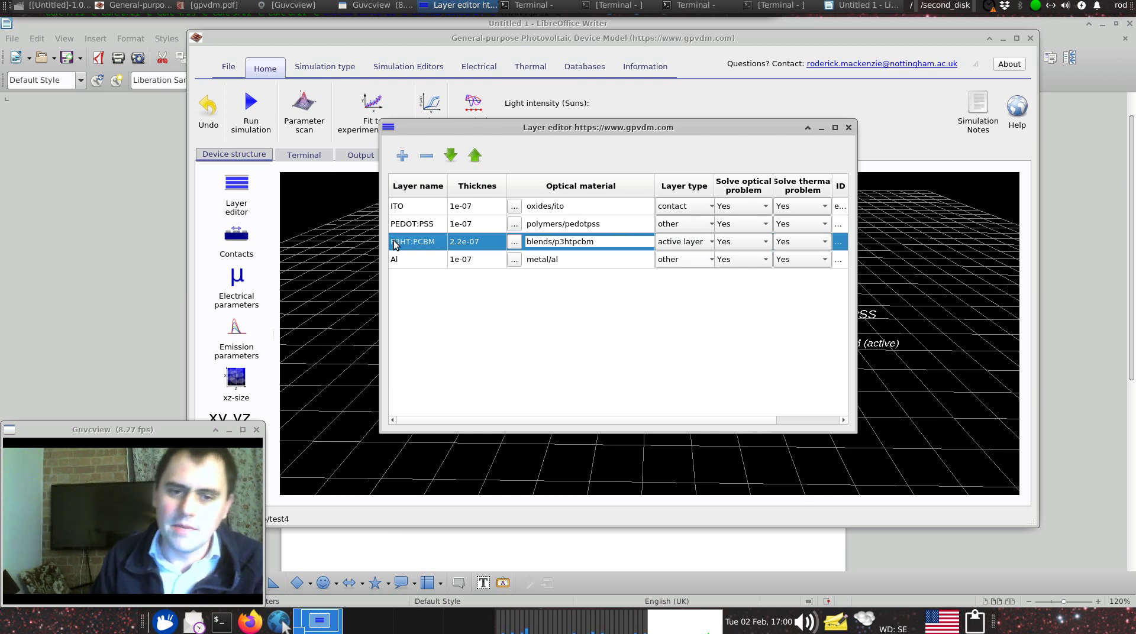
left_click(399, 261)
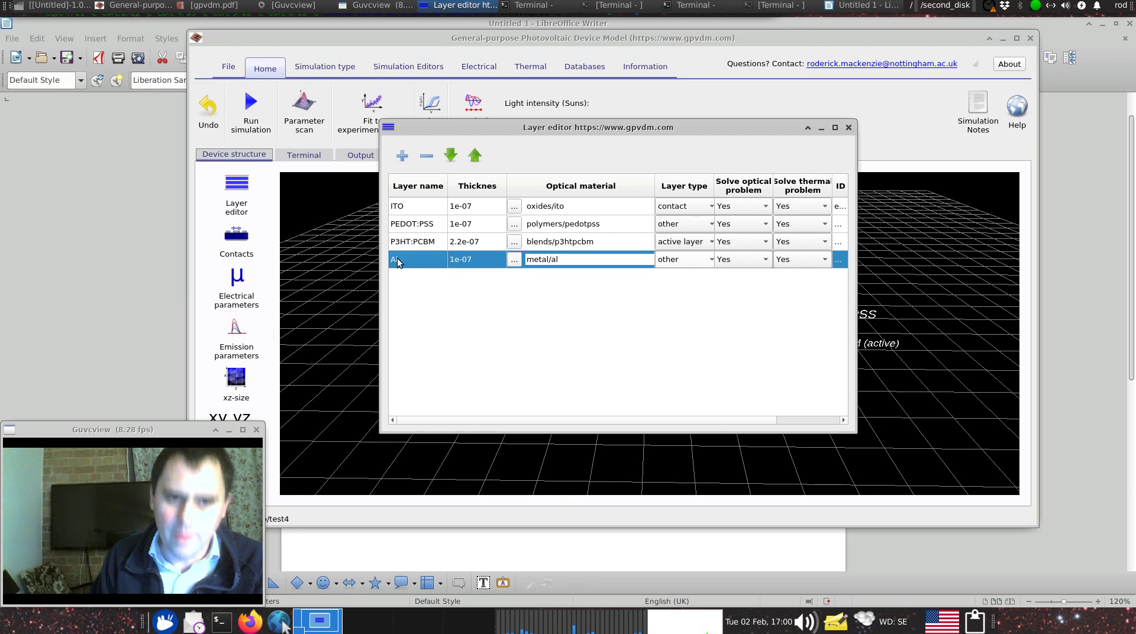
left_click(410, 228)
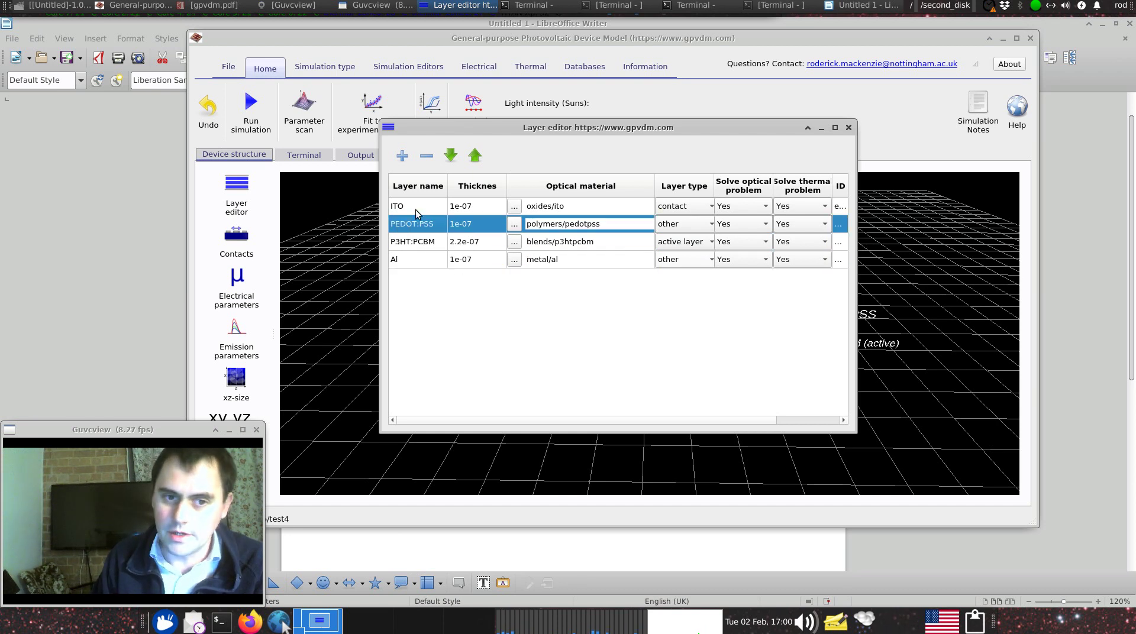
left_click(415, 210)
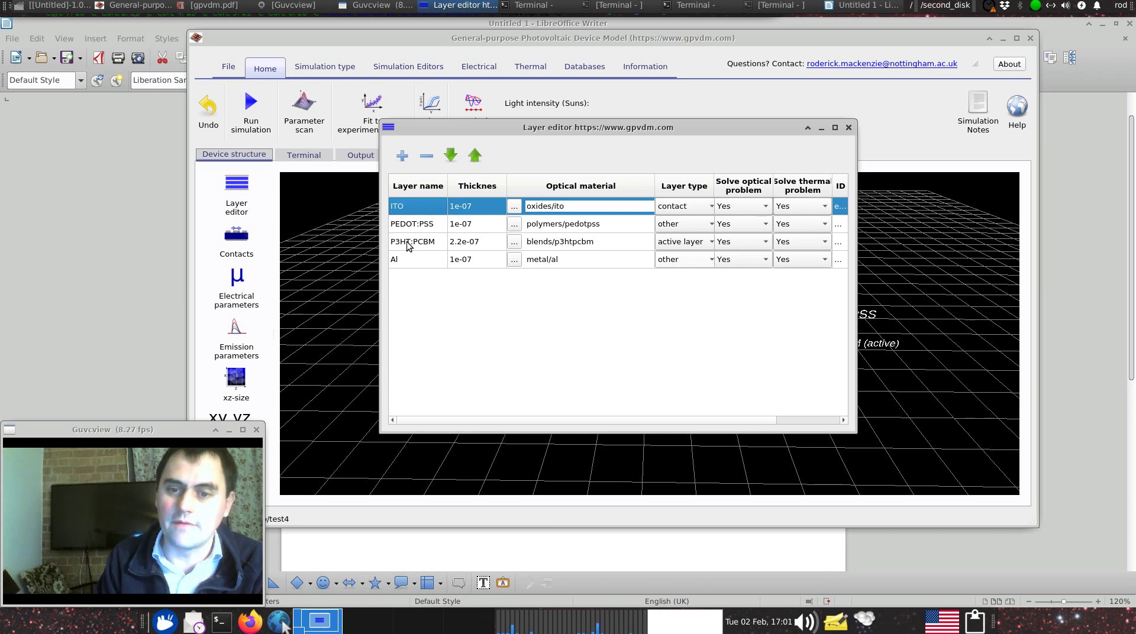
left_click(409, 226)
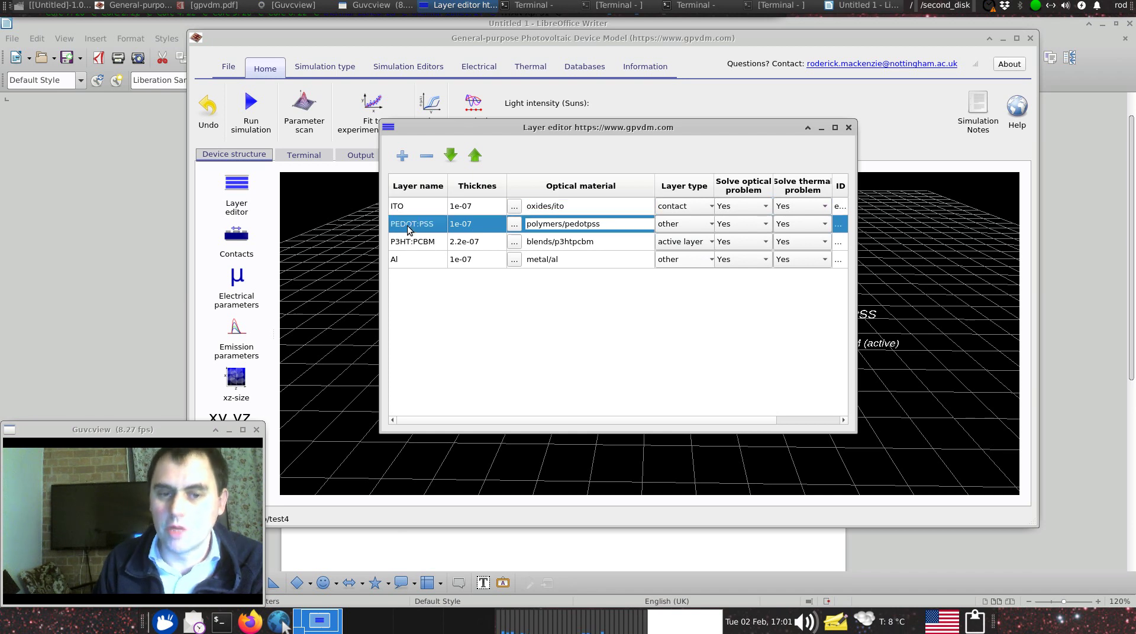
Change the PEDOT:PSS layer type from other to active layer
left_click(700, 225)
left_click(703, 213)
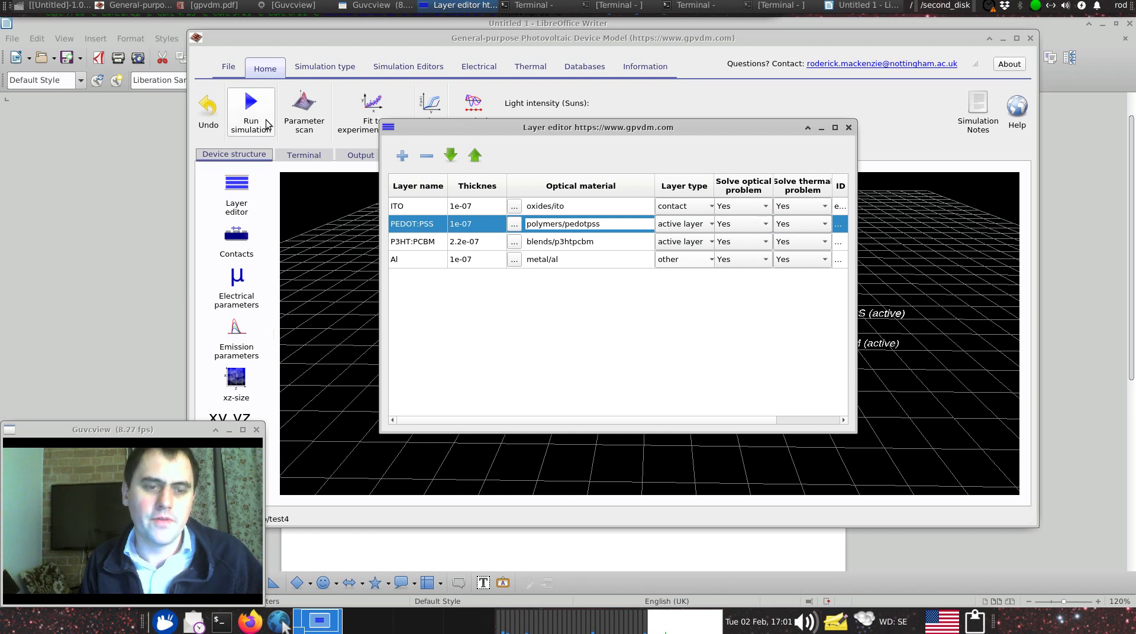
Run the two-active-layer simulation and mark the 'Electrons asking for -inf' error in the CPU 0 log
left_click(849, 127)
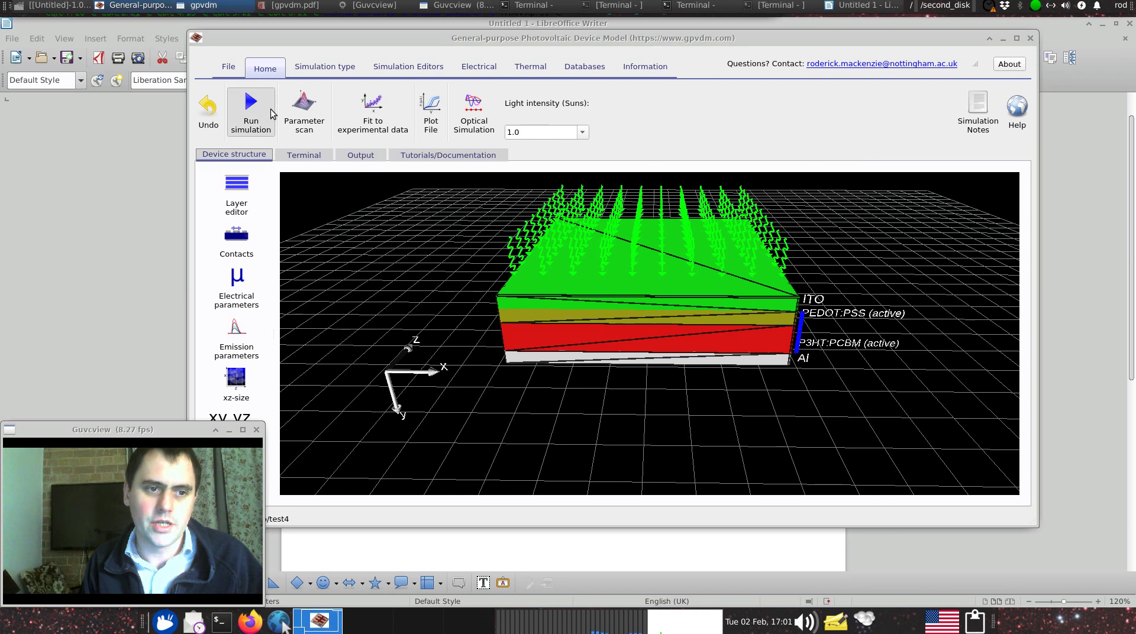
left_click(258, 130)
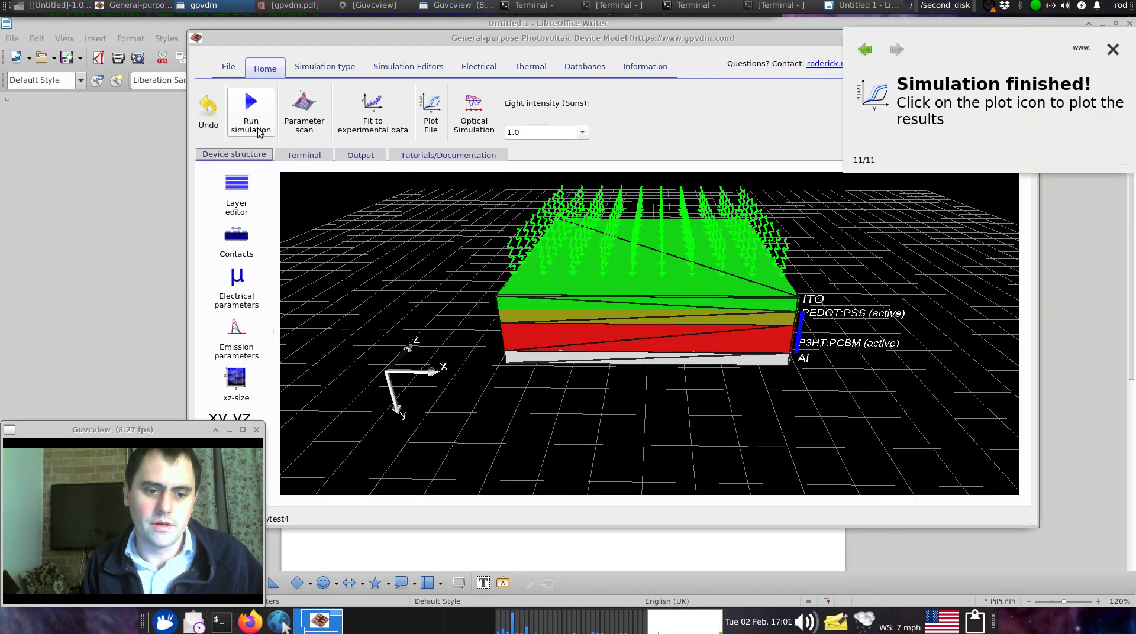
left_click(361, 155)
left_click(303, 155)
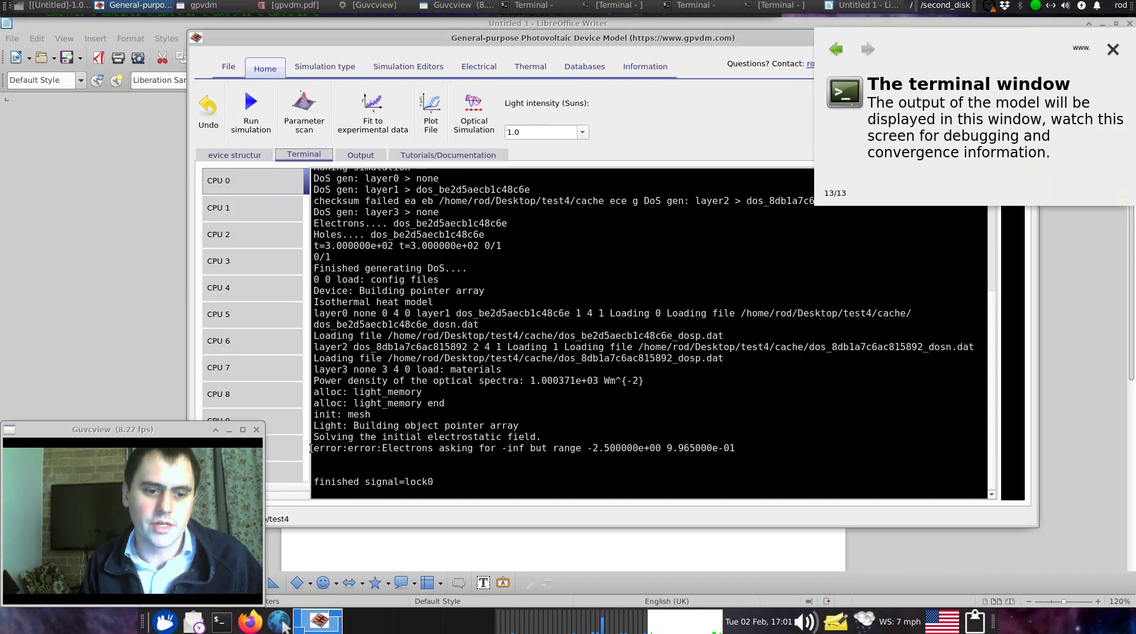
left_click(358, 155)
left_click(300, 156)
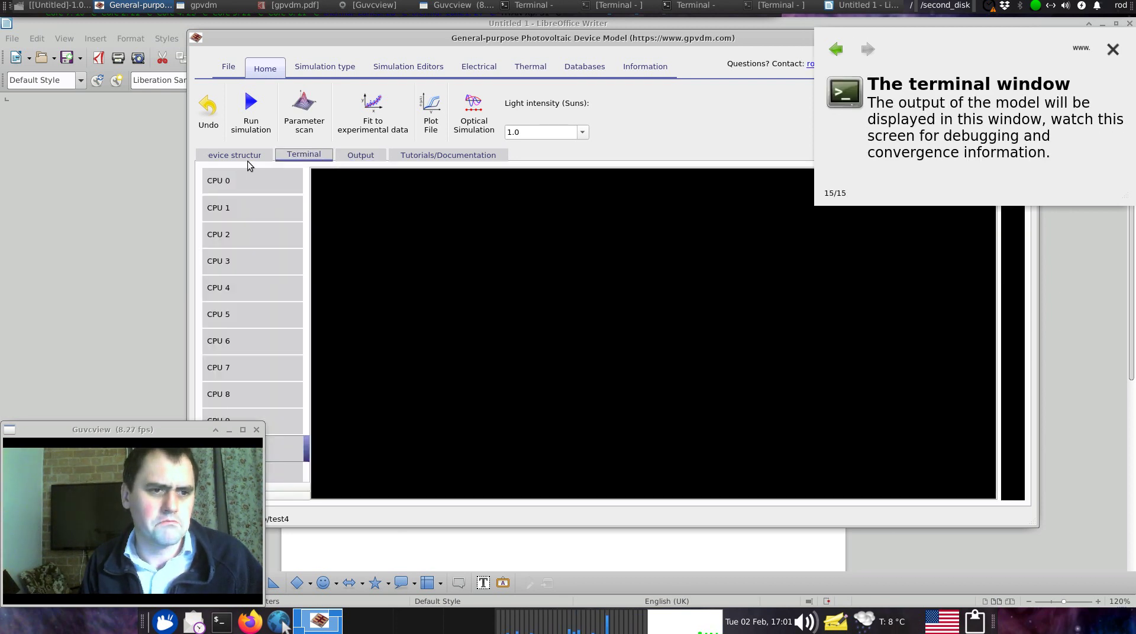
left_click(253, 183)
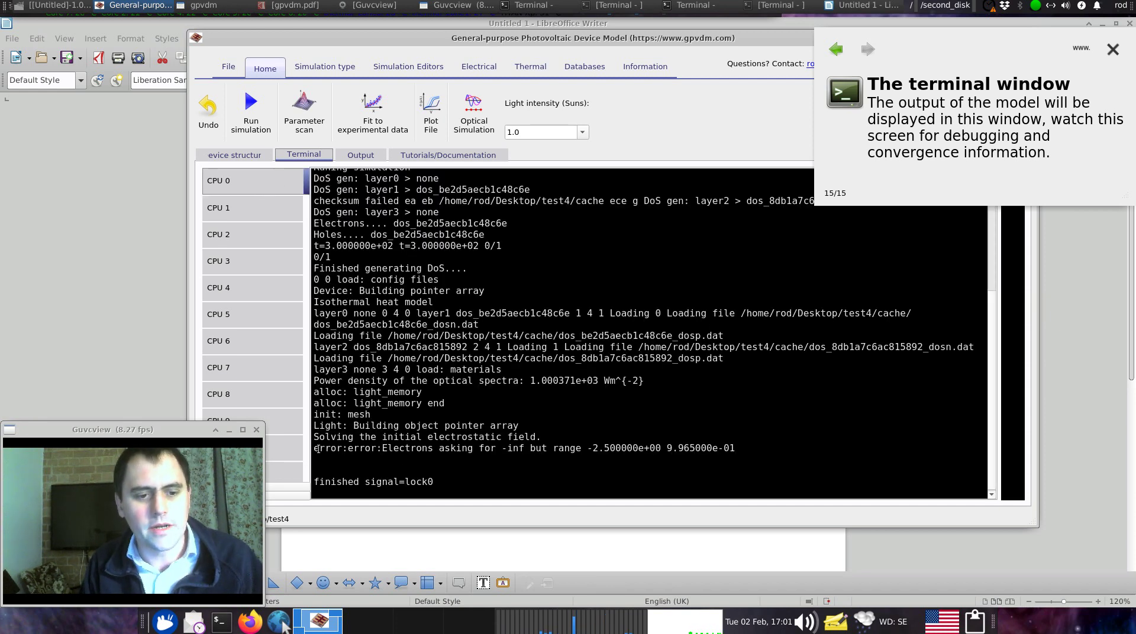
left_click_drag(317, 449, 784, 452)
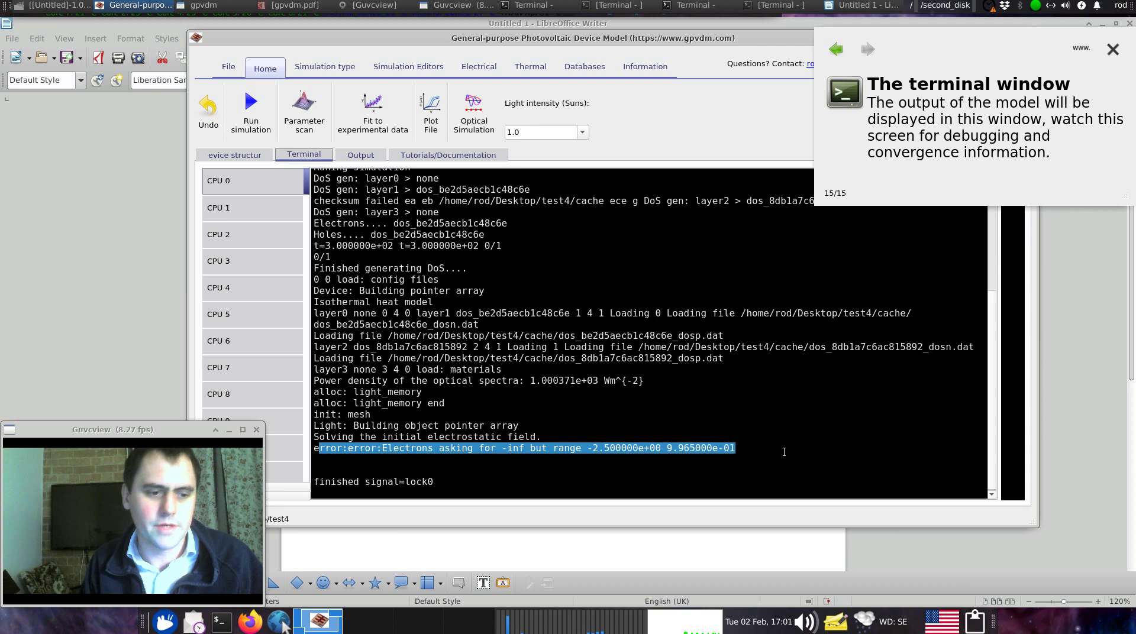
In Electrical parameters, check PEDOT:PSS traps and set P3HT:PCBM's number of traps to 5
left_click(235, 156)
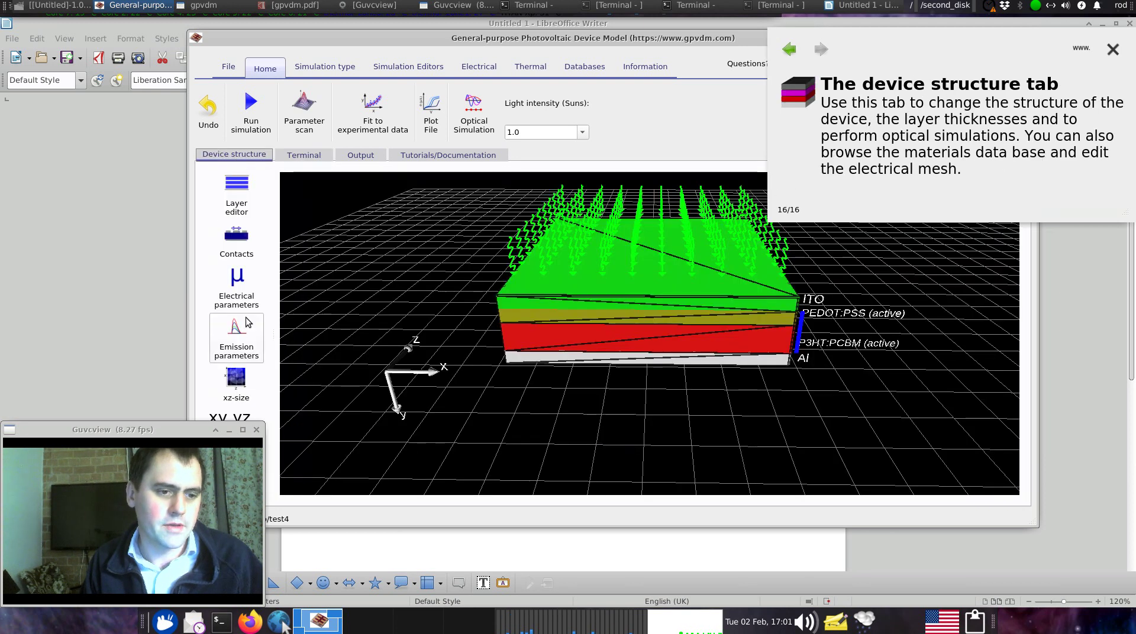
left_click(235, 289)
left_click_drag(519, 224, 657, 107)
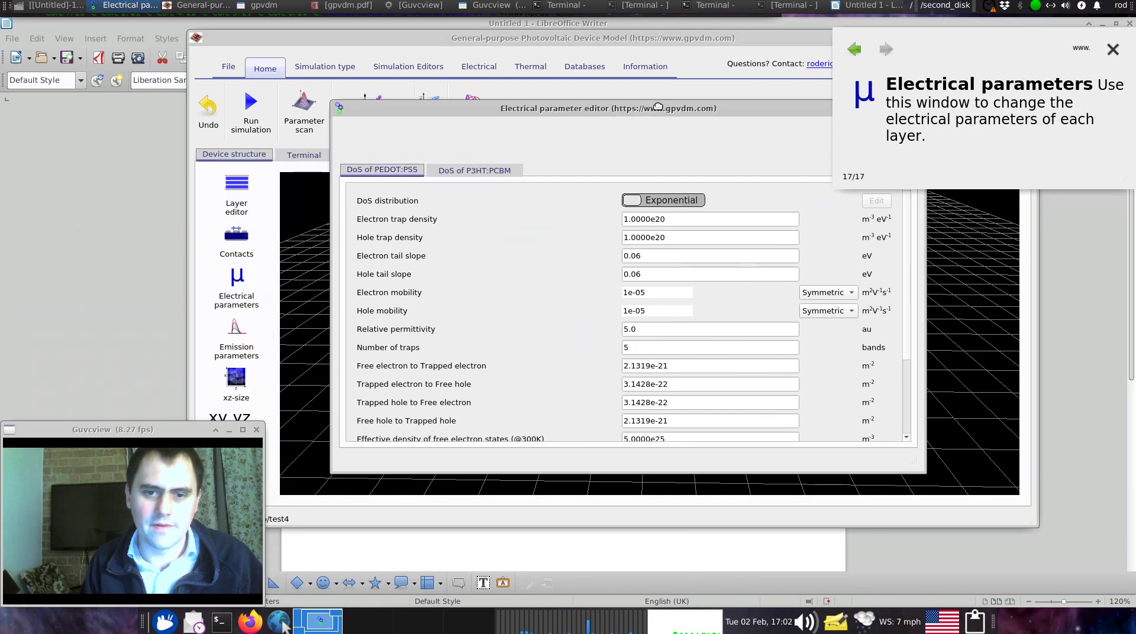
double_click(634, 348)
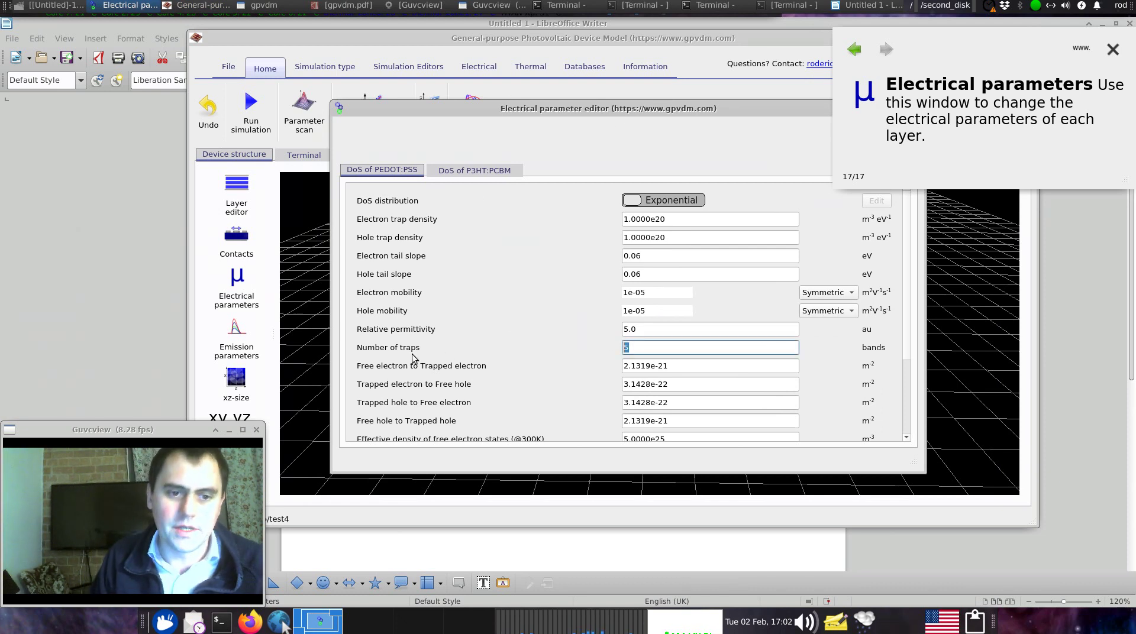
left_click(644, 348)
left_click(467, 172)
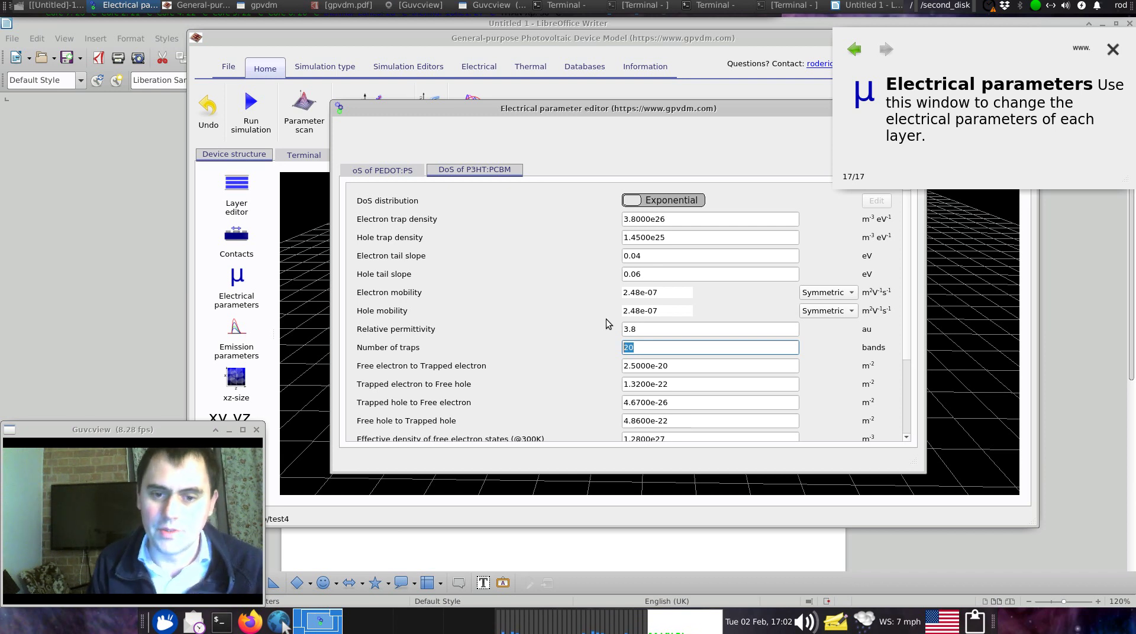
type("5")
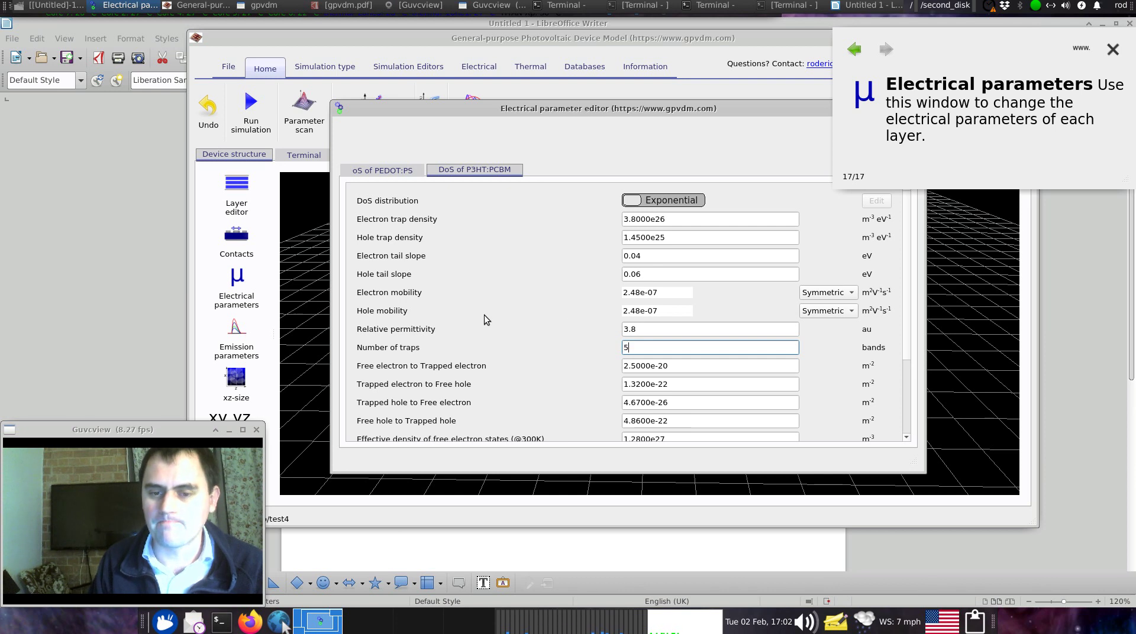
scroll(502, 300, "down", 3)
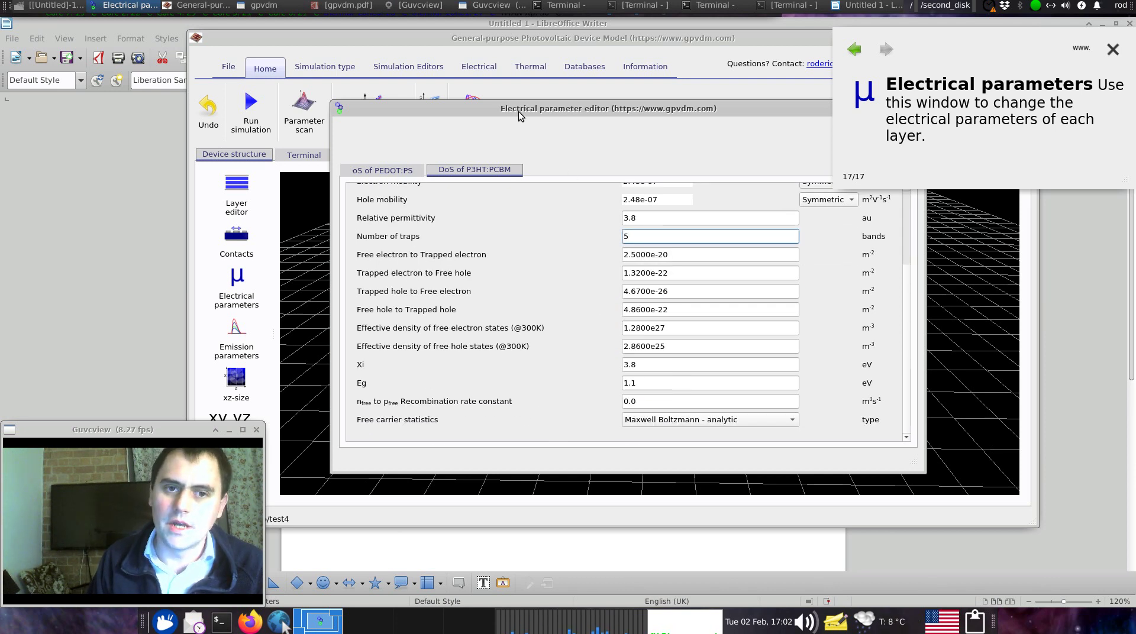
Compare the Xi and Eg values of P3HT:PCBM against PEDOT:PSS
left_click_drag(791, 176, 799, 95)
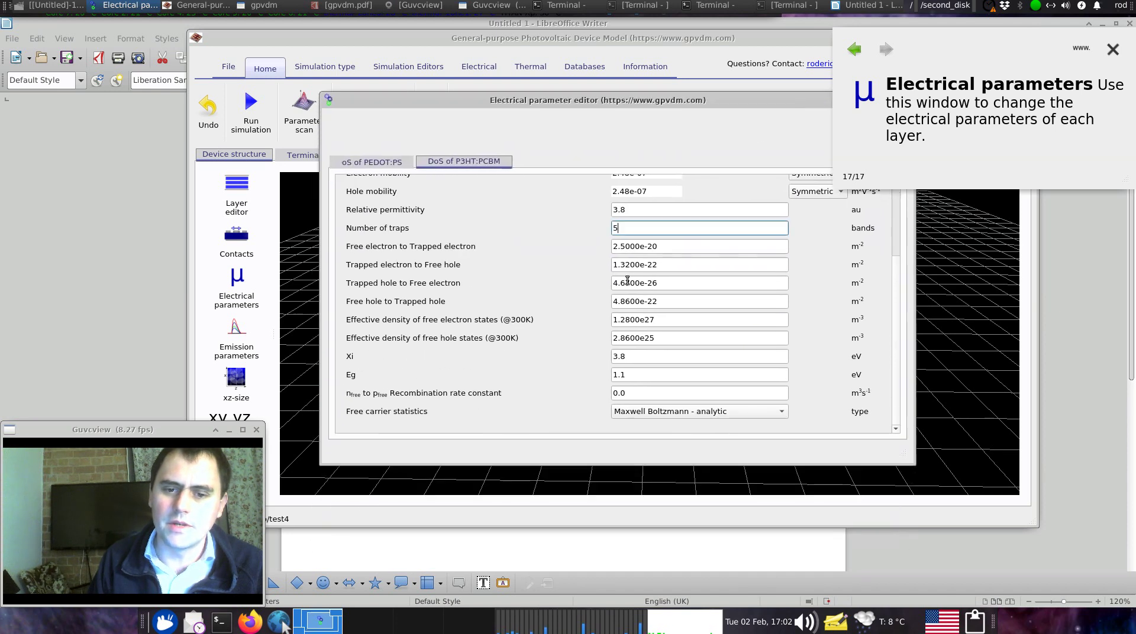
left_click_drag(637, 359, 612, 358)
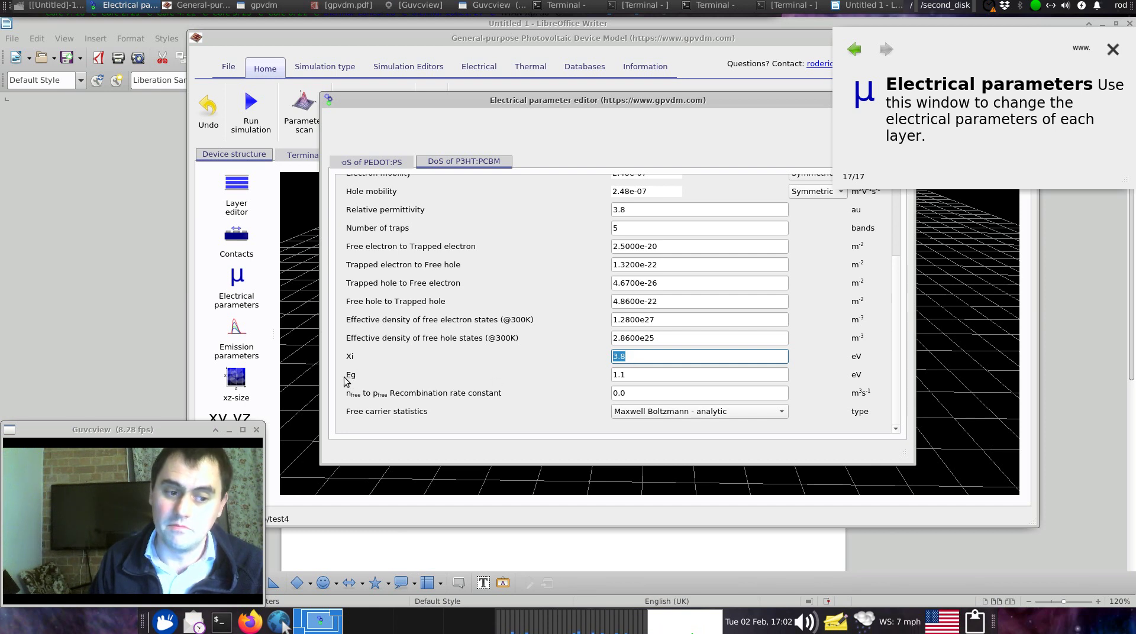
left_click(653, 372)
left_click_drag(653, 371, 595, 376)
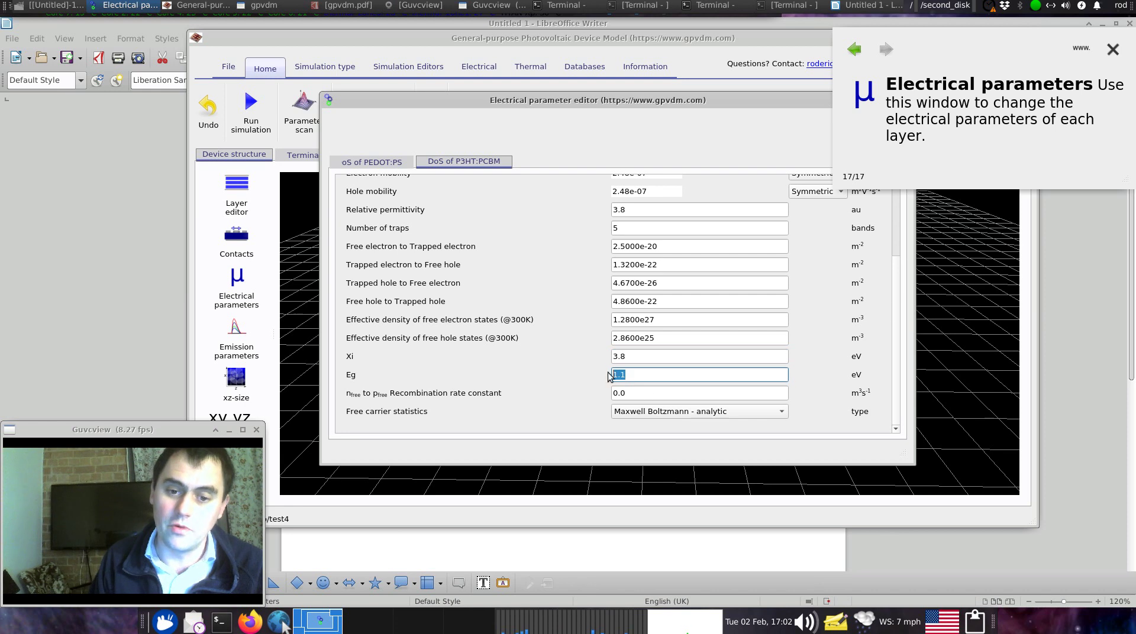
left_click(383, 166)
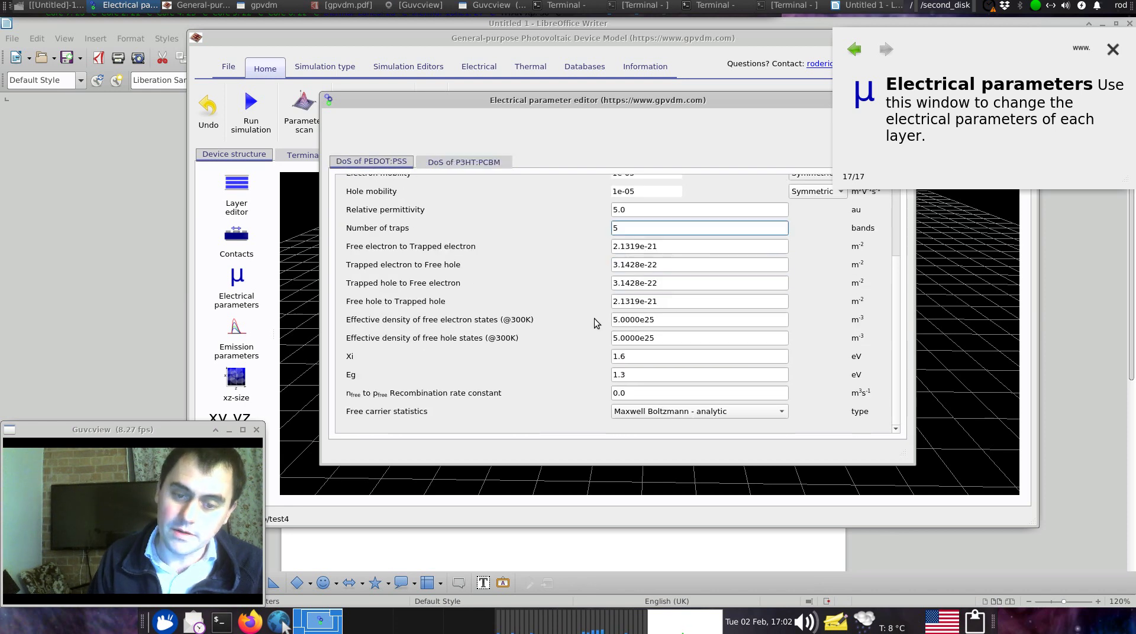
left_click(645, 371)
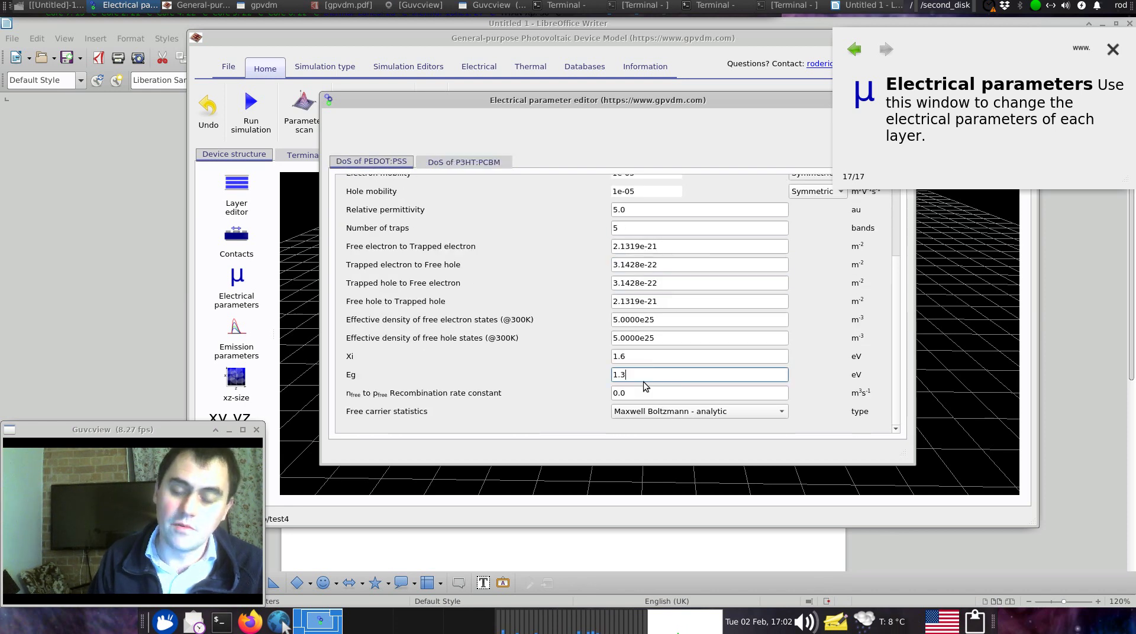
left_click(443, 163)
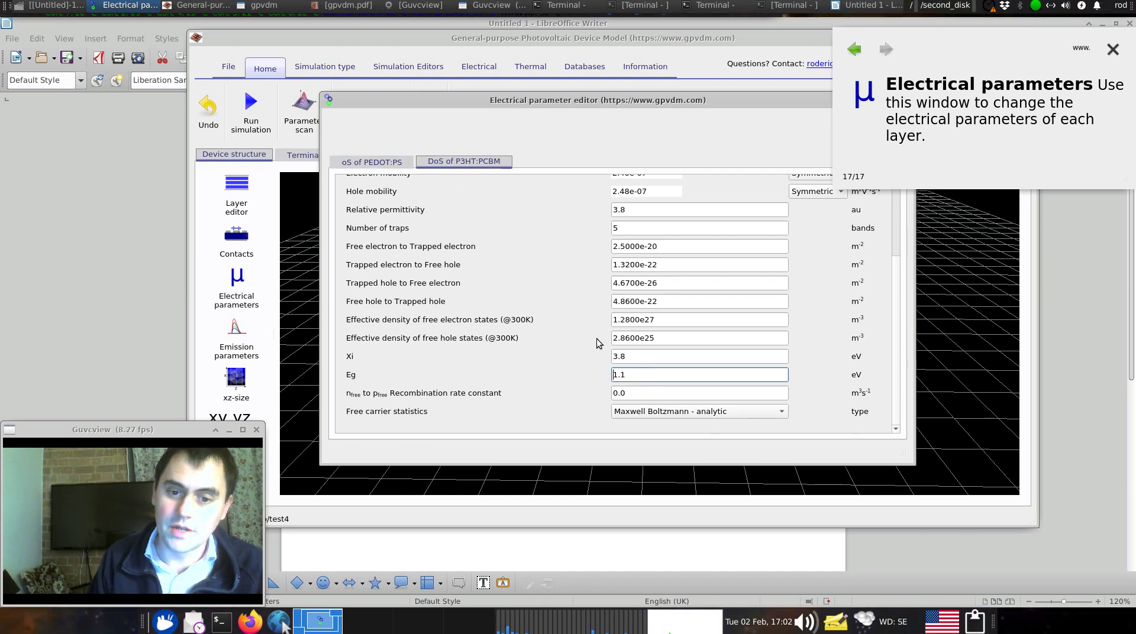
double_click(635, 362)
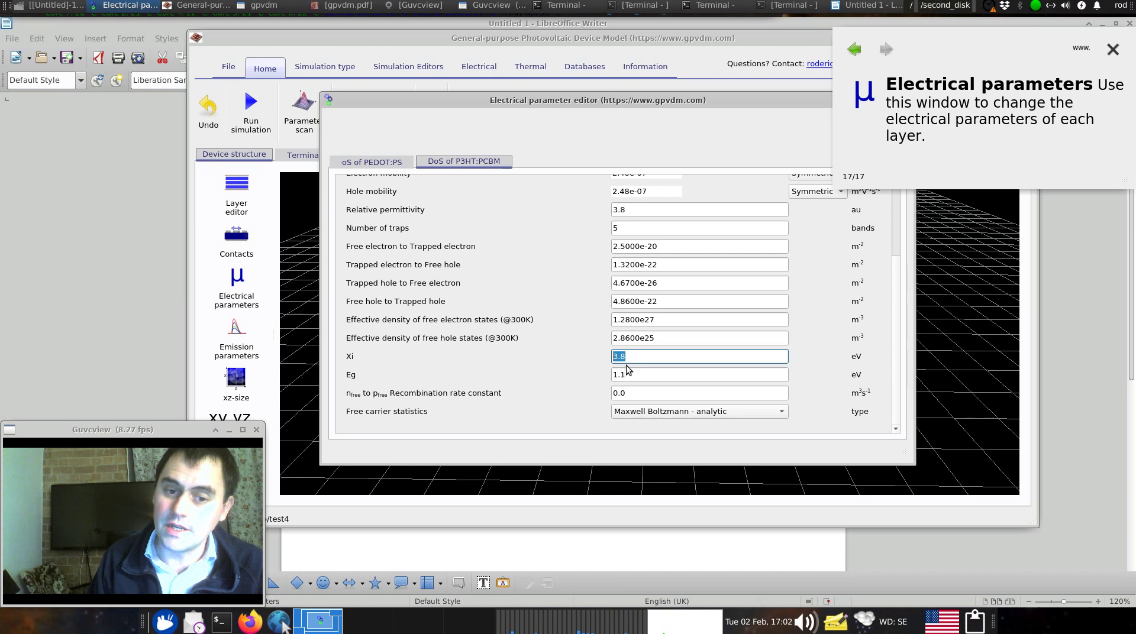
left_click(371, 164)
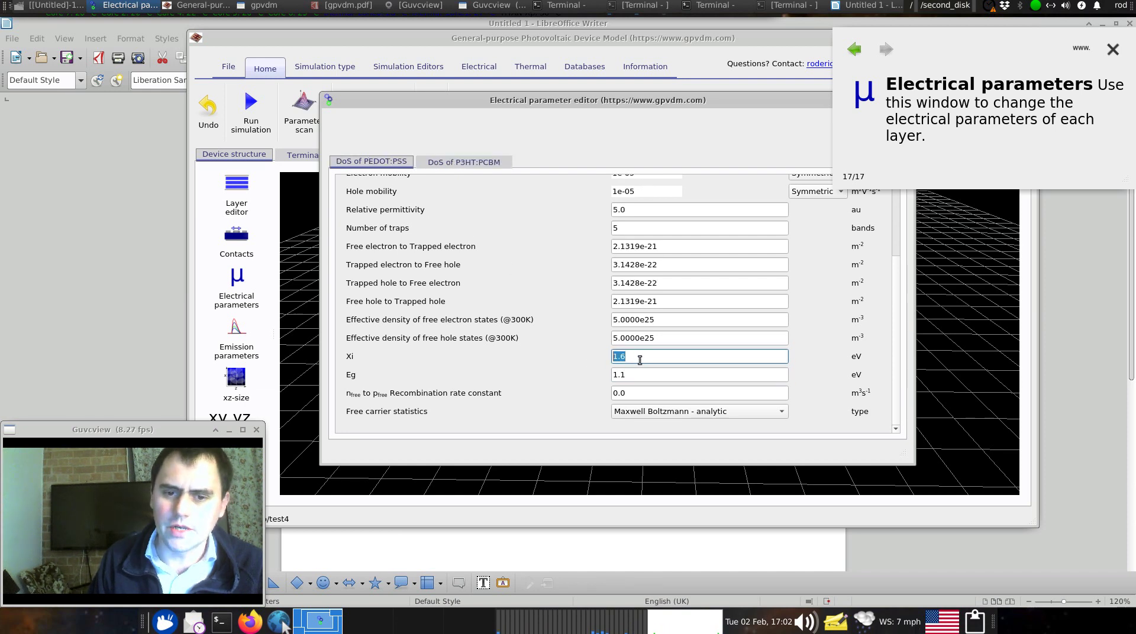
left_click_drag(544, 104, 639, 123)
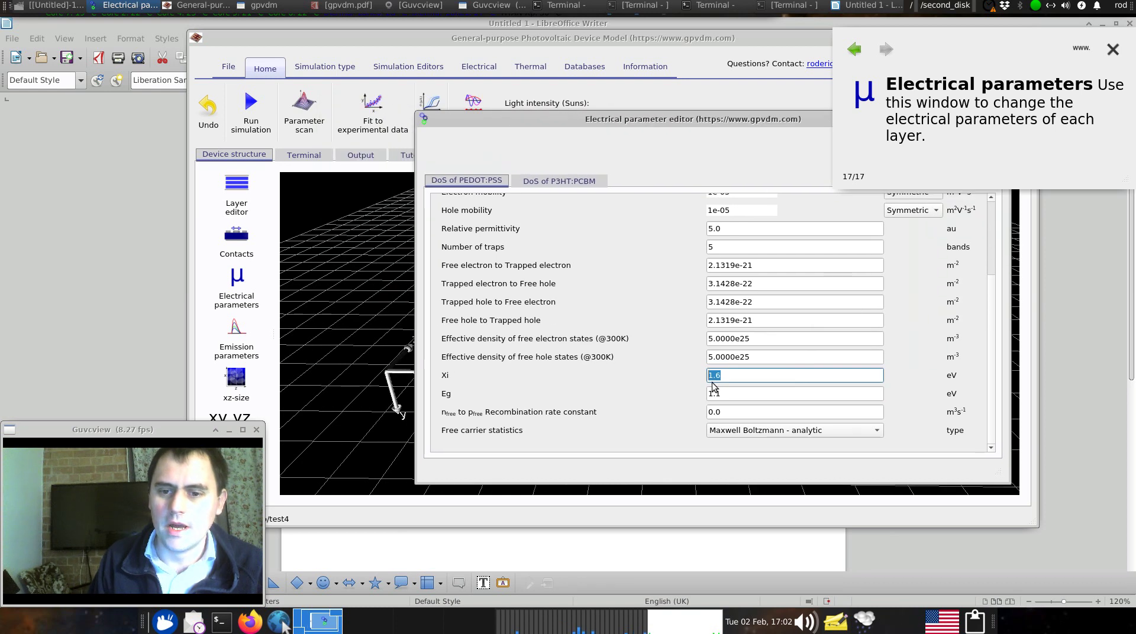
left_click(537, 183)
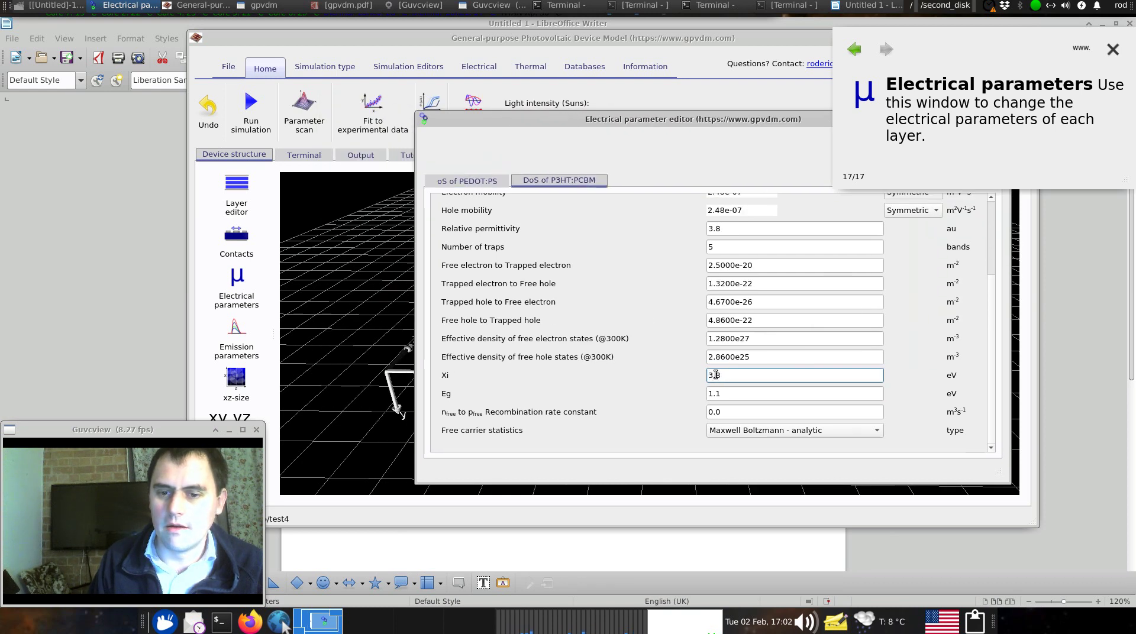
left_click_drag(464, 119, 509, 192)
Run the optical simulation and view photon density across ITO, PEDOT:PSS, P3HT:PCBM and Al
left_click(474, 113)
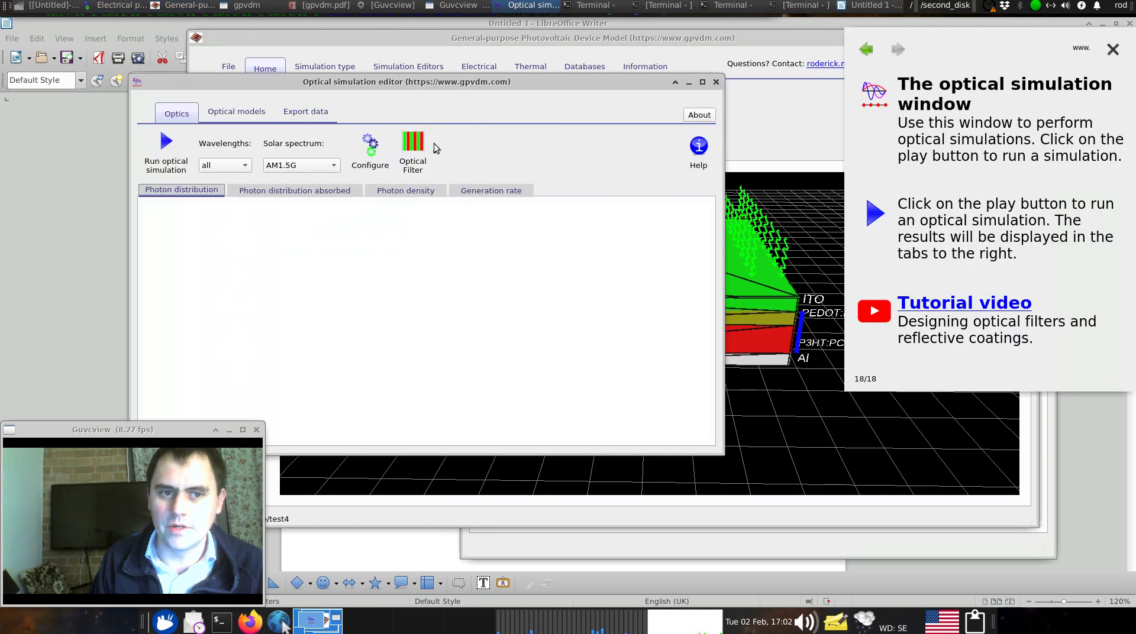
key("F9")
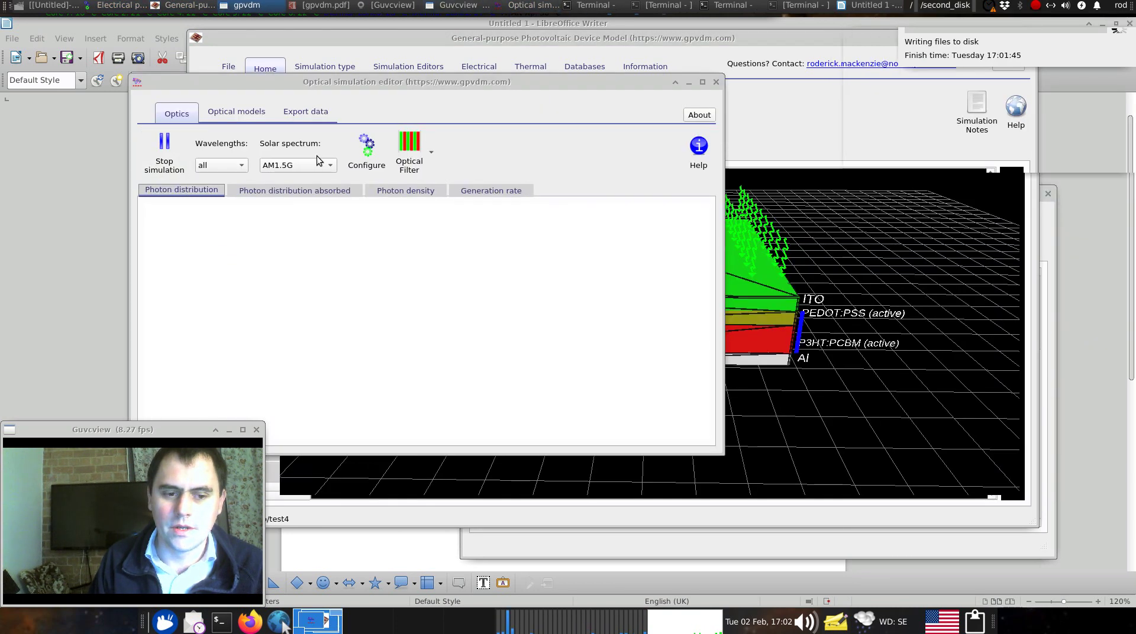
left_click(407, 192)
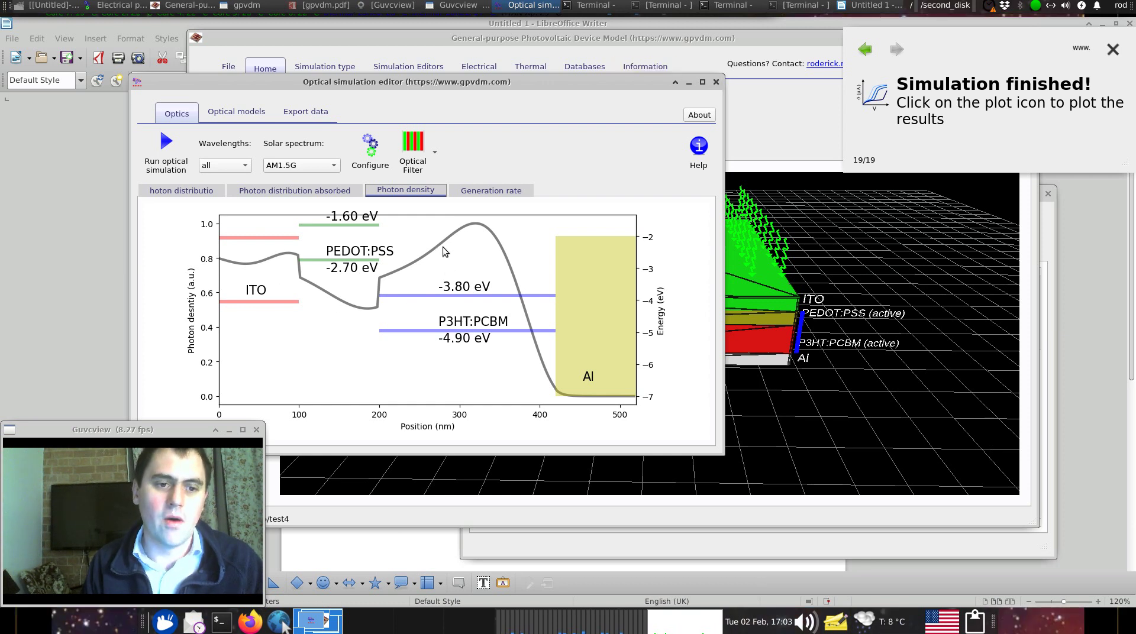
Change the PEDOT:PSS Xi from 1.6 to 3.8 eV
left_click(715, 82)
left_click(237, 288)
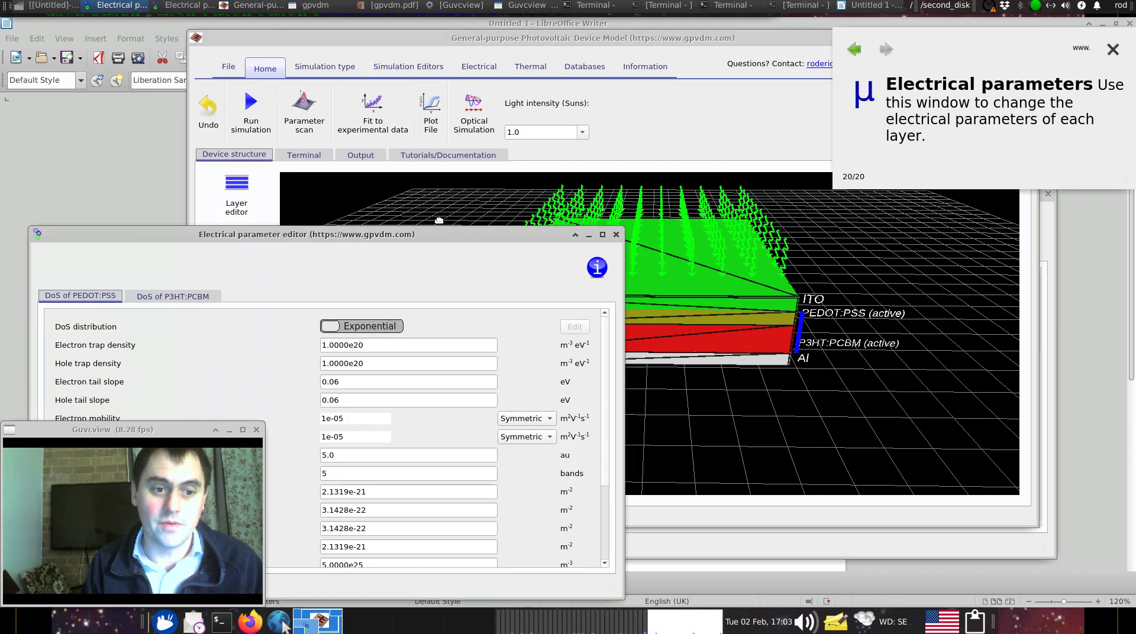
left_click(438, 170)
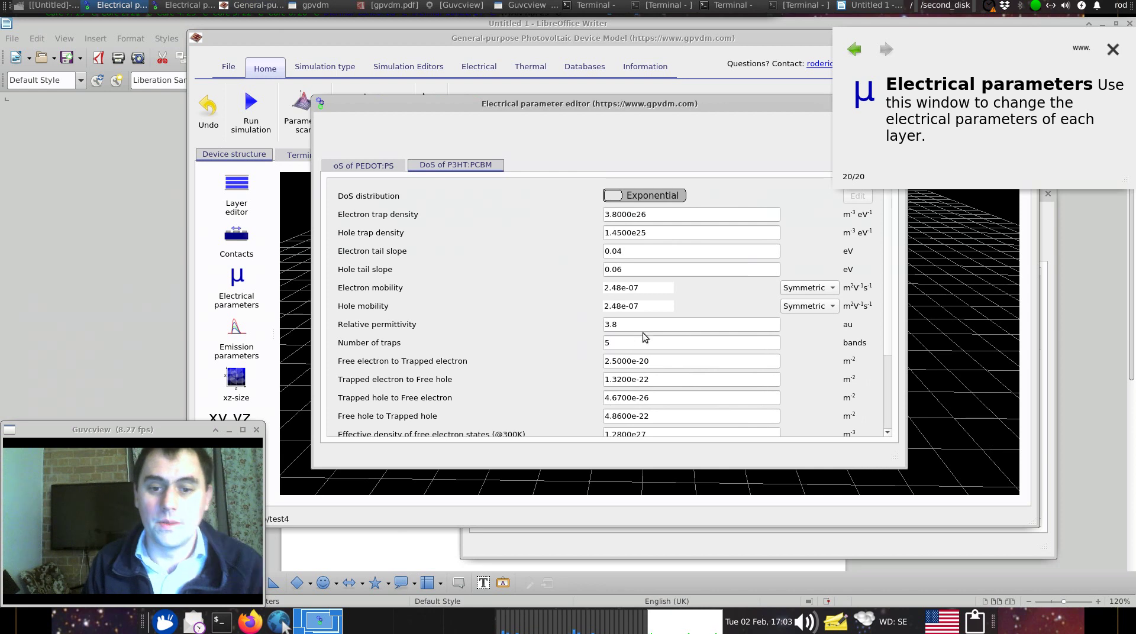
scroll(636, 354, "down", 3)
left_click(633, 360)
double_click(633, 359)
left_click(380, 167)
scroll(662, 368, "down", 3)
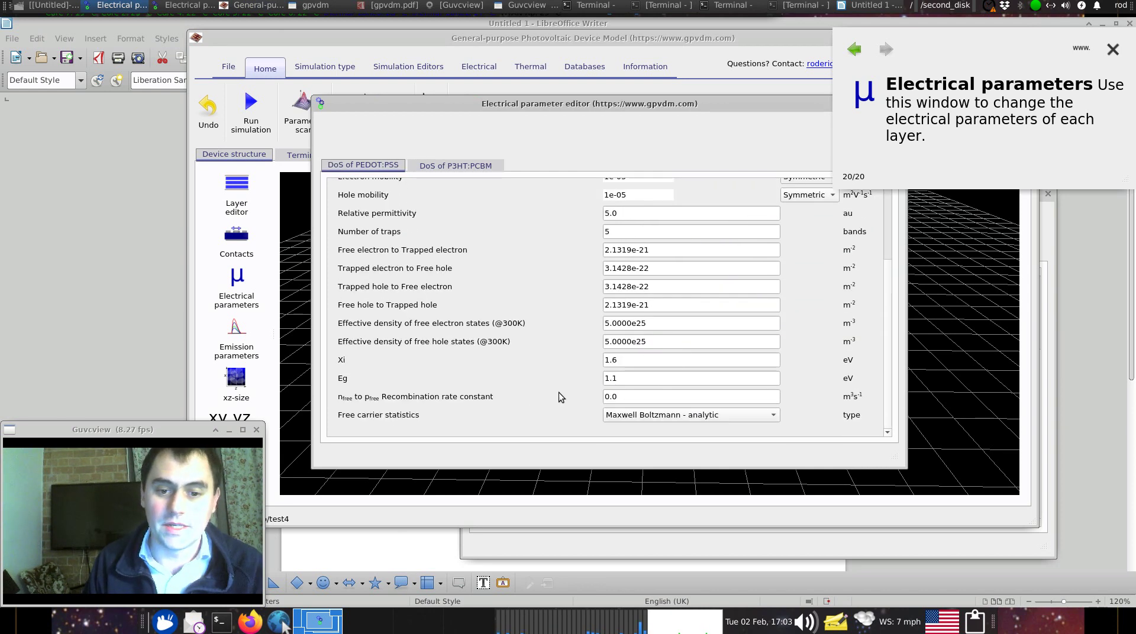
double_click(610, 359)
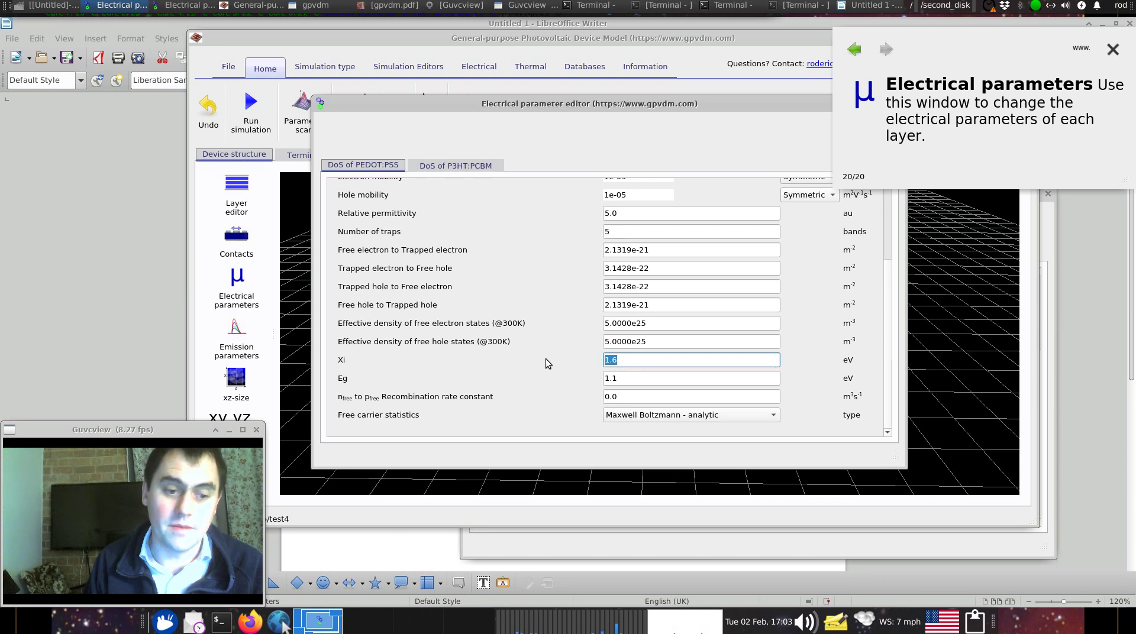
type("3.8")
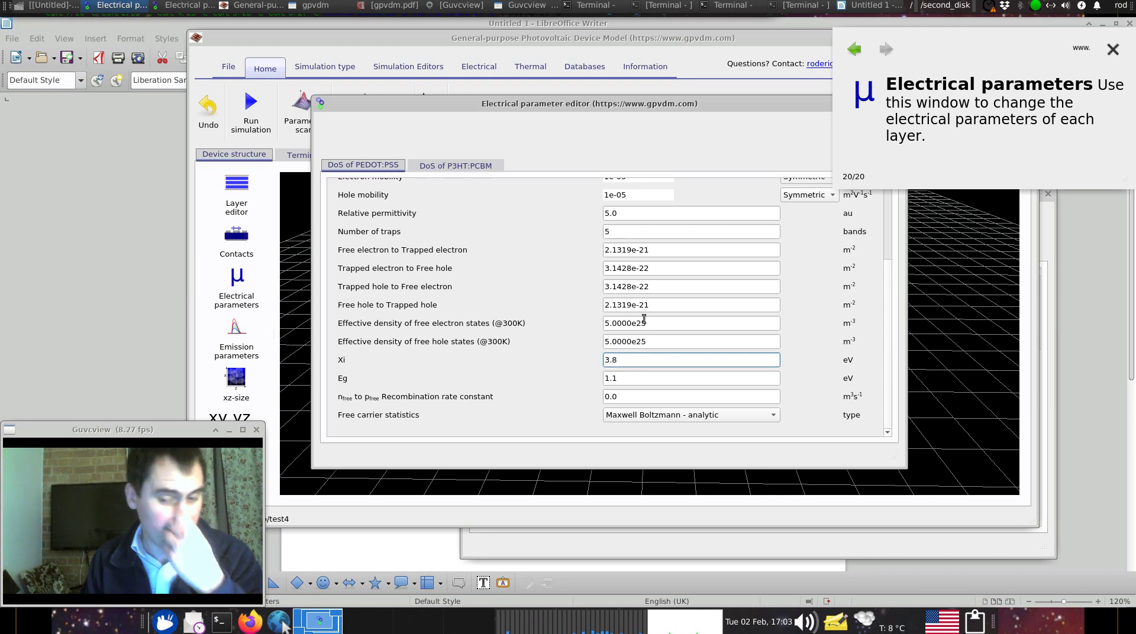
scroll(568, 311, "up", 3)
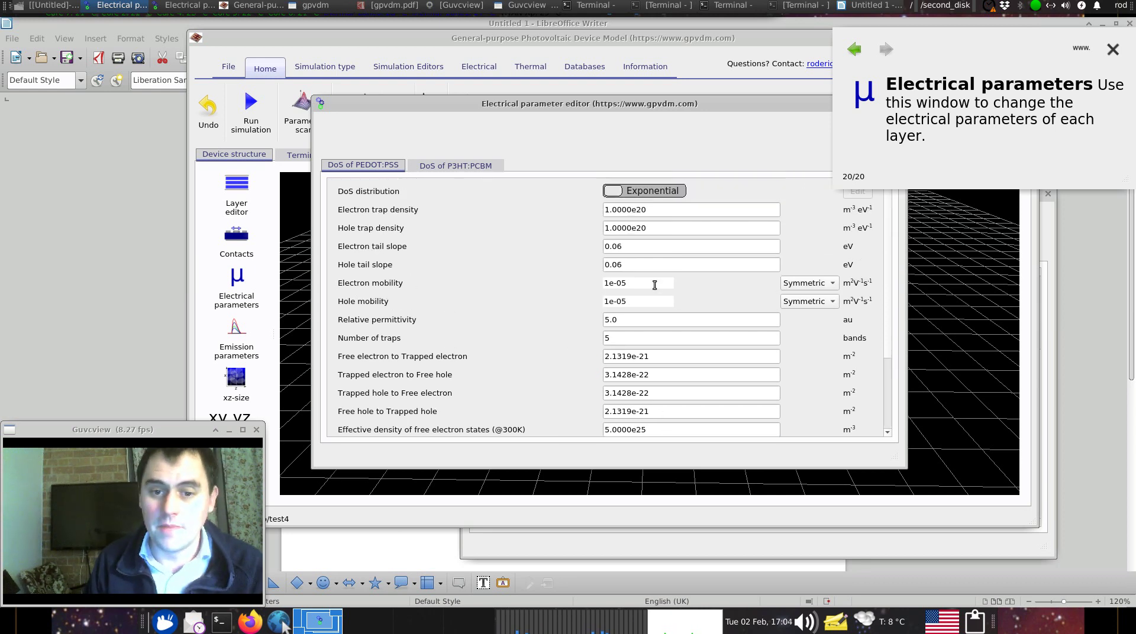
Copy PEDOT:PSS's 1e-05 mobility into P3HT:PCBM's electron and hole mobilities
double_click(621, 282)
left_click(458, 167)
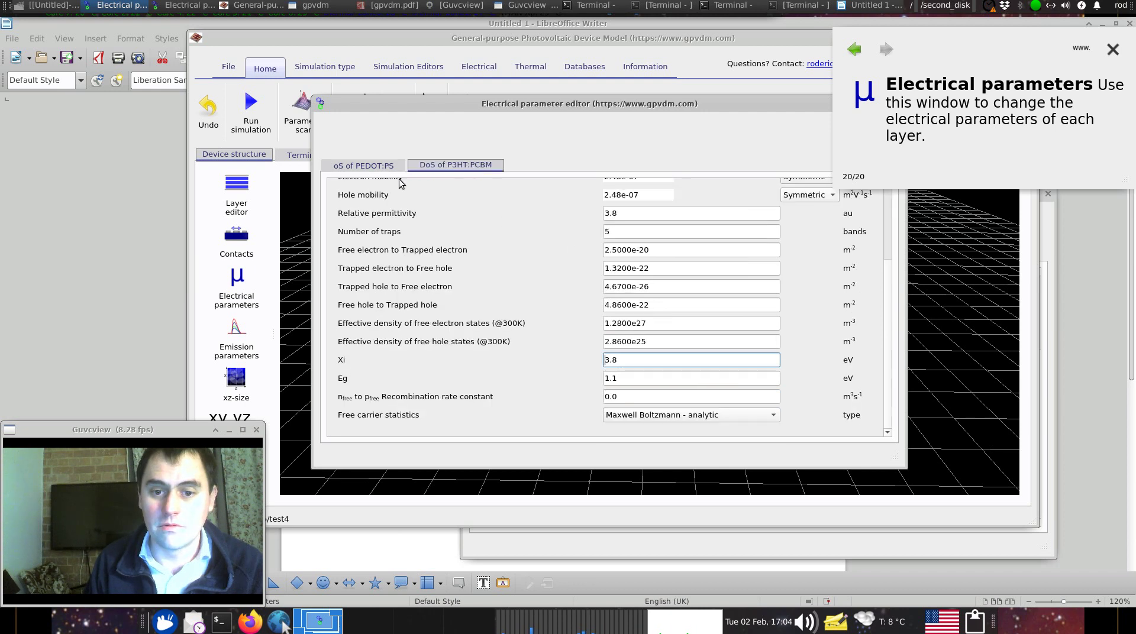
left_click(384, 168)
double_click(642, 285)
key("ctrl+c")
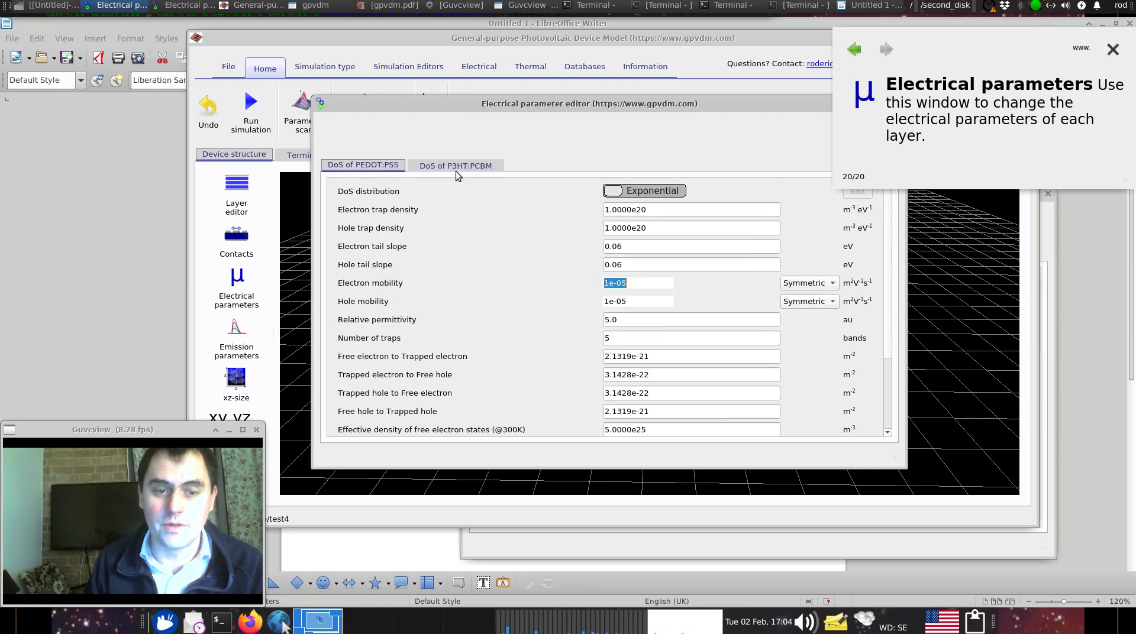
left_click(455, 169)
scroll(538, 260, "up", 5)
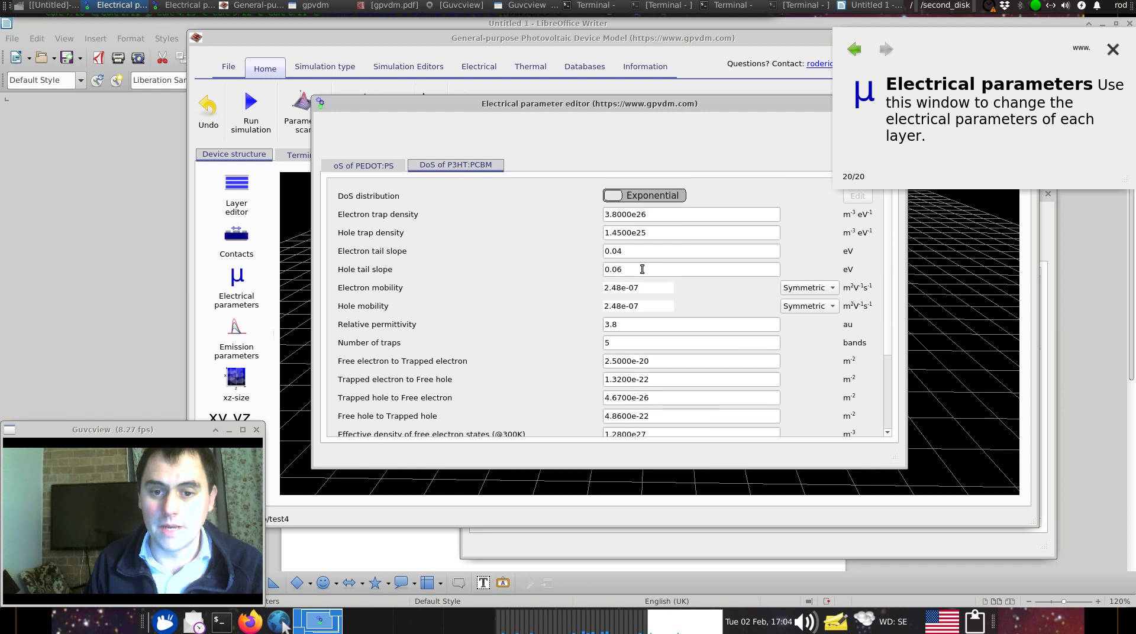
double_click(653, 287)
key("ctrl+v")
double_click(647, 305)
key("ctrl+v")
Set P3HT:PCBM's effective free electron and hole state densities to 5e25, matching PEDOT:PSS
scroll(563, 312, "down", 3)
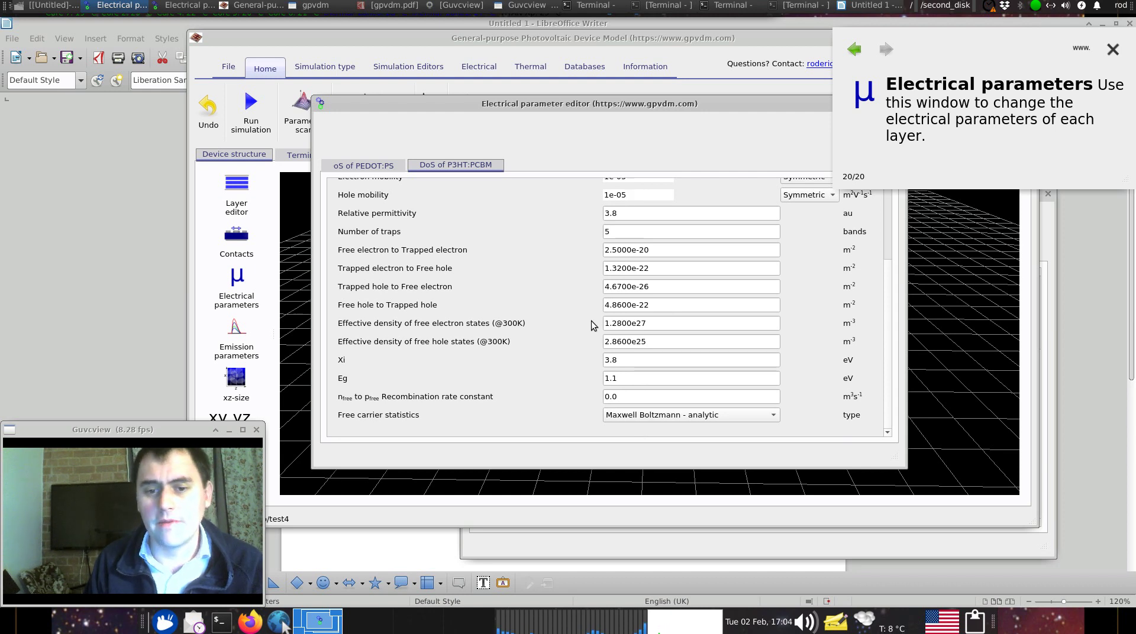
left_click(643, 324)
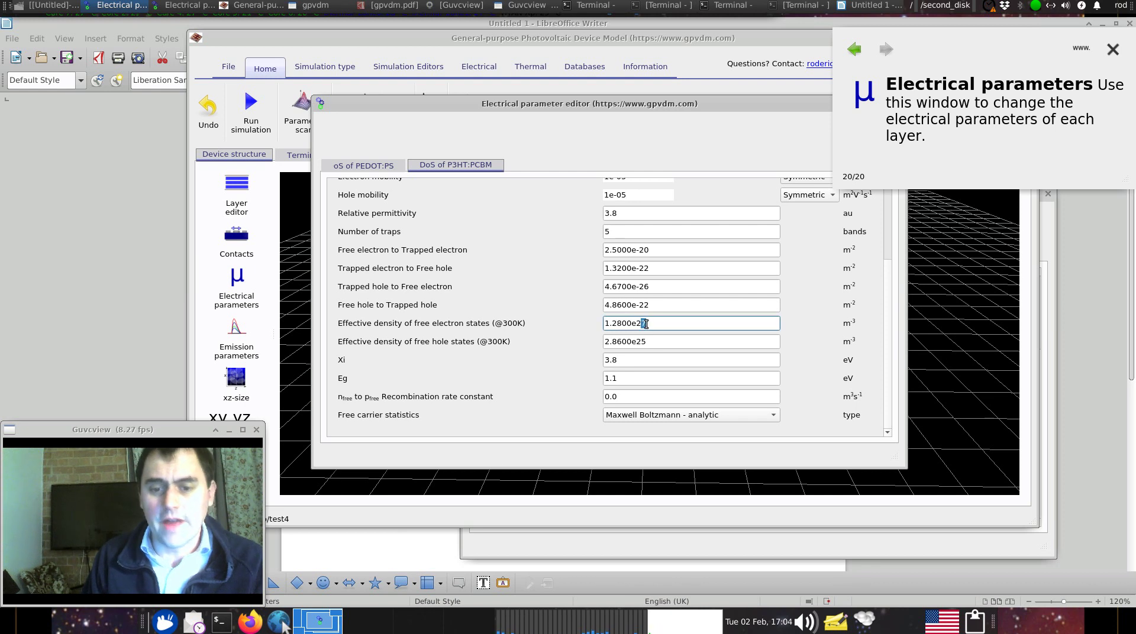
type("5")
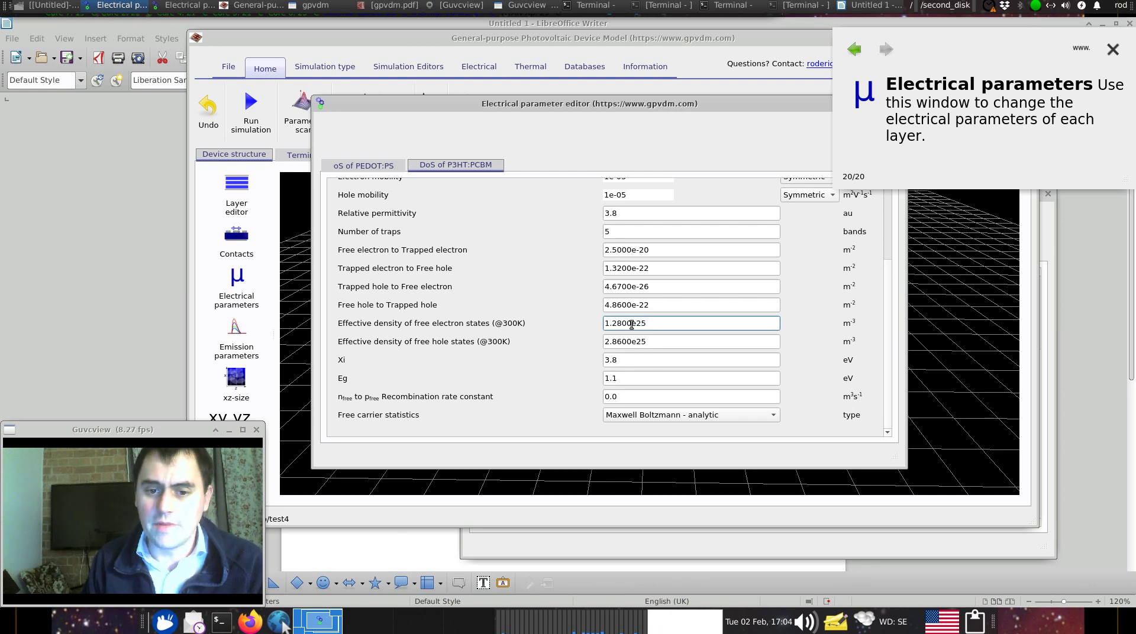
double_click(632, 324)
type("5e25")
double_click(619, 341)
type("5e25")
double_click(633, 323)
left_click(379, 165)
left_click(656, 329)
left_click_drag(541, 104, 540, 192)
Change the top and bottom contact charge densities to 1e25
left_click(898, 193)
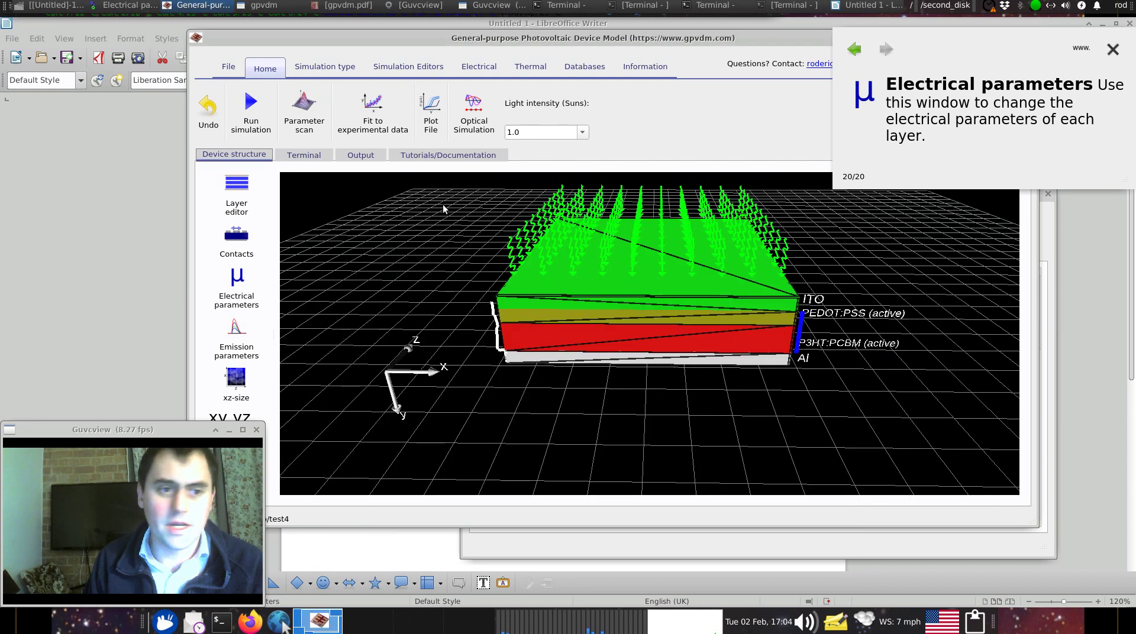
left_click(236, 237)
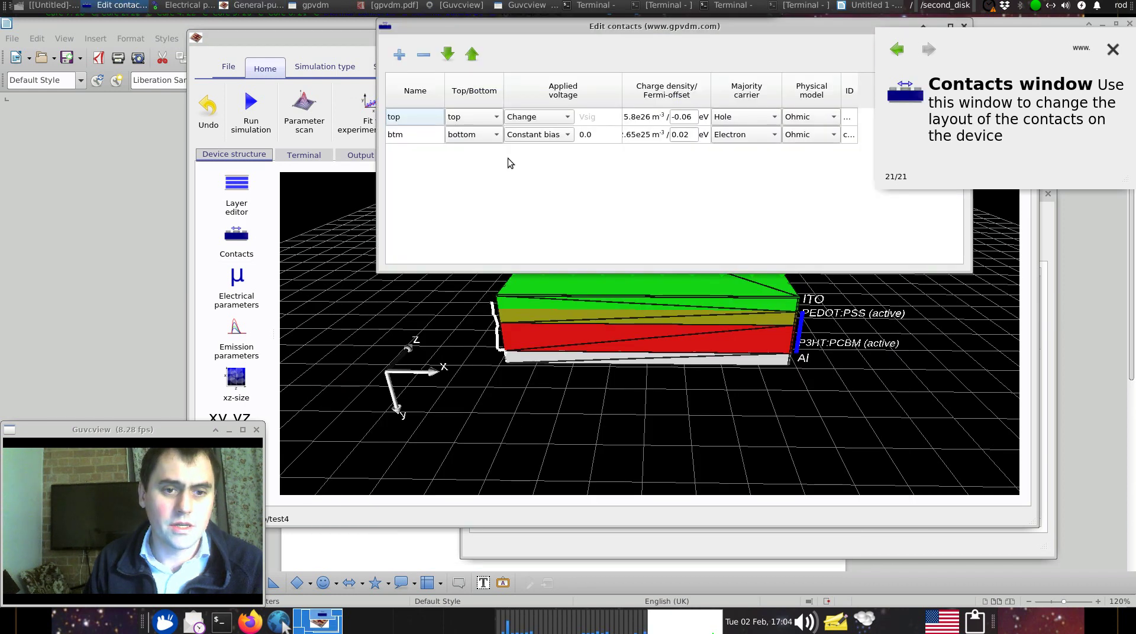
left_click(647, 117)
type("5")
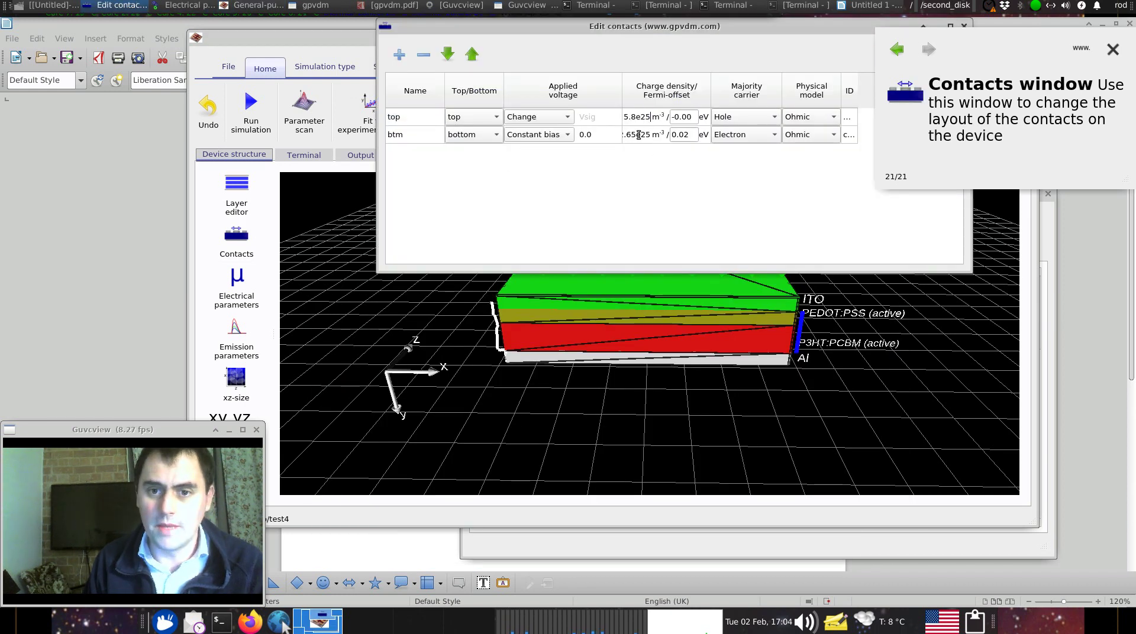
left_click_drag(636, 116, 567, 118)
type("1")
left_click_drag(639, 135, 592, 136)
type("1")
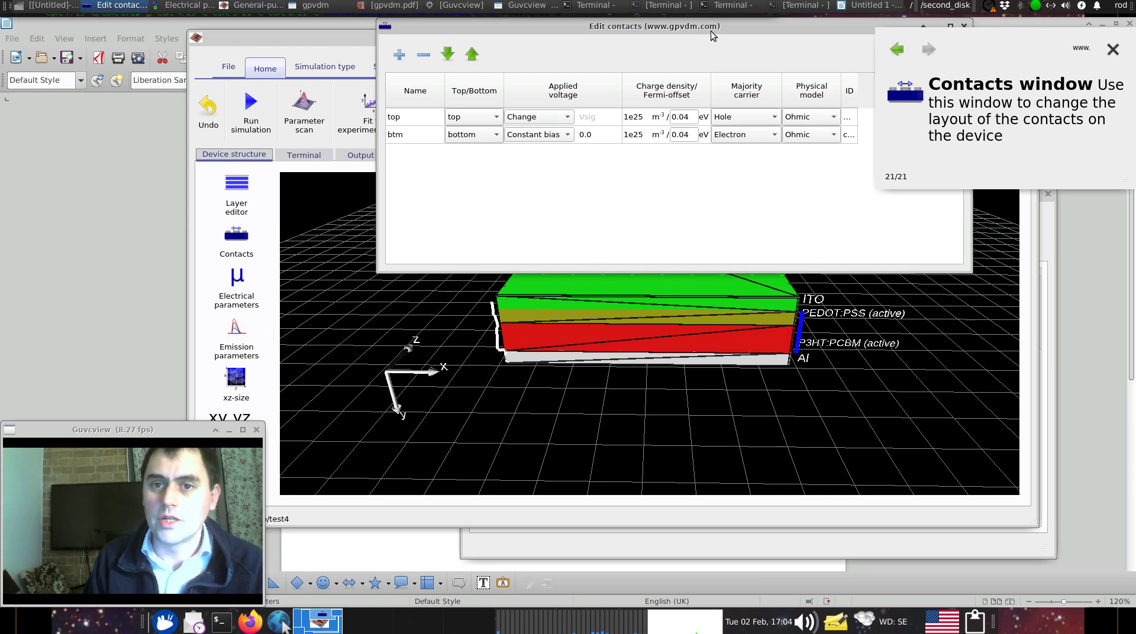
left_click_drag(711, 31, 659, 214)
left_click(911, 210)
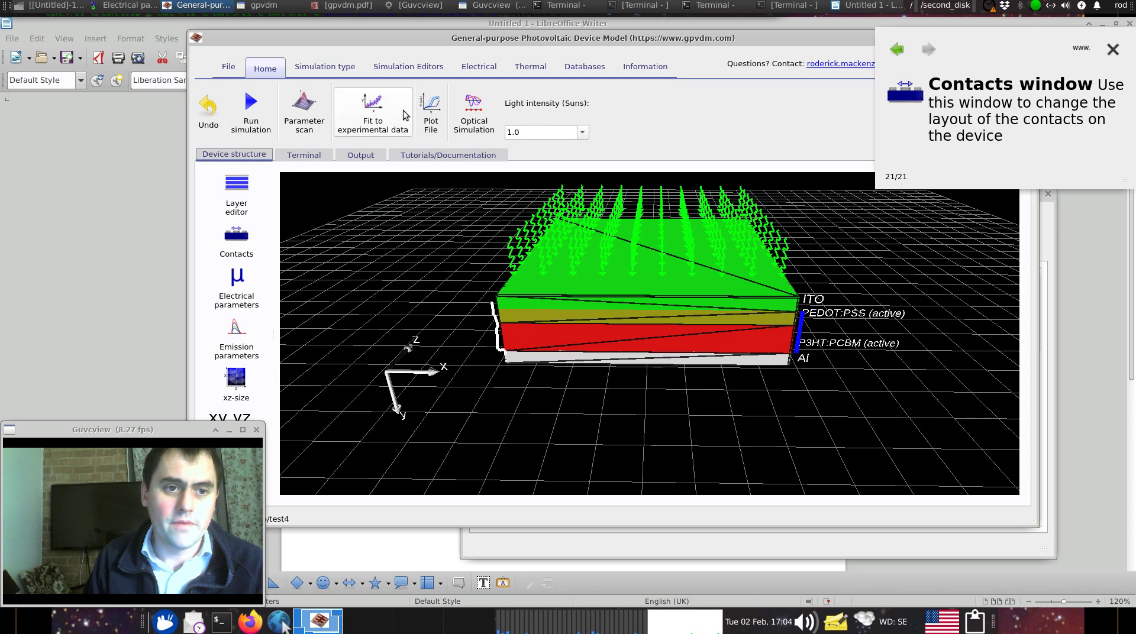
Rerun the optical simulation so PEDOT:PSS sits at -3.80 and -4.90 eV
left_click(474, 113)
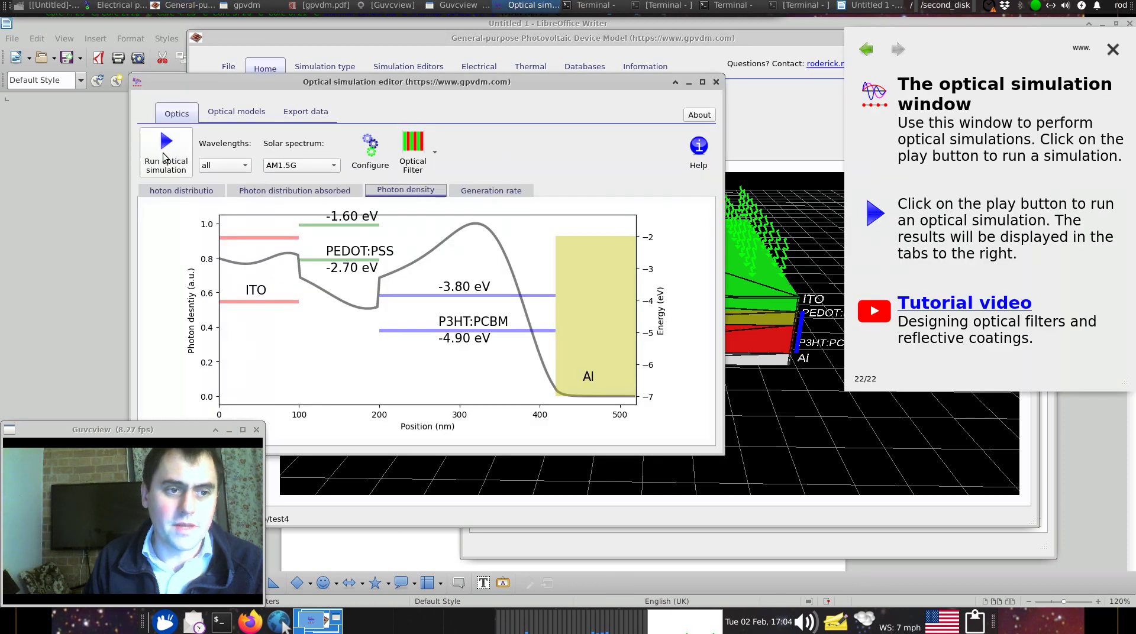
left_click(158, 155)
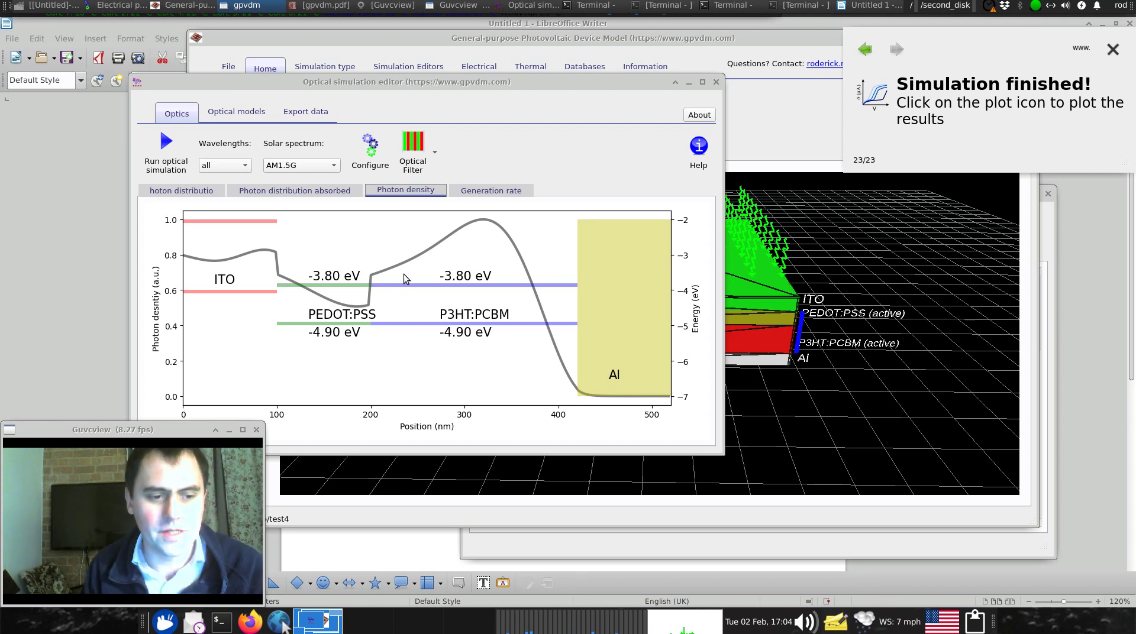
Run the two-active-layer device simulation and inspect the jv.dat current-voltage curve
left_click(715, 84)
left_click(713, 83)
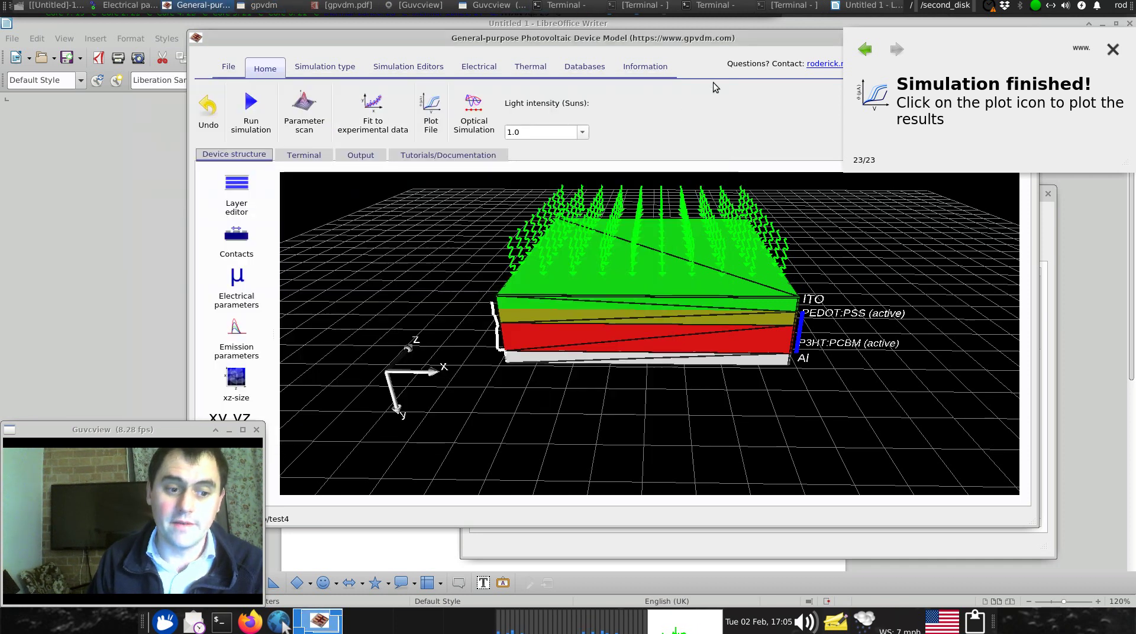
left_click(256, 108)
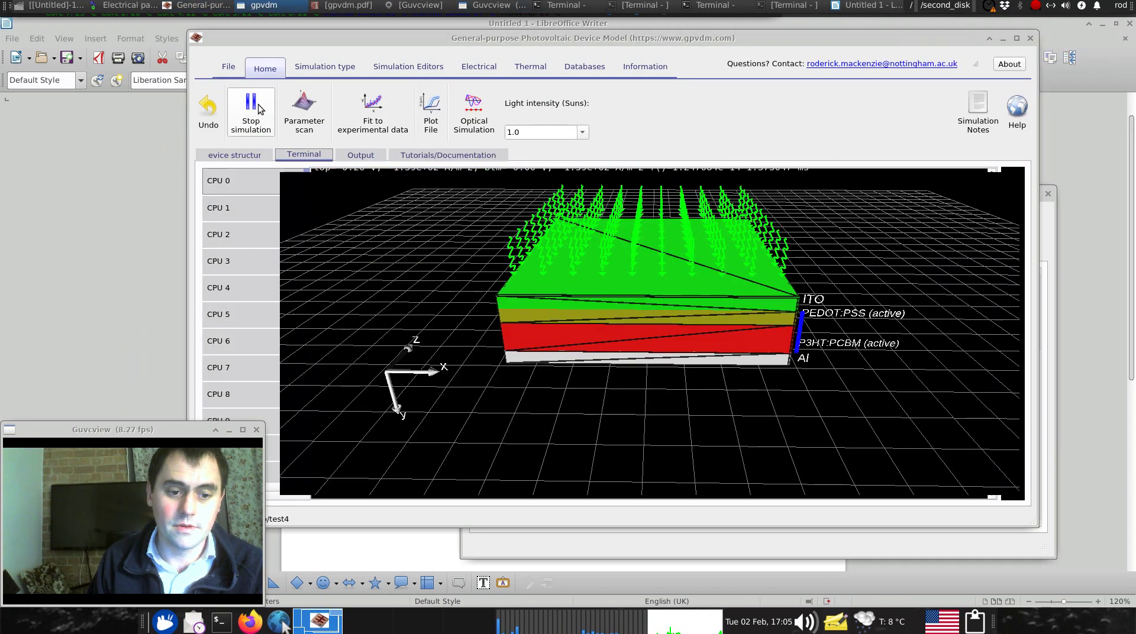
left_click(362, 153)
double_click(648, 204)
left_click_drag(407, 296, 719, 229)
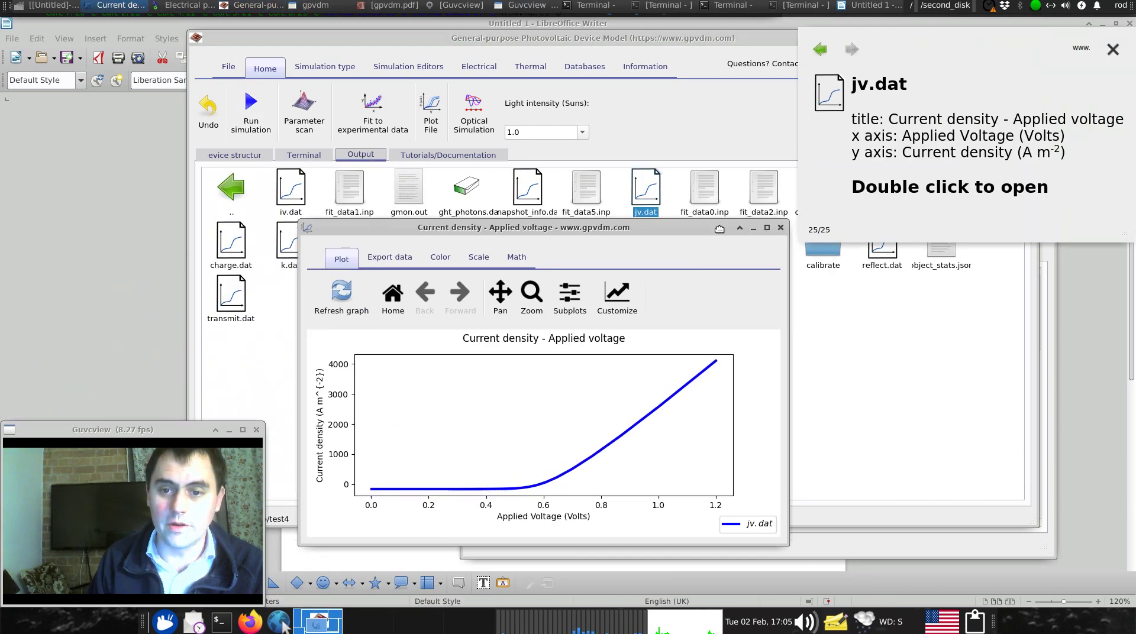
left_click(781, 228)
left_click(258, 153)
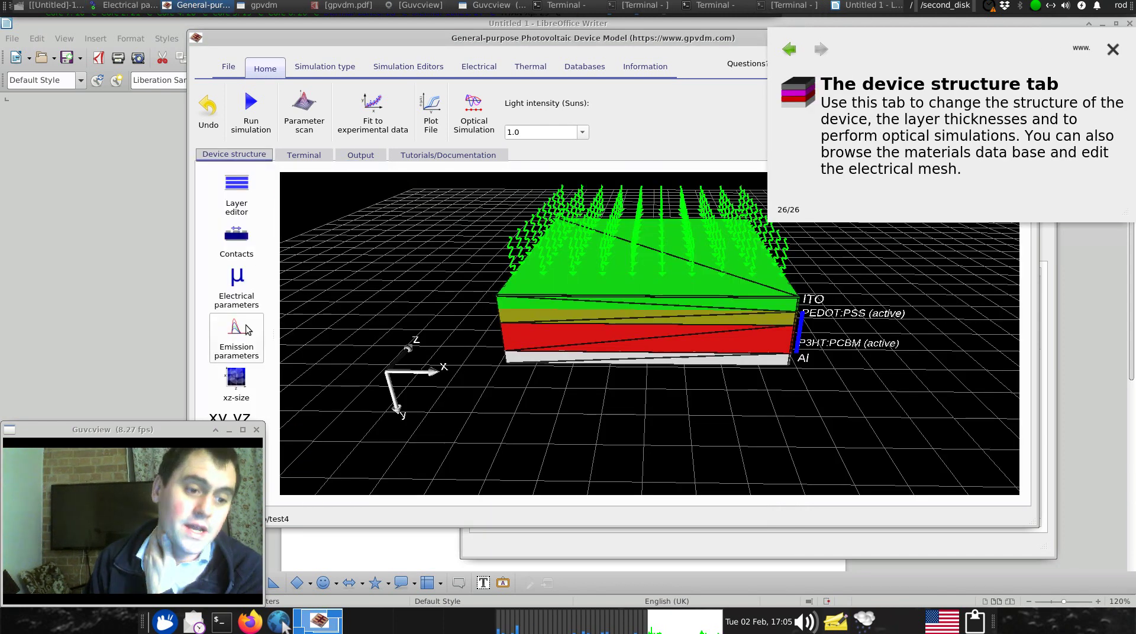
Edit PEDOT:PSS's Eg in Electrical parameters to 1.5 eV, then run the device simulation again
left_click(237, 287)
left_click_drag(353, 256, 643, 155)
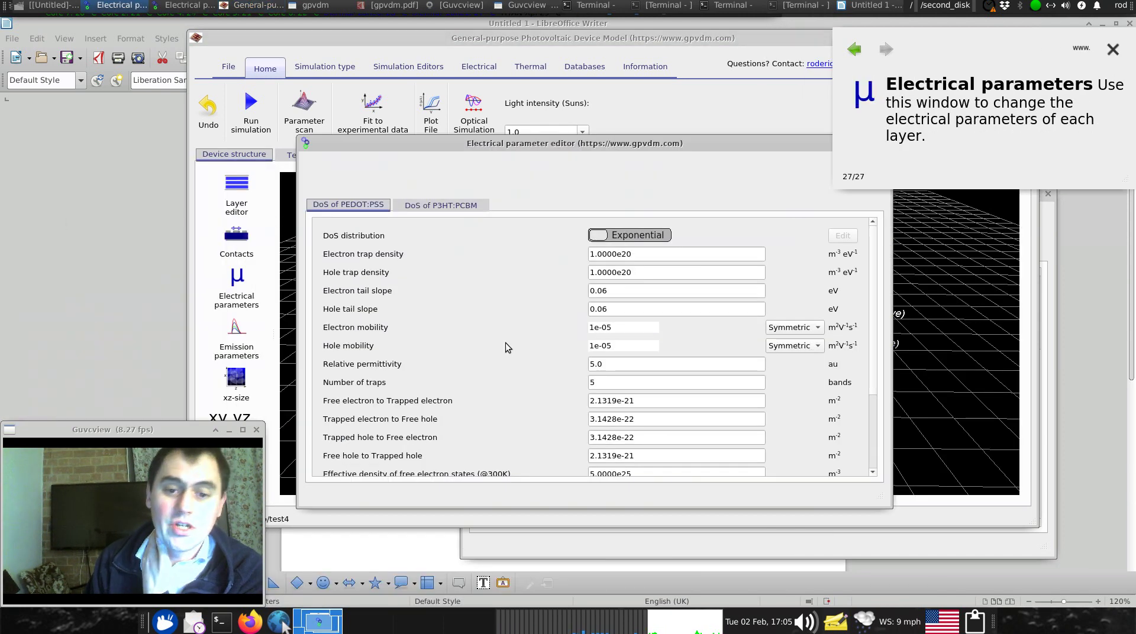
scroll(510, 346, "down", 3)
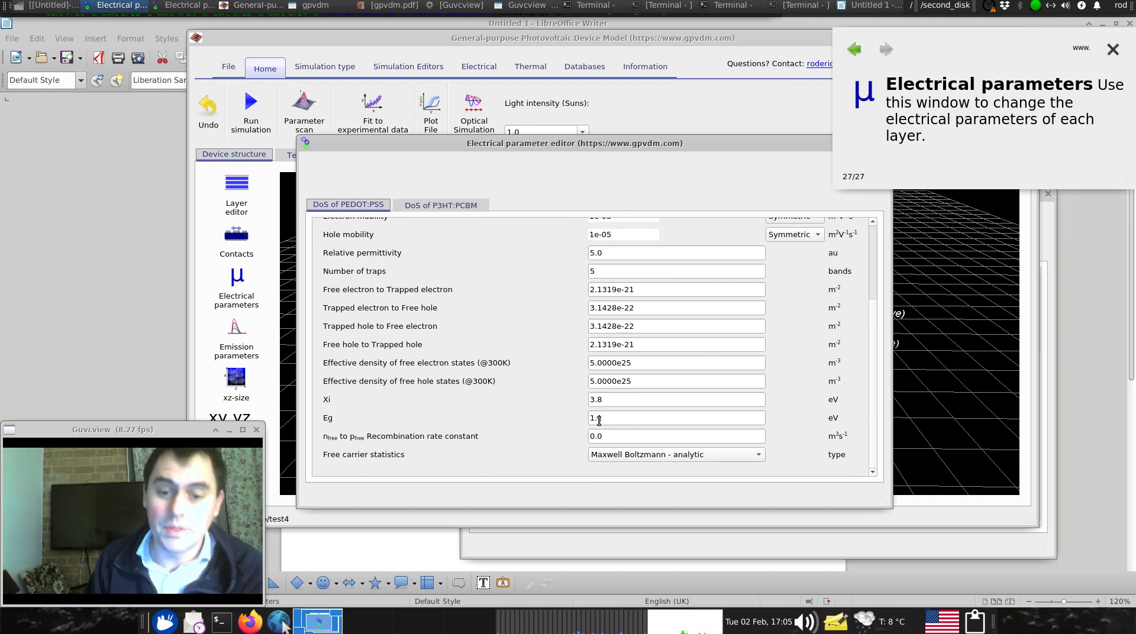
left_click_drag(598, 420, 607, 421)
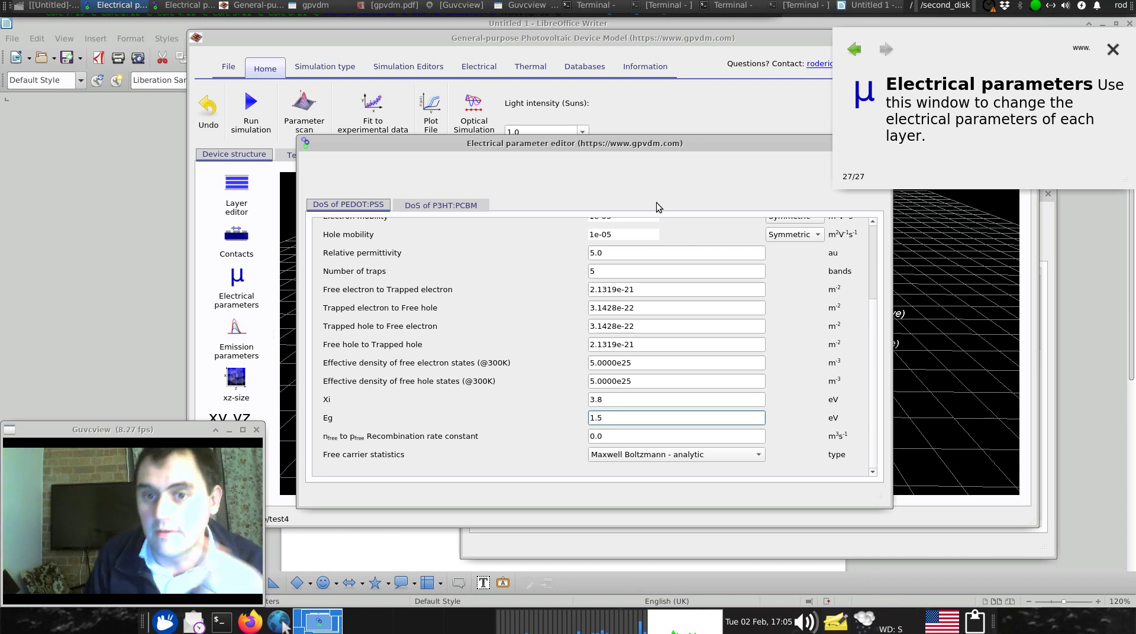
left_click_drag(666, 137, 641, 194)
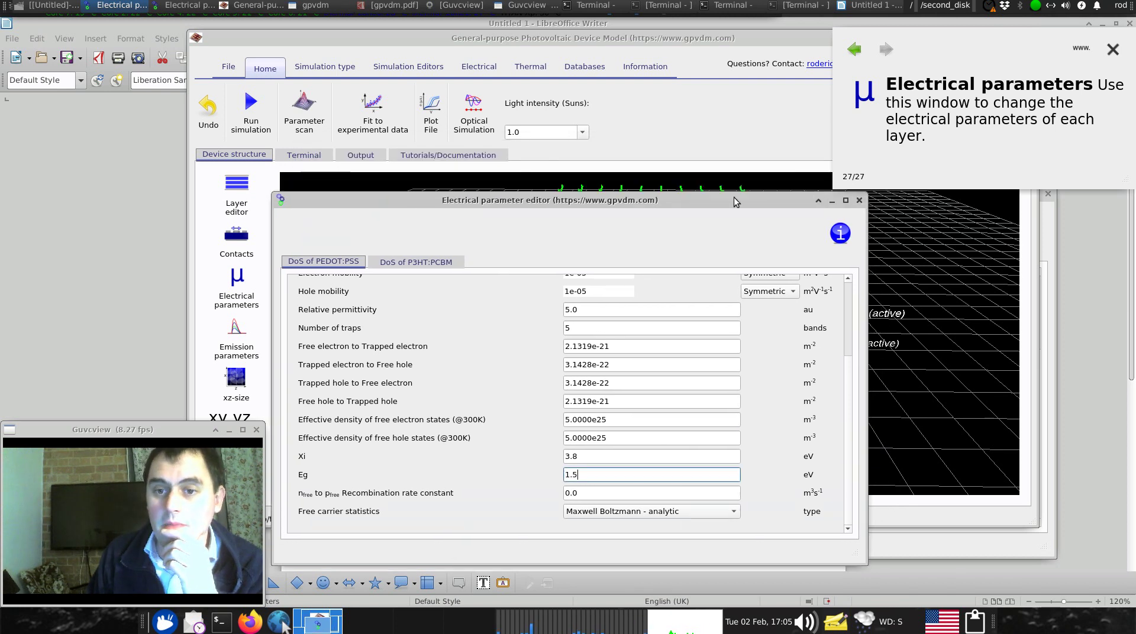
left_click(859, 200)
left_click(251, 110)
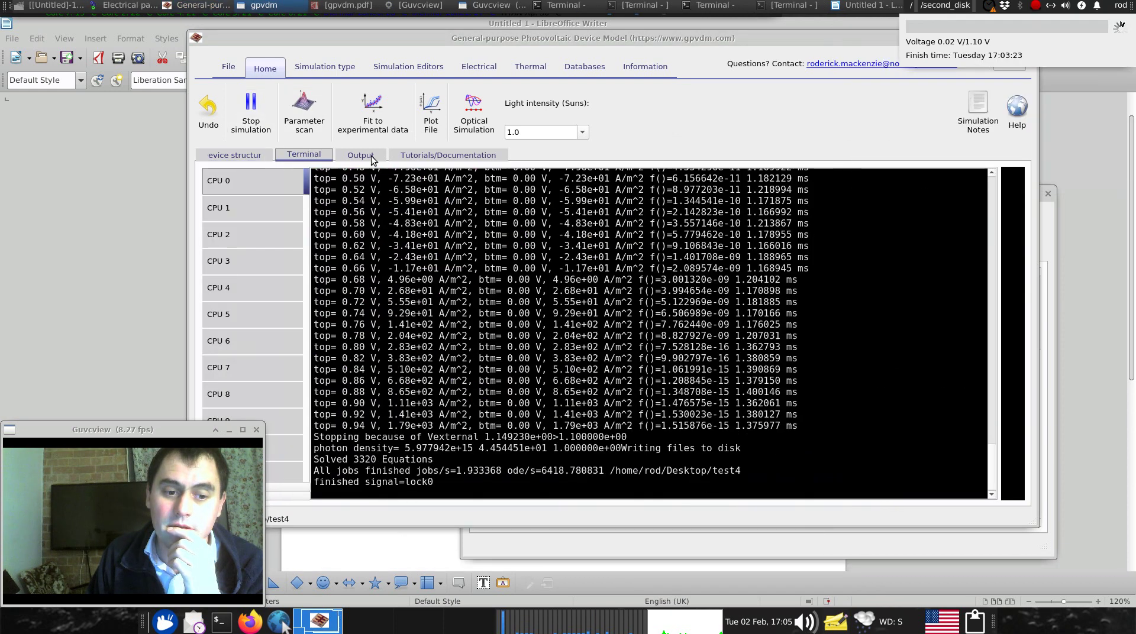
left_click(473, 110)
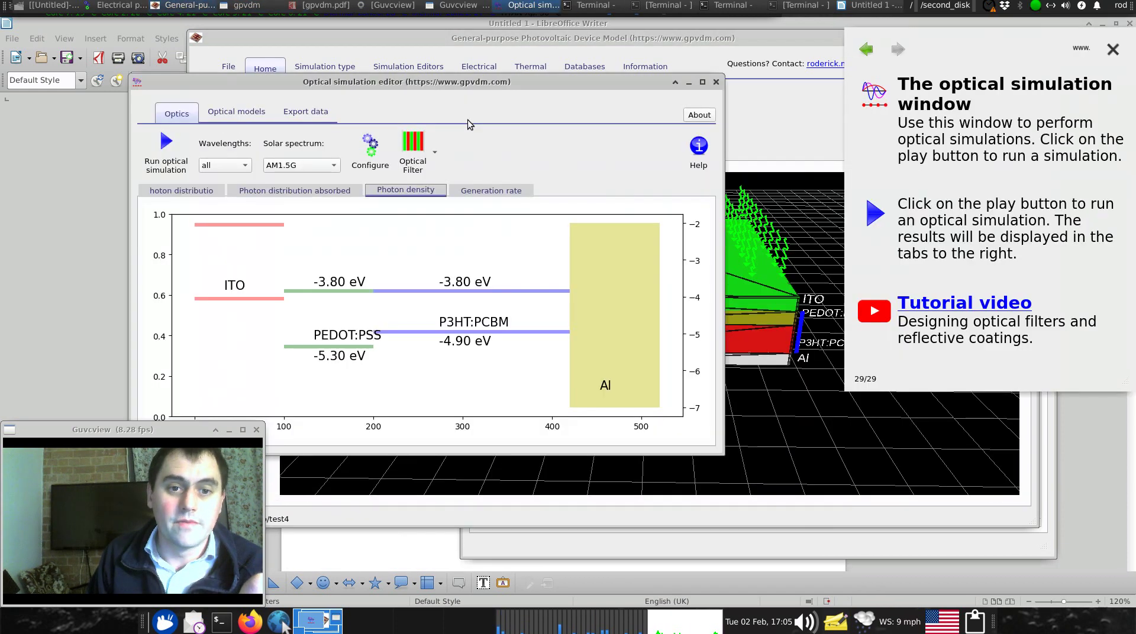
left_click(716, 83)
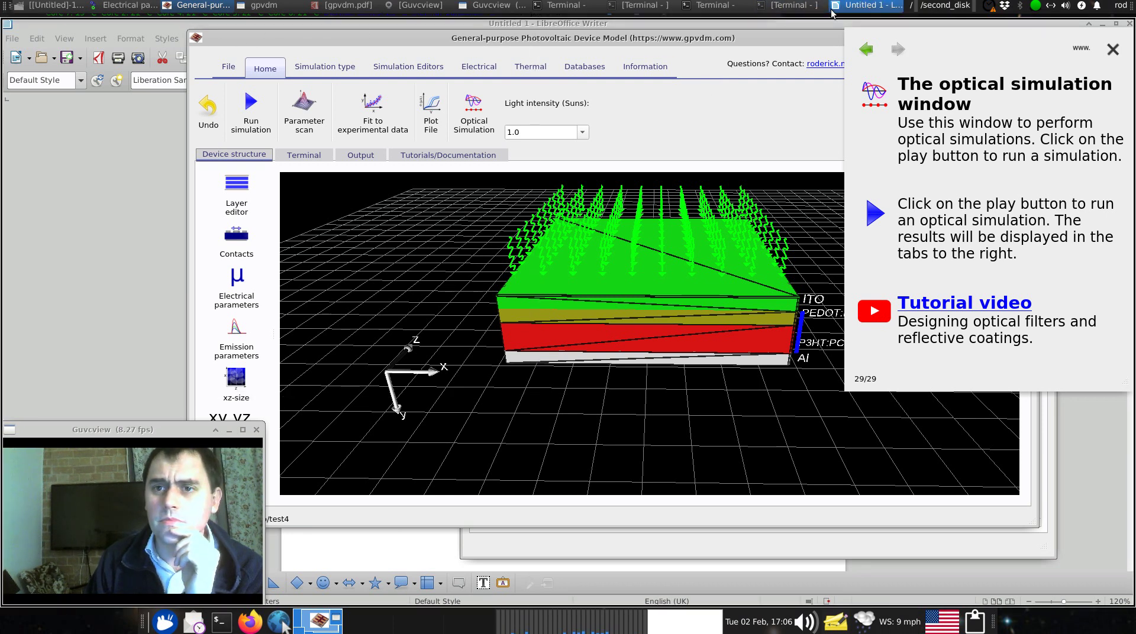
Highlight Writer question (3) on a non-conducting PEDOT:PSS layer, then reopen PEDOT:PSS electrical parameters in gpvdm
left_click(498, 27)
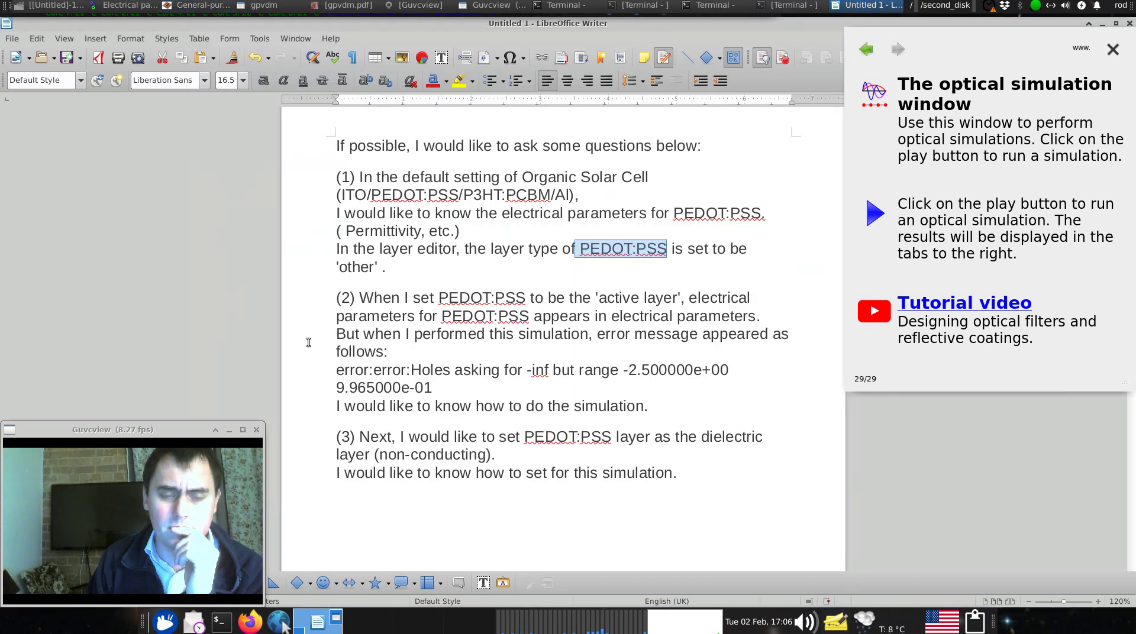
scroll(308, 342, "down", 1)
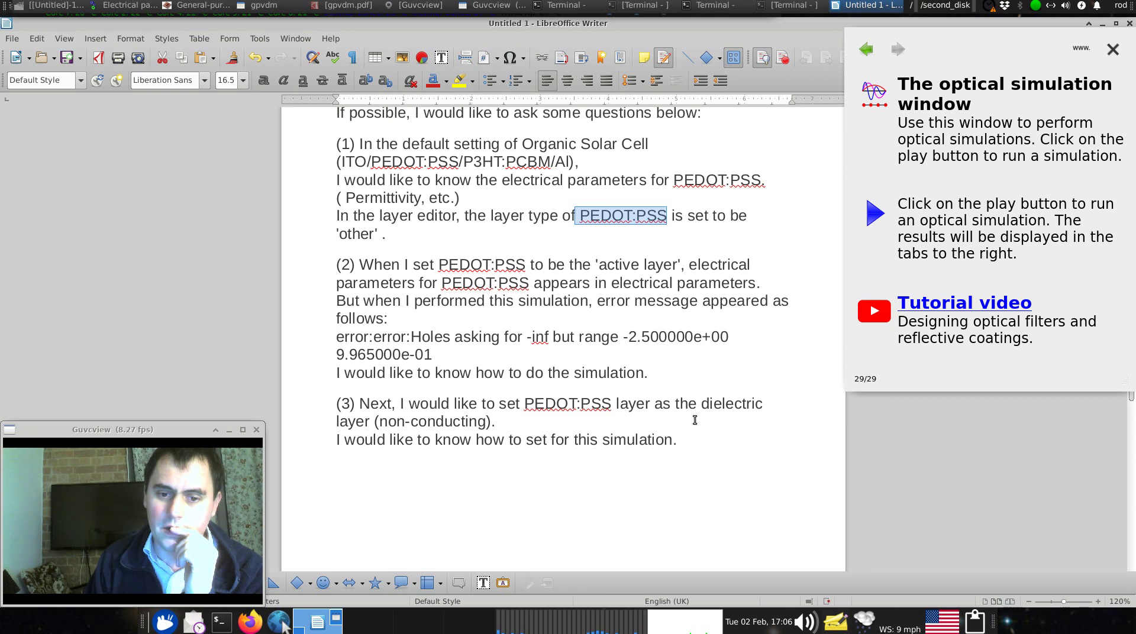
mouse_move(698, 435)
left_mouse_down()
mouse_move(491, 404)
mouse_move(360, 404)
mouse_move(682, 437)
left_mouse_up()
double_click(367, 404)
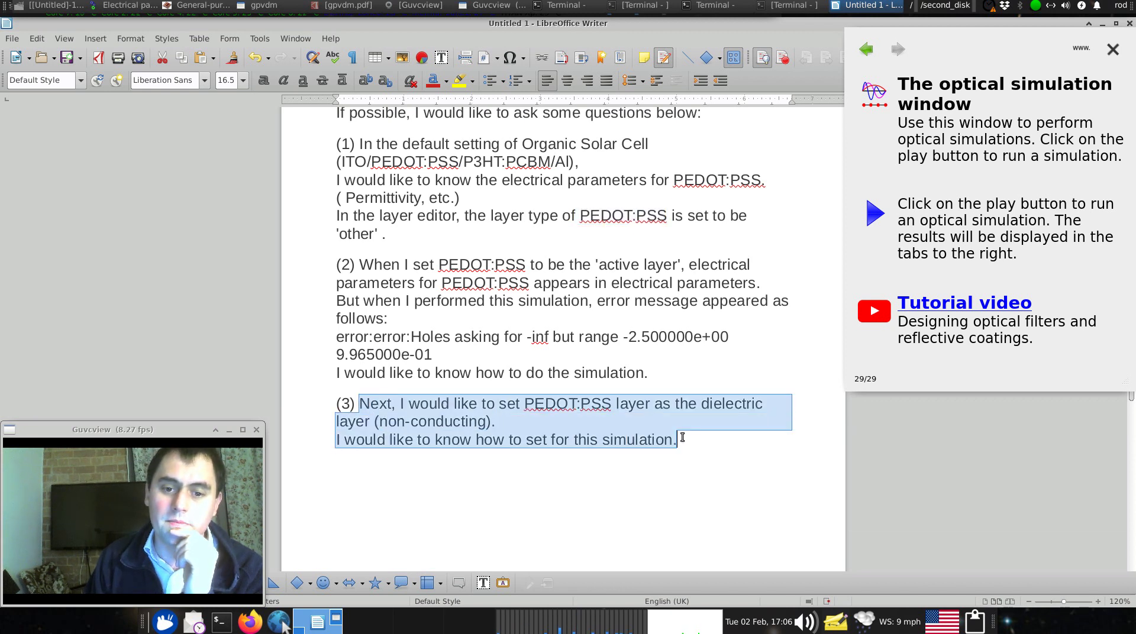
double_click(371, 27)
left_click(242, 278)
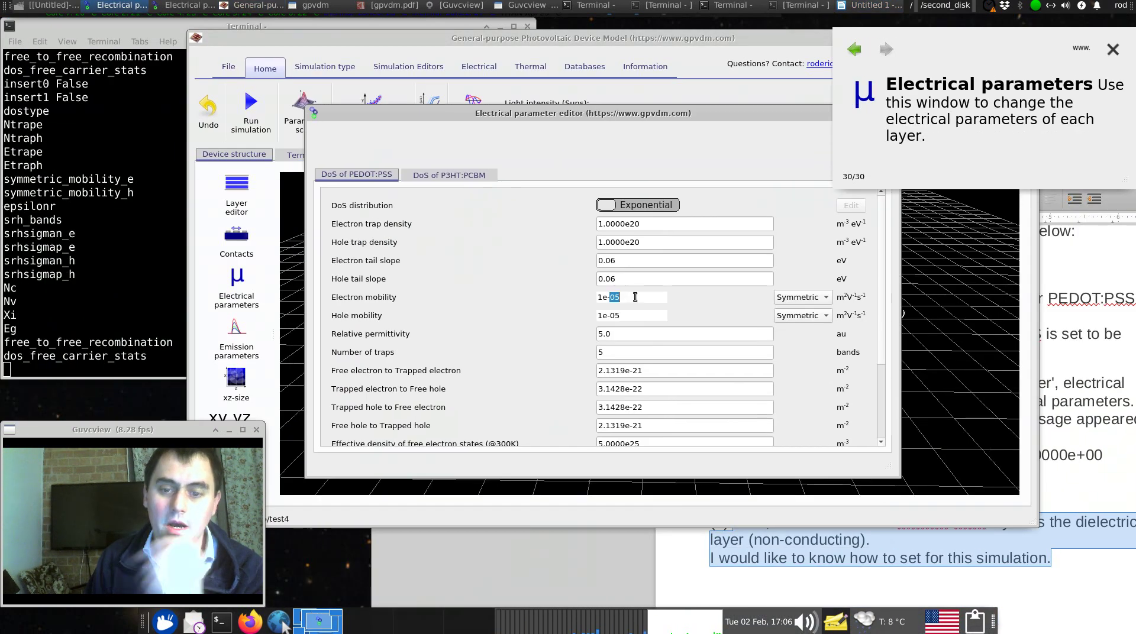
Enter 1e-10 for the PEDOT:PSS mobilities and change relative permittivity from 5.0 to 10.0
type("10")
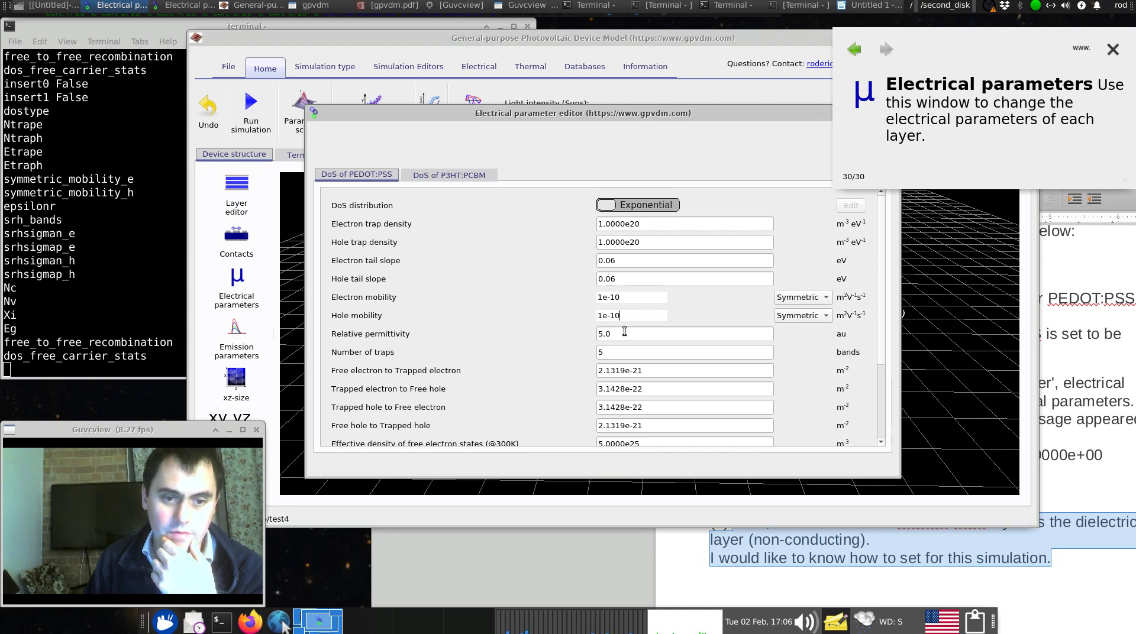
left_click_drag(625, 332, 590, 333)
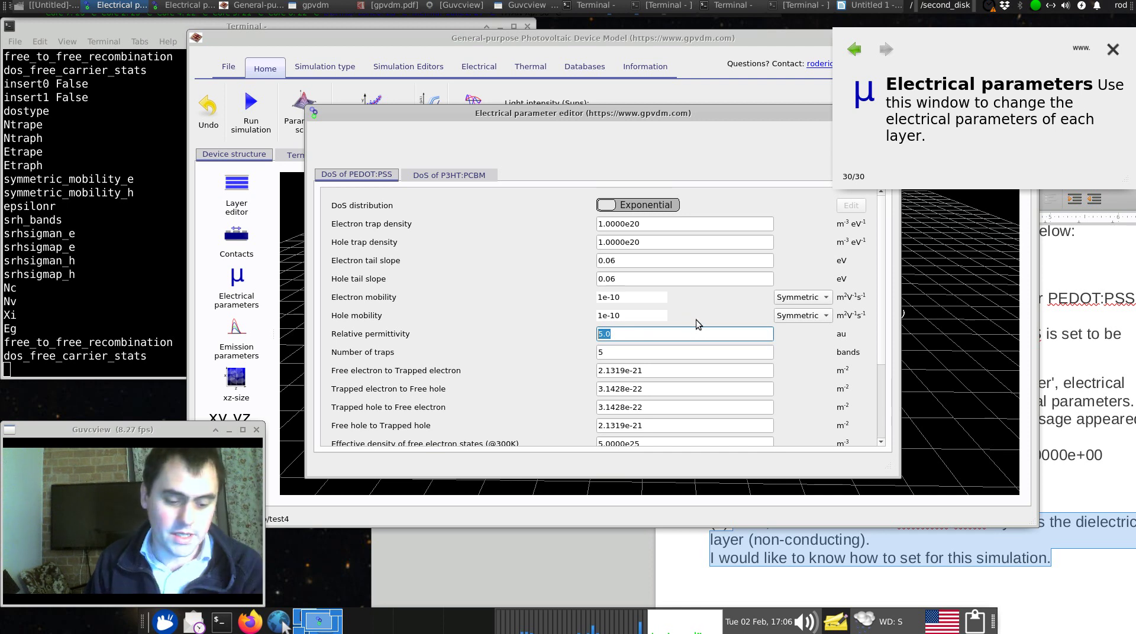
type("10.0")
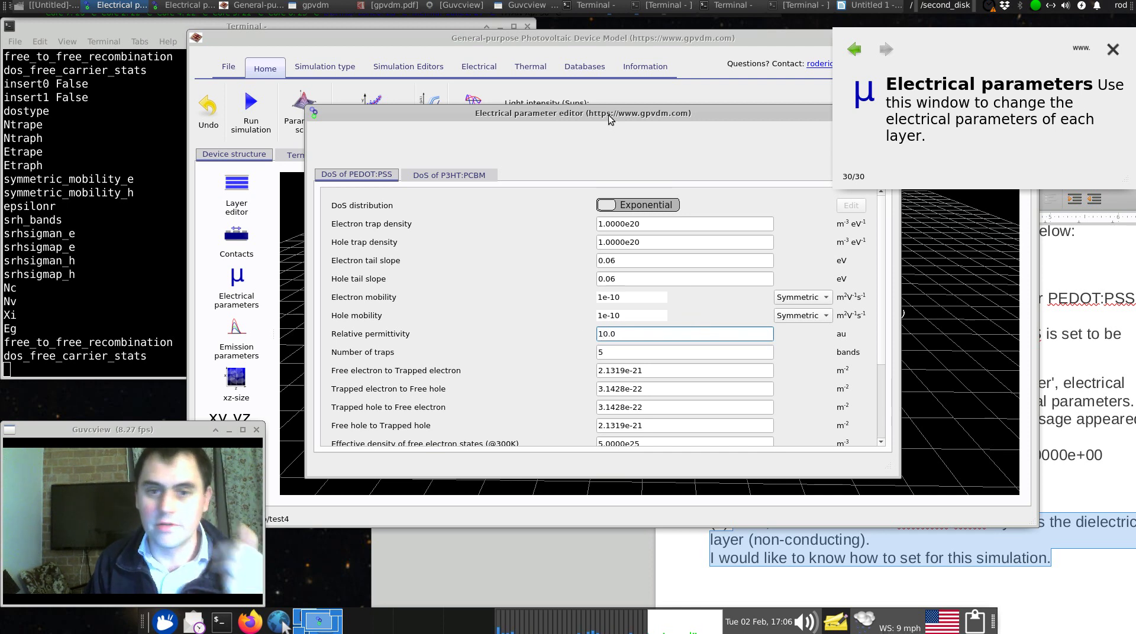
Confirm both electron and hole mobilities read 1e-10, then open the Optical Simulation window
left_click_drag(609, 119, 625, 158)
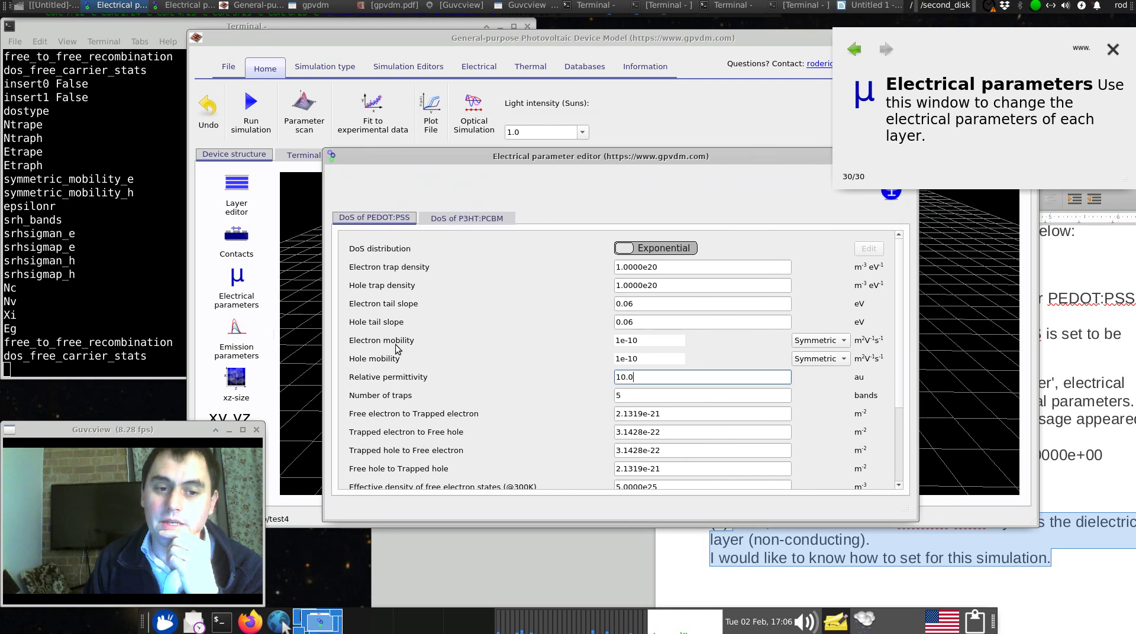
left_click(644, 340)
left_click(663, 359)
left_click(642, 343)
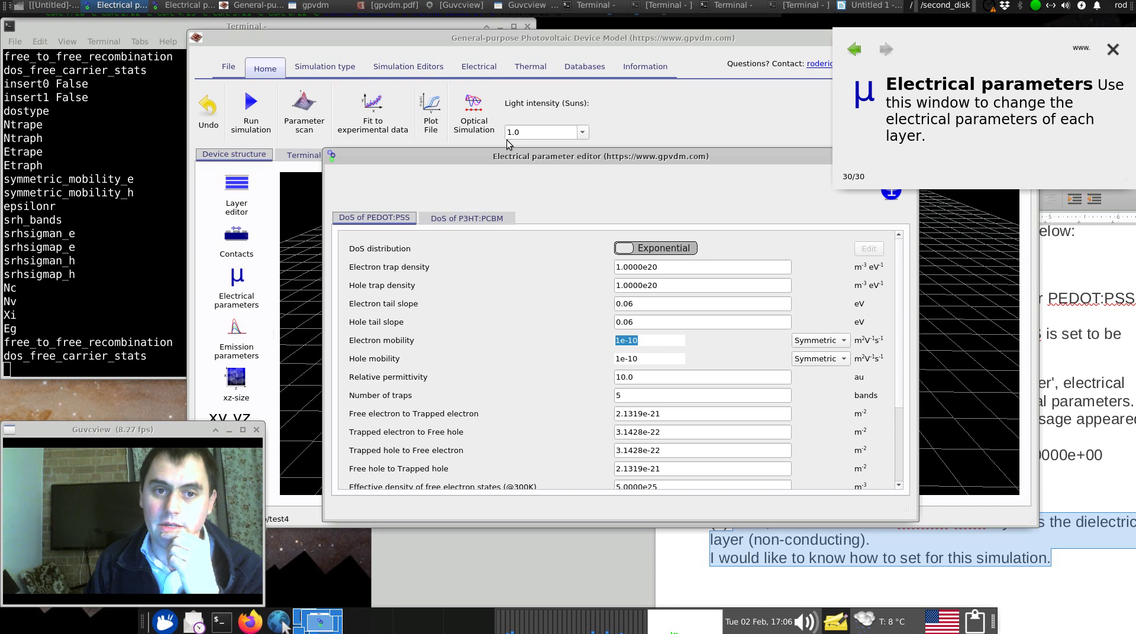
left_click(645, 359)
left_click(485, 131)
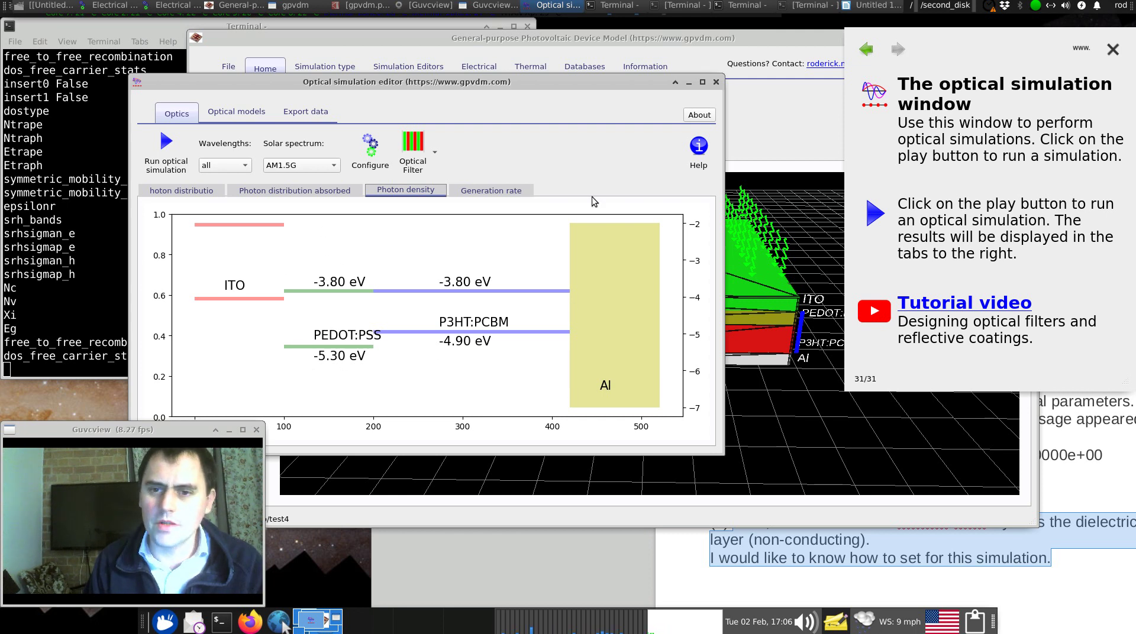
Highlight the 'error:error:Holes' -inf range message in Writer, then bring up the blank GIMP canvas
key("alt+Tab")
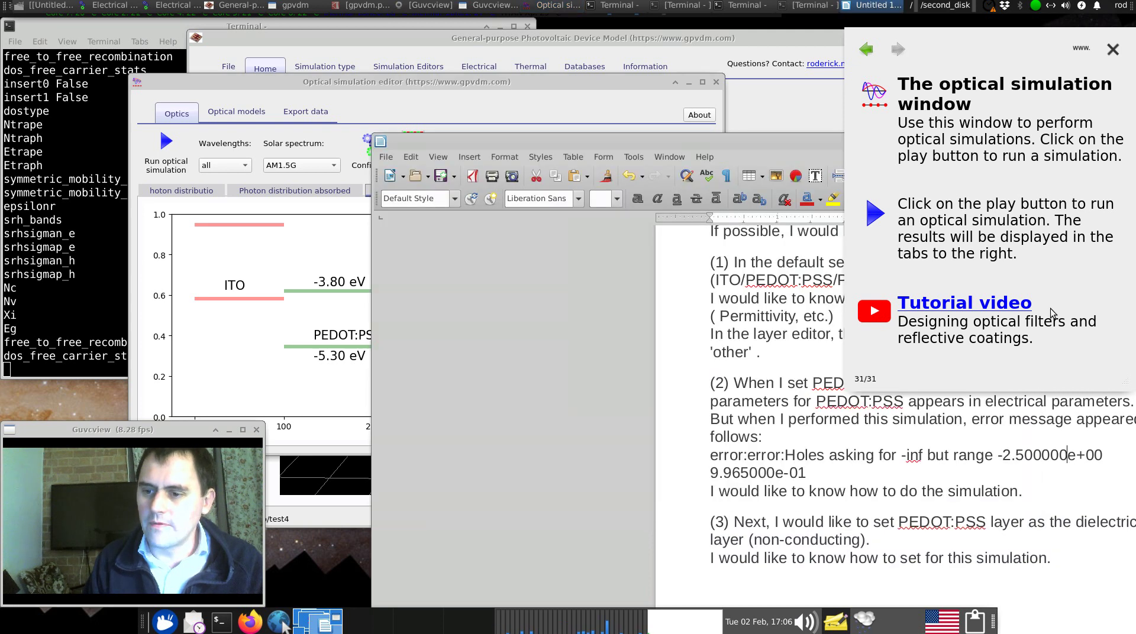
left_click(1113, 50)
left_click_drag(880, 141, 627, 85)
left_click_drag(452, 400, 569, 419)
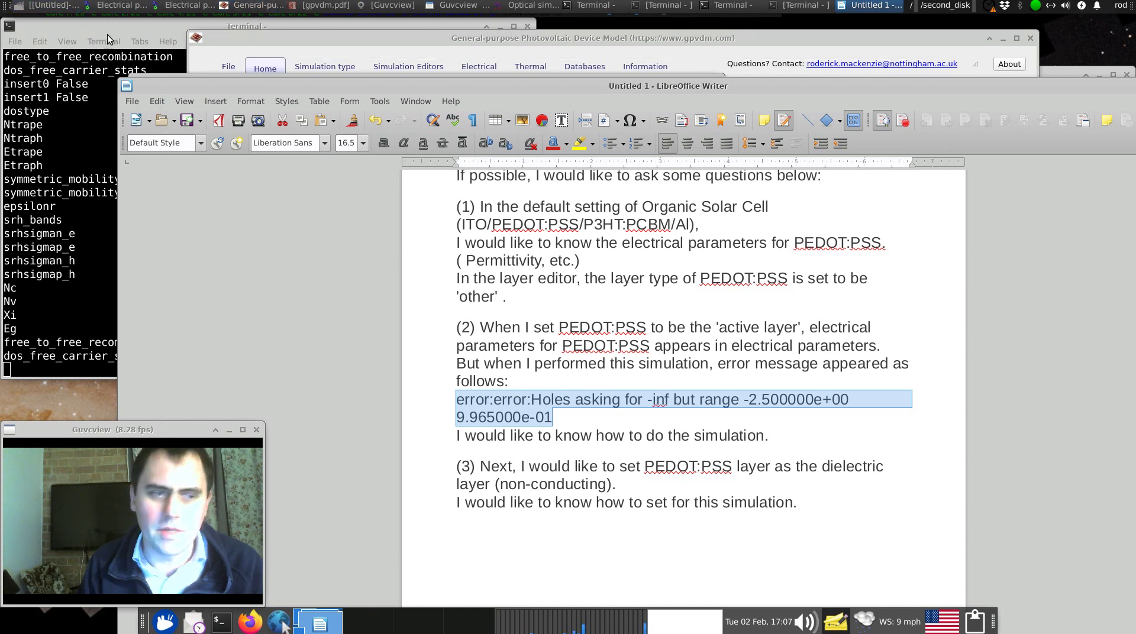
left_click(65, 13)
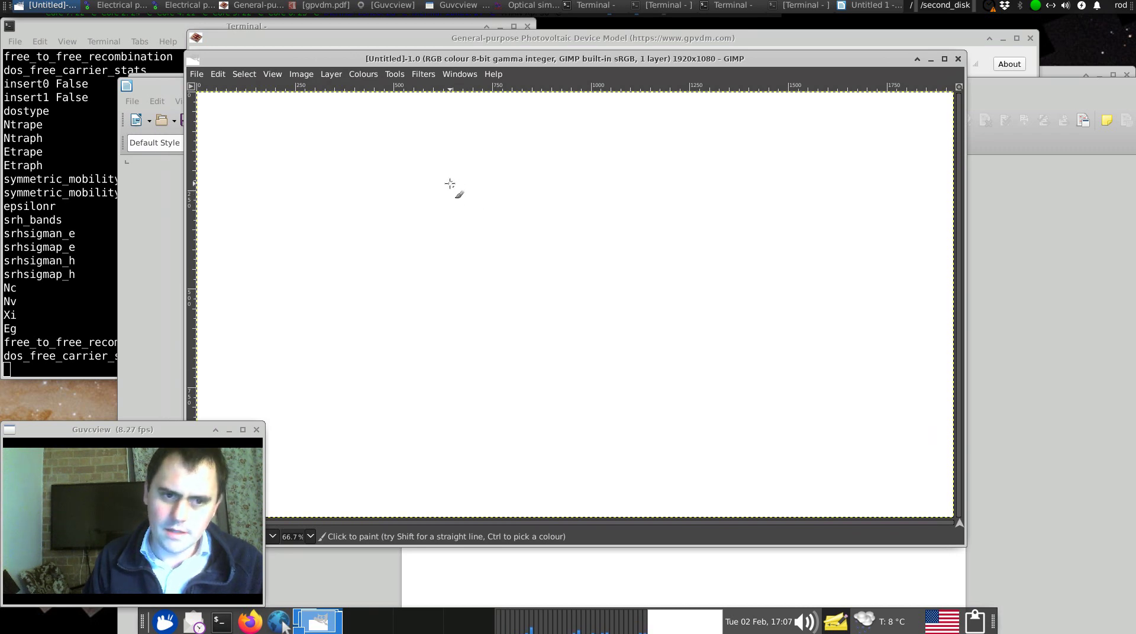
Paint two long horizontal lines, with an L mark above the top one and an H on the lower
left_click_drag(388, 160, 709, 161)
left_click(402, 326)
left_click_drag(480, 327, 708, 329)
mouse_move(548, 112)
left_mouse_down()
mouse_move(548, 130)
mouse_move(591, 134)
left_mouse_up()
mouse_move(558, 285)
left_mouse_down()
mouse_move(562, 312)
mouse_move(579, 309)
mouse_move(585, 290)
mouse_move(587, 315)
left_mouse_up()
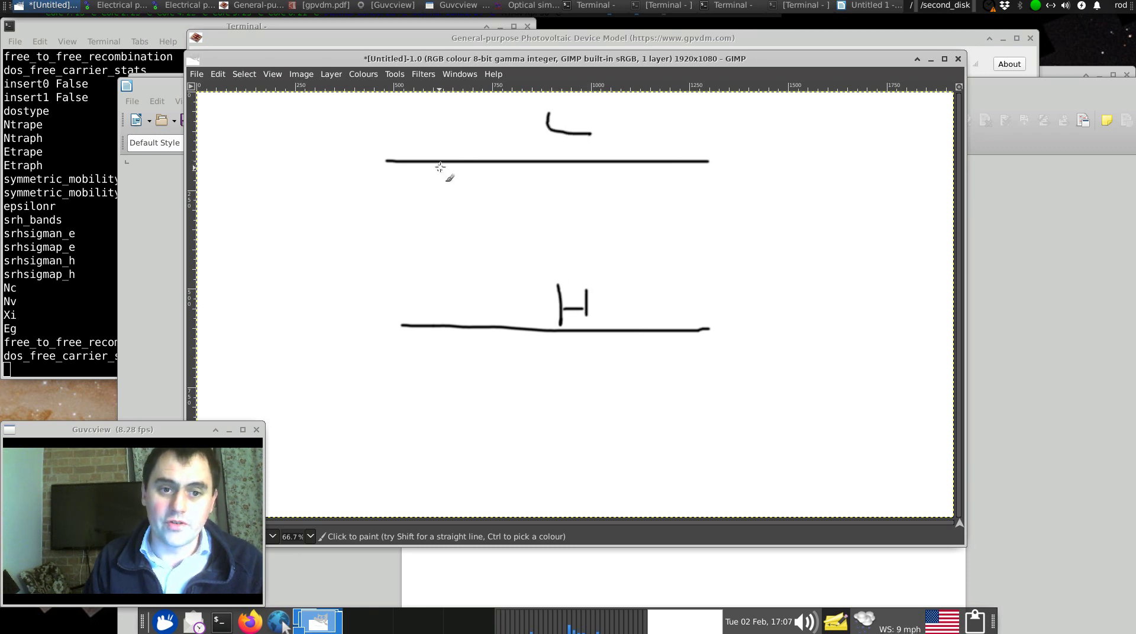
Sketch extra level lines, e marks and a loop, then undo back to just the two lines
left_click_drag(390, 175, 678, 177)
key("ctrl+z")
left_click_drag(389, 174, 704, 173)
left_click_drag(403, 191, 744, 194)
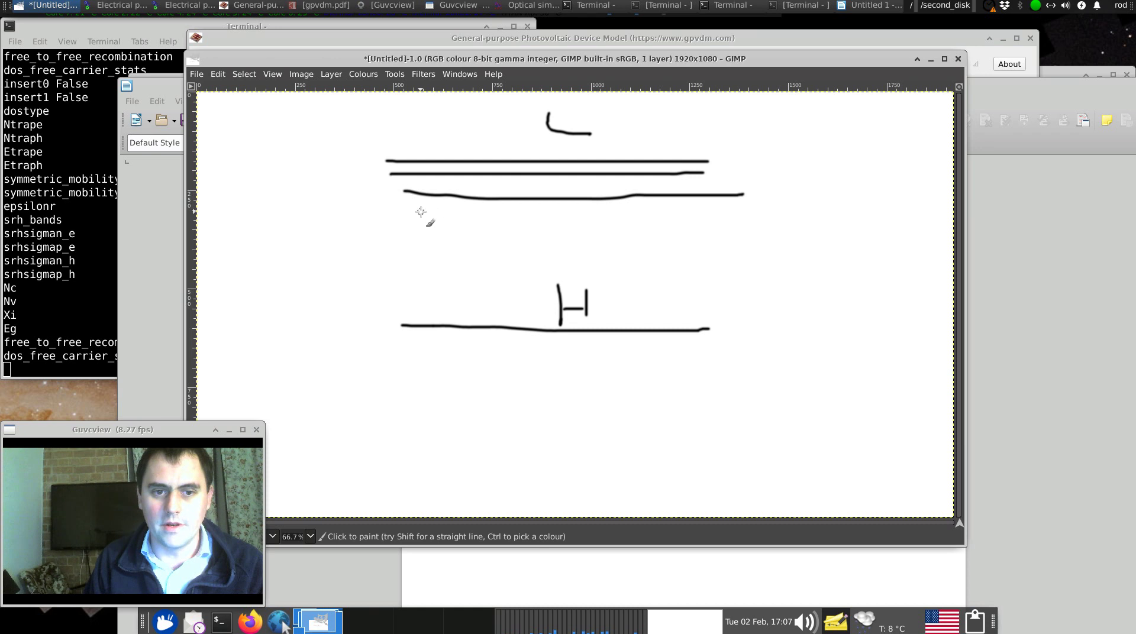
left_click_drag(436, 211, 721, 211)
left_click_drag(432, 231, 605, 231)
left_click_drag(693, 226, 708, 224)
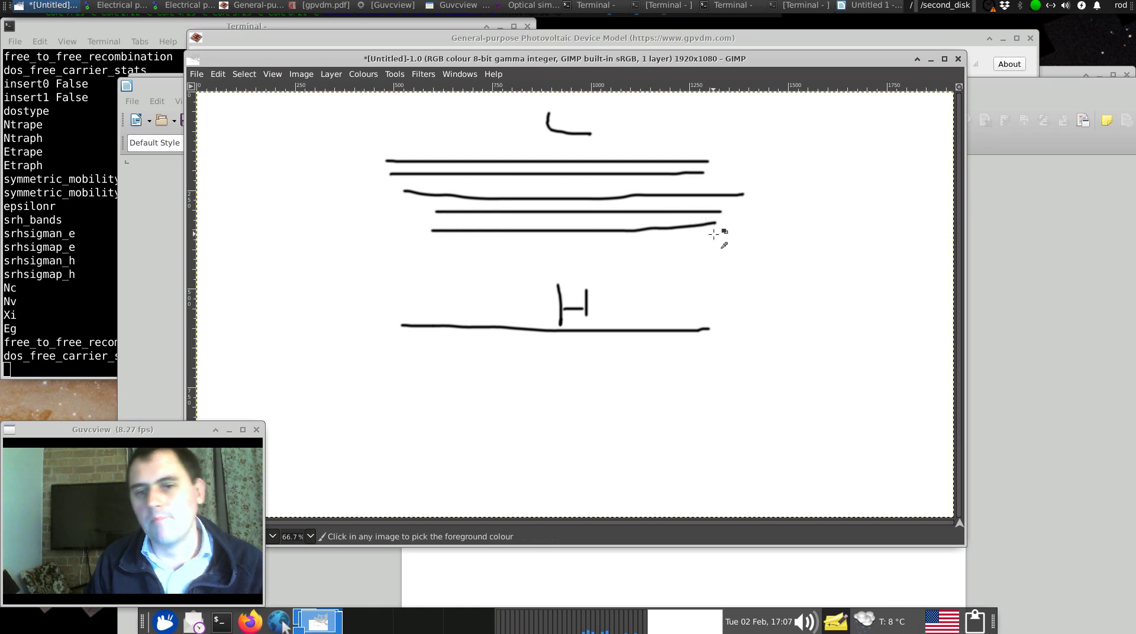
mouse_move(522, 185)
left_mouse_down()
mouse_move(553, 191)
mouse_move(550, 224)
left_mouse_up()
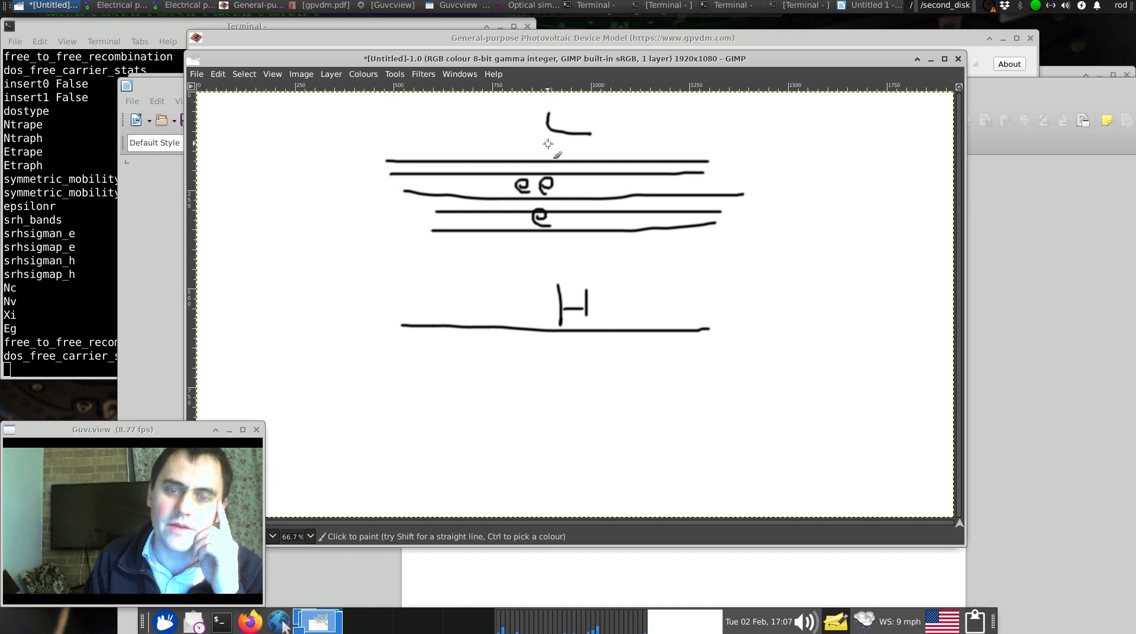
mouse_move(548, 143)
left_mouse_down()
mouse_move(518, 222)
mouse_move(543, 237)
mouse_move(571, 230)
mouse_move(581, 178)
mouse_move(572, 147)
mouse_move(544, 146)
left_mouse_up()
key("ctrl")
key("ctrl+z")
key("ctrl+z")
key("ctrl+z")
key("ctrl+z")
key("ctrl+z")
key("ctrl+z")
key("ctrl+z")
key("ctrl+z")
key("ctrl+z")
key("ctrl+z")
key("ctrl+z")
key("ctrl+z")
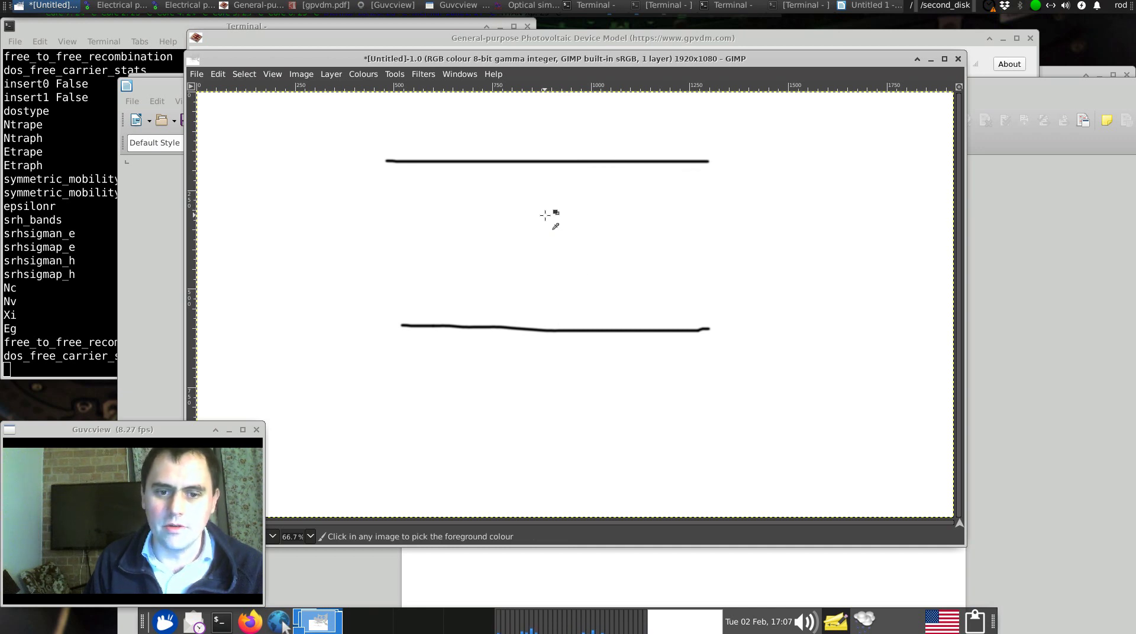
key("ctrl+z")
Paint an L label, a V-shaped tail under the top line, and the Ne^(-E/u) formula beside it
left_click_drag(524, 118, 545, 138)
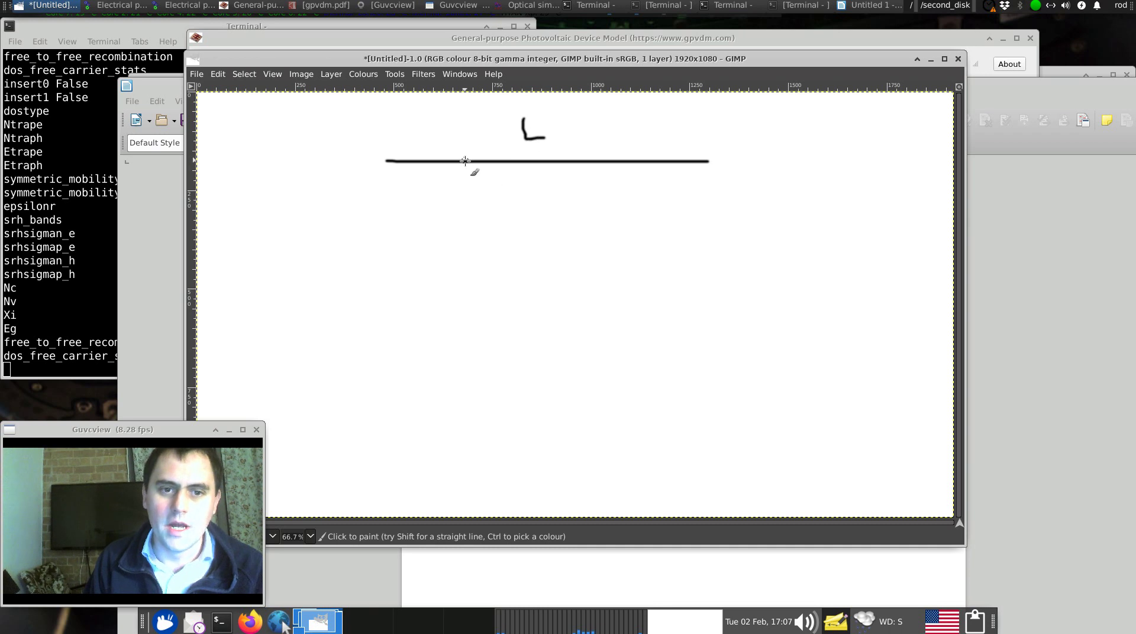
mouse_move(465, 163)
left_mouse_down()
mouse_move(472, 315)
mouse_move(574, 166)
mouse_move(624, 188)
mouse_move(585, 188)
mouse_move(595, 198)
left_mouse_up()
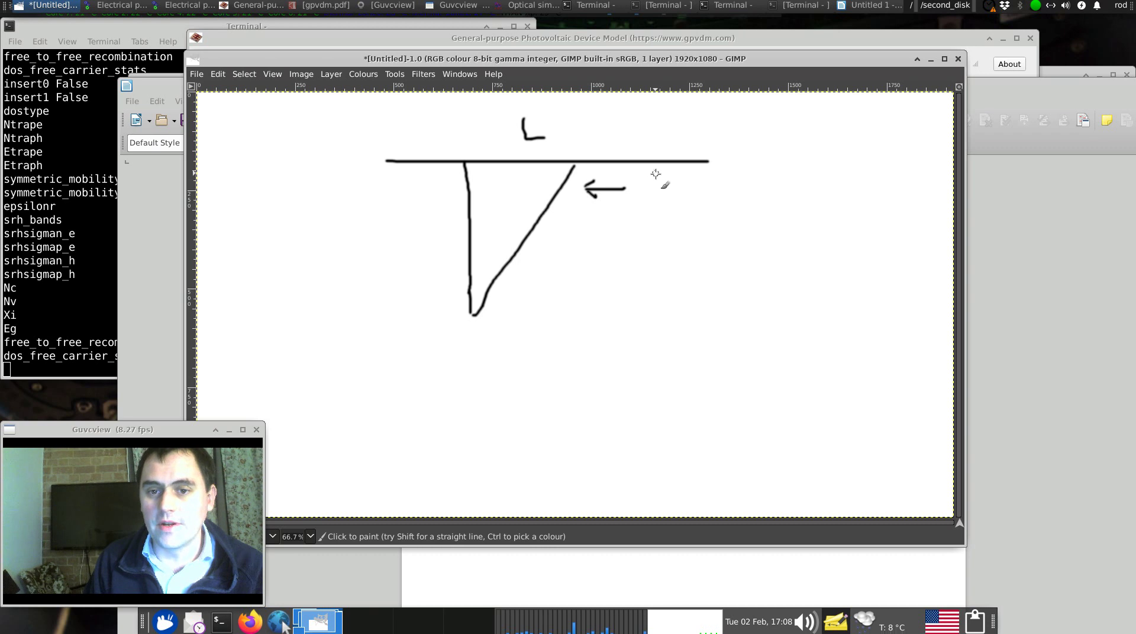
mouse_move(654, 176)
left_mouse_down()
mouse_move(671, 204)
mouse_move(682, 174)
mouse_move(711, 190)
mouse_move(685, 193)
mouse_move(714, 204)
mouse_move(771, 165)
mouse_move(788, 186)
mouse_move(774, 220)
mouse_move(787, 198)
mouse_move(798, 221)
left_mouse_up()
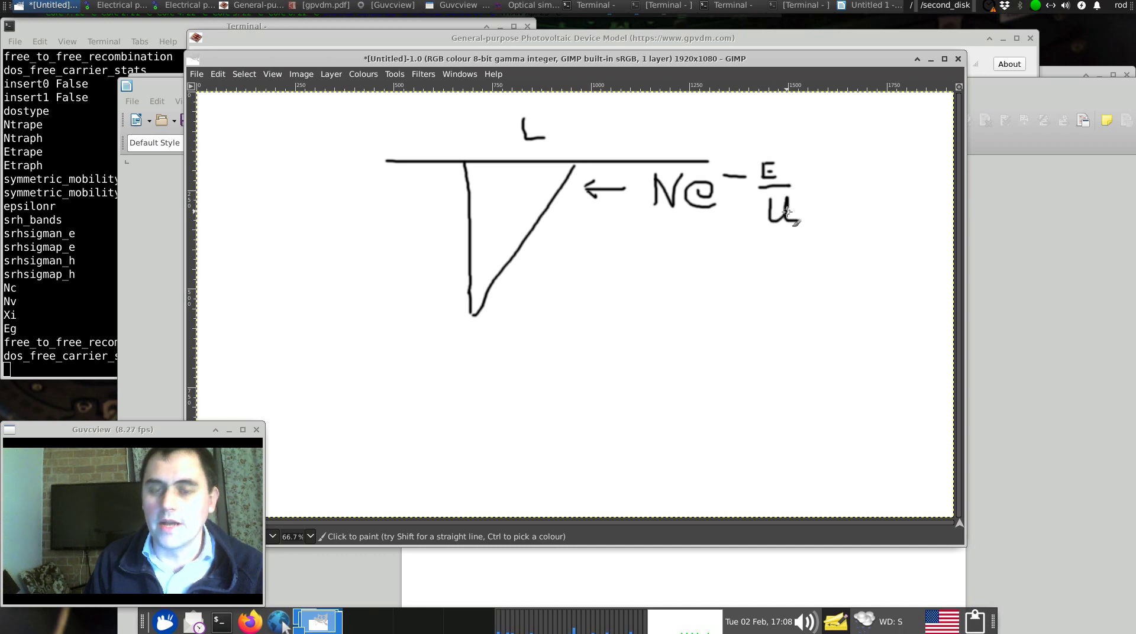
mouse_move(786, 143)
left_mouse_down()
mouse_move(796, 140)
mouse_move(788, 160)
mouse_move(787, 147)
left_mouse_up()
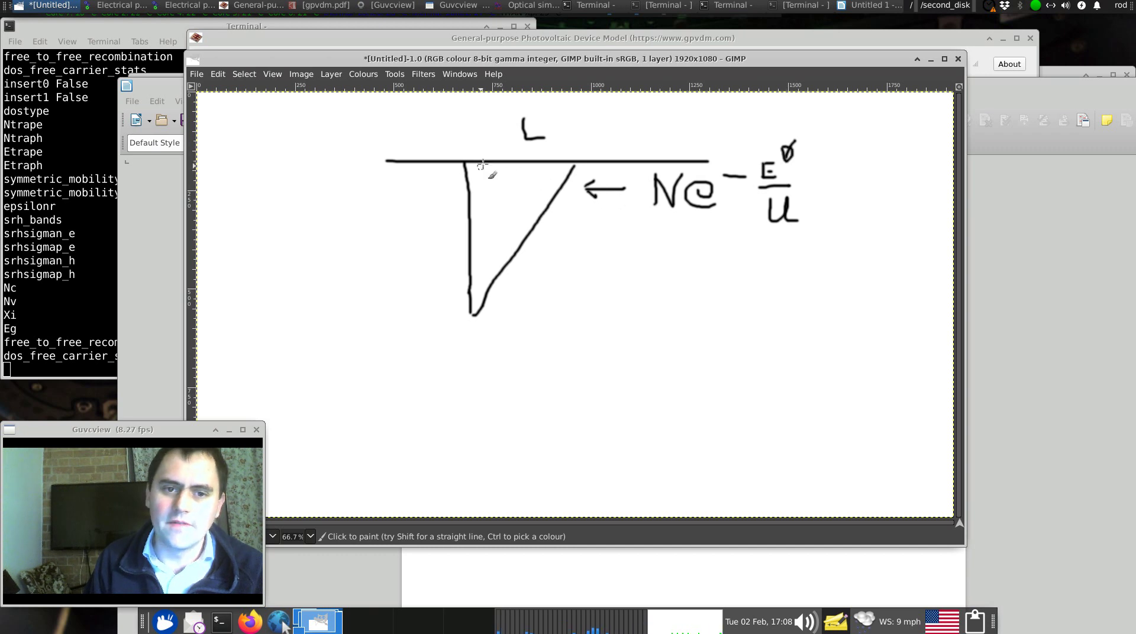
mouse_move(456, 161)
left_mouse_down()
mouse_move(462, 192)
mouse_move(475, 190)
mouse_move(475, 240)
left_mouse_up()
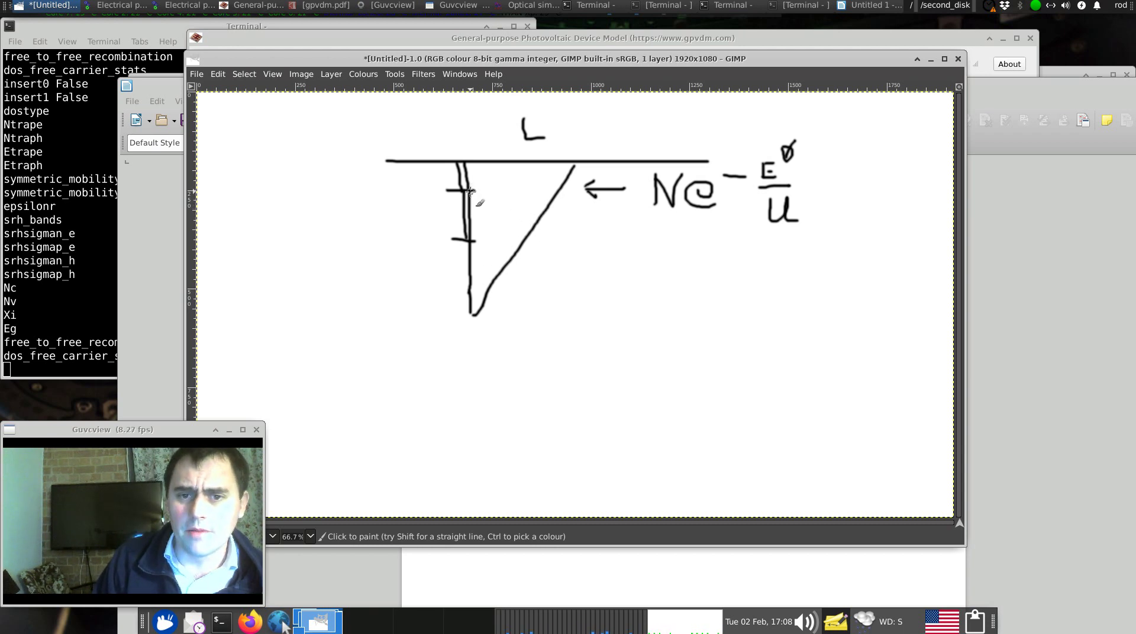
Draw numbered level lines and short dashes across the V-shaped trap tail
left_click_drag(470, 190, 554, 190)
left_click_drag(470, 224, 531, 225)
left_click_drag(472, 266, 512, 264)
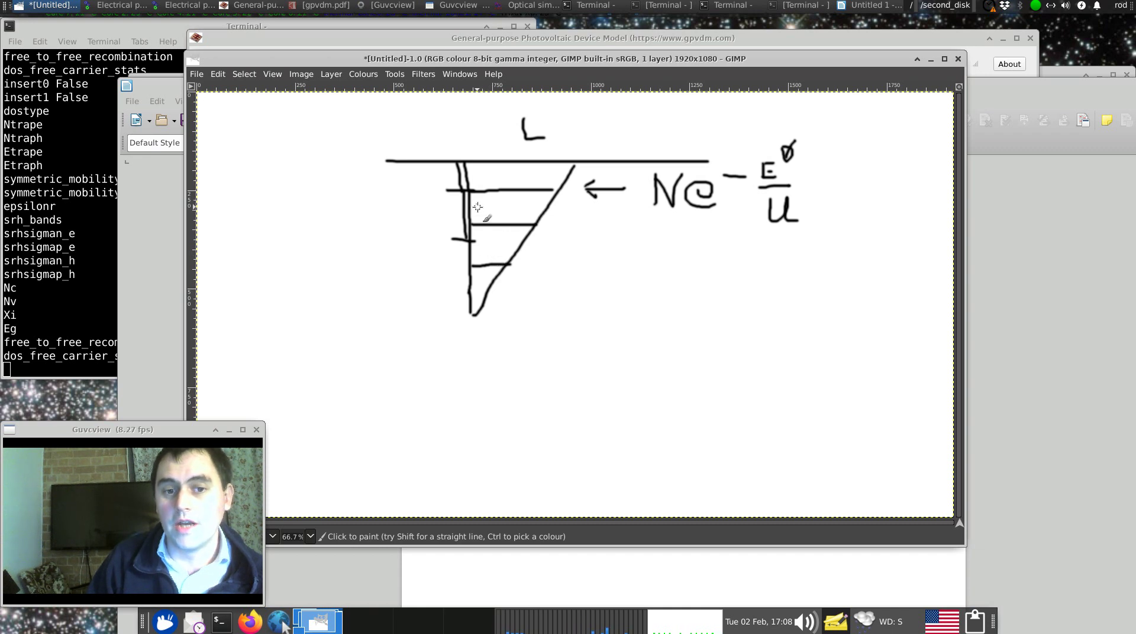
left_click_drag(477, 208, 531, 211)
left_click_drag(487, 247, 497, 245)
left_click_drag(488, 176, 507, 175)
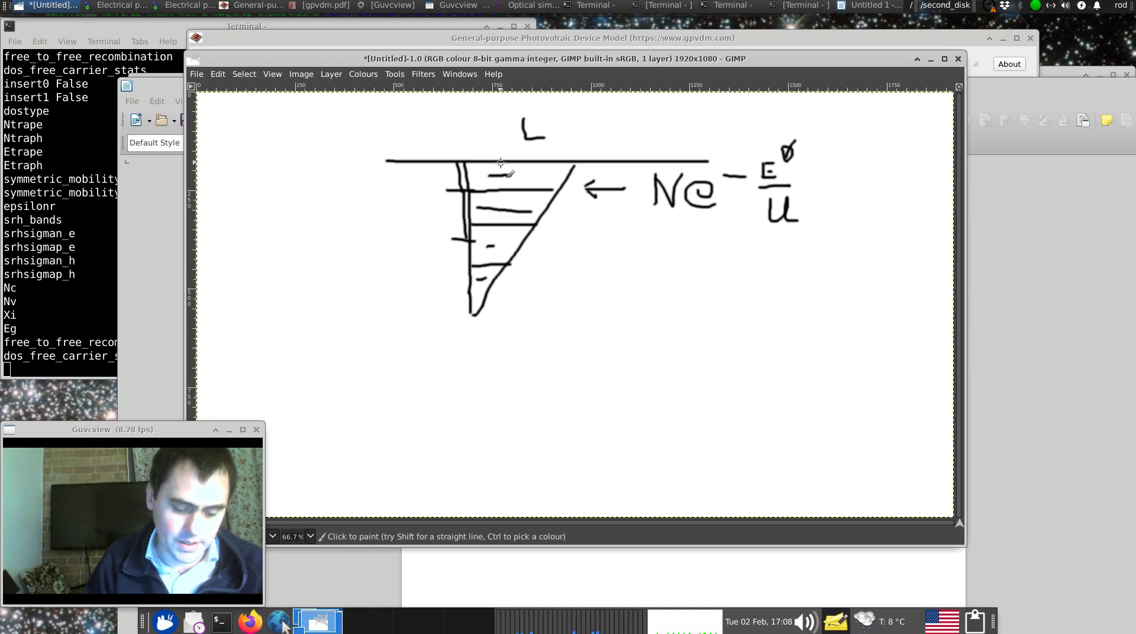
Undo the stray dashes, add a diagonal stroke, and write n_t beside the diagram
key("ctrl")
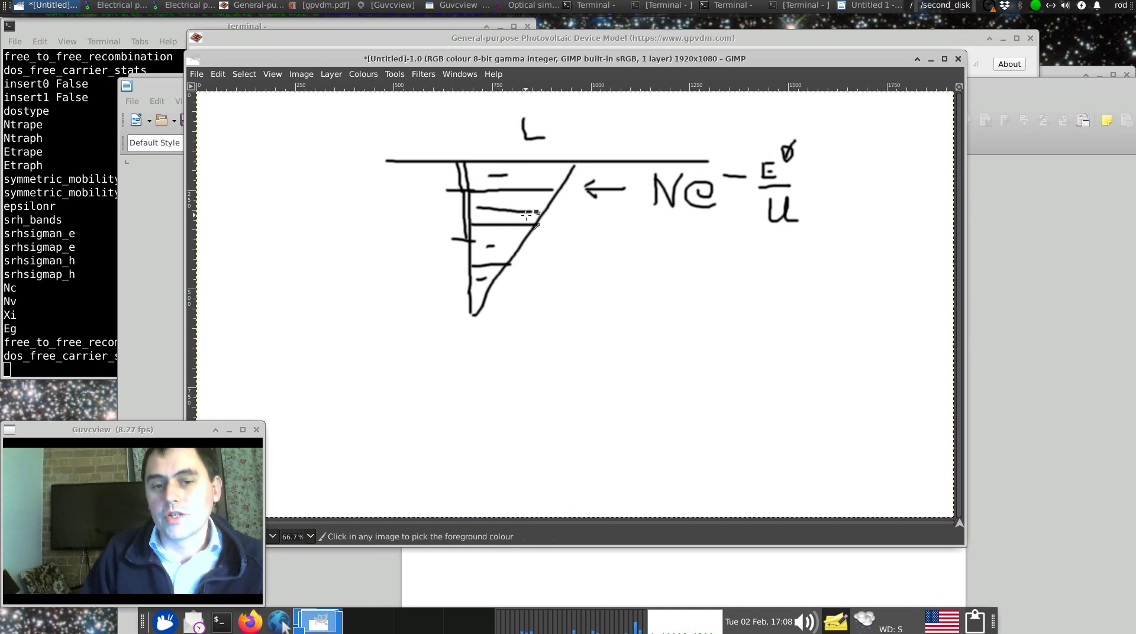
key("ctrl+z")
key("ctrl+z")
key("ctrl+z")
key("ctrl+z")
key("ctrl+z")
mouse_move(500, 245)
left_mouse_down()
mouse_move(555, 268)
mouse_move(502, 252)
mouse_move(507, 240)
left_mouse_up()
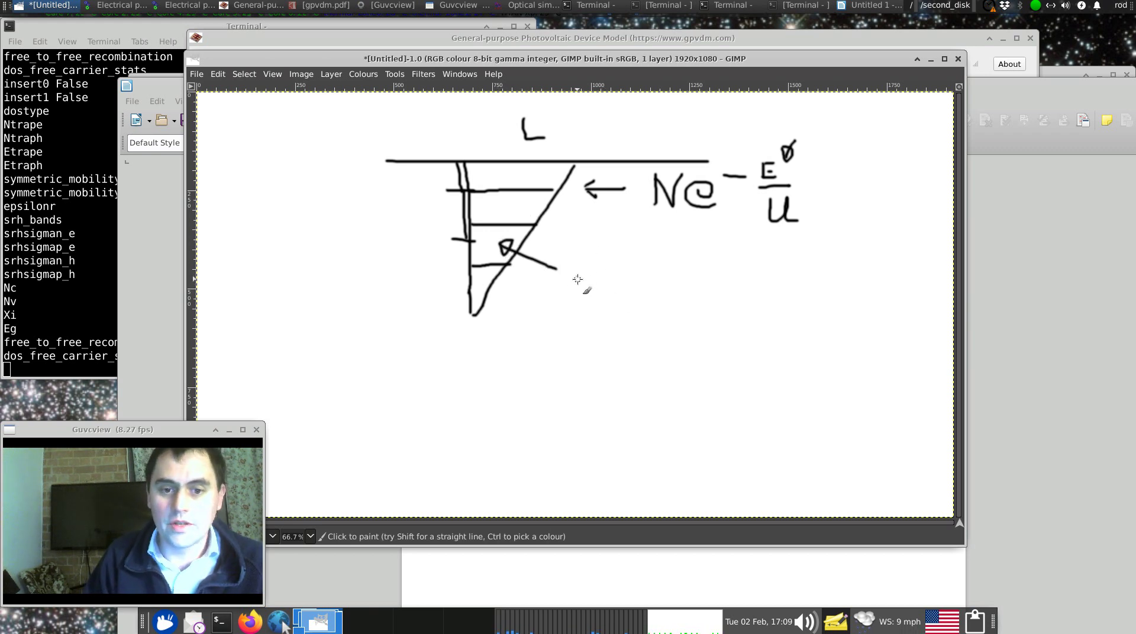
mouse_move(576, 280)
left_mouse_down()
mouse_move(578, 302)
mouse_move(607, 312)
mouse_move(613, 291)
left_mouse_up()
mouse_move(550, 173)
left_mouse_down()
mouse_move(537, 218)
mouse_move(604, 274)
mouse_move(646, 293)
left_mouse_up()
Write the integral ∫ f(E,E_f) Ne^(-E/u) after the equals sign
mouse_move(691, 247)
left_mouse_down()
mouse_move(672, 263)
mouse_move(680, 349)
mouse_move(665, 353)
left_mouse_up()
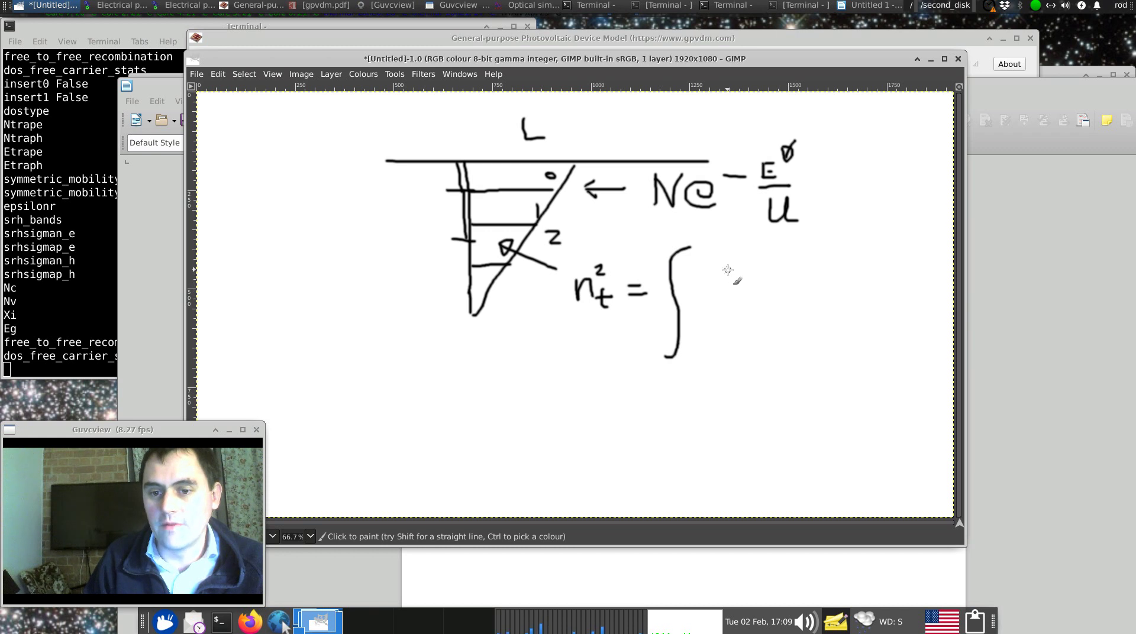
mouse_move(729, 270)
left_mouse_down()
mouse_move(715, 320)
mouse_move(703, 317)
mouse_move(739, 287)
mouse_move(748, 307)
mouse_move(773, 294)
left_mouse_up()
mouse_move(761, 308)
left_mouse_down()
mouse_move(775, 313)
mouse_move(794, 283)
mouse_move(794, 311)
mouse_move(806, 289)
left_mouse_up()
mouse_move(794, 299)
left_mouse_down()
mouse_move(821, 315)
mouse_move(813, 308)
mouse_move(845, 303)
mouse_move(857, 276)
mouse_move(869, 298)
mouse_move(875, 275)
mouse_move(893, 301)
mouse_move(917, 261)
mouse_move(912, 286)
mouse_move(941, 309)
left_mouse_up()
left_click_drag(942, 269, 949, 308)
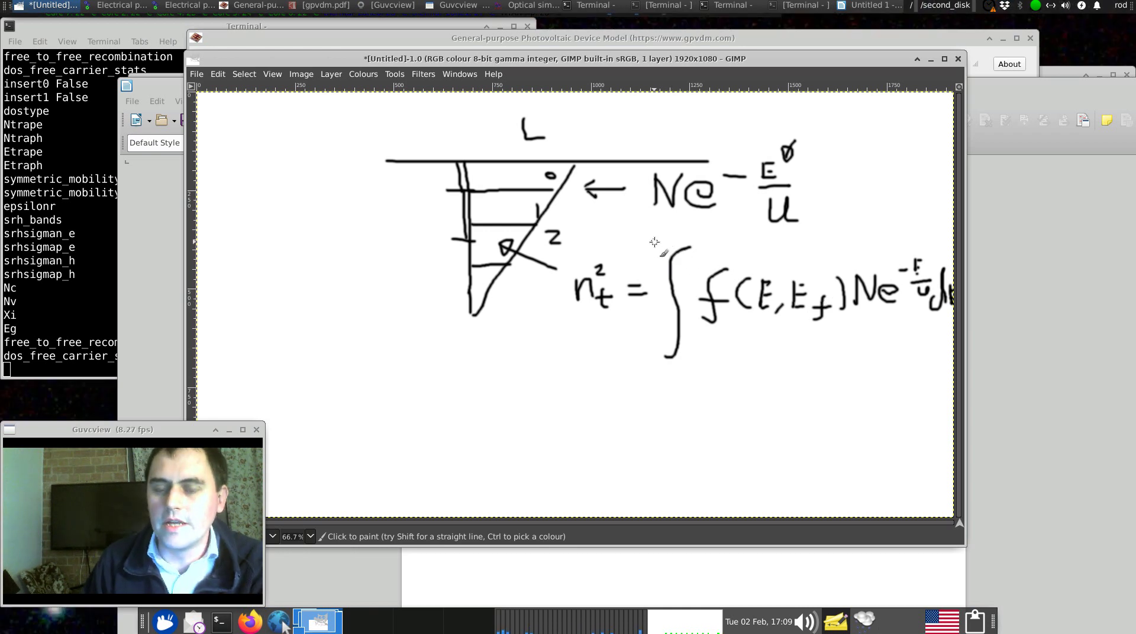
Try brackets around the integral sign, then undo both bracket strokes
left_click_drag(654, 243, 663, 362)
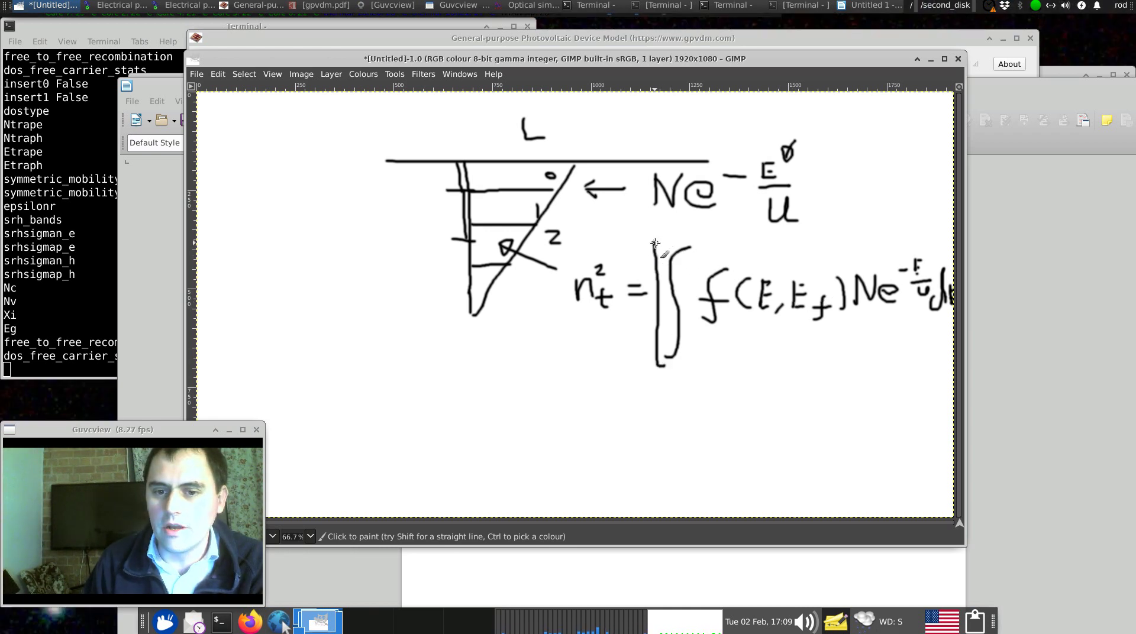
mouse_move(690, 239)
left_mouse_down()
mouse_move(705, 362)
mouse_move(692, 365)
left_mouse_up()
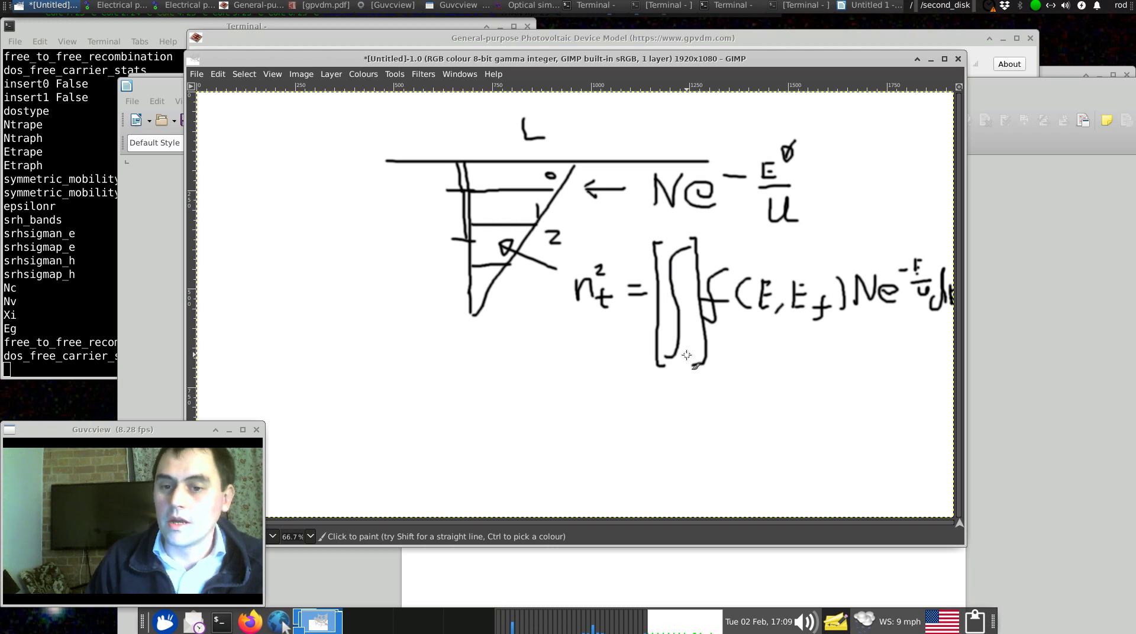
key("ctrl+z")
key("ctrl+z")
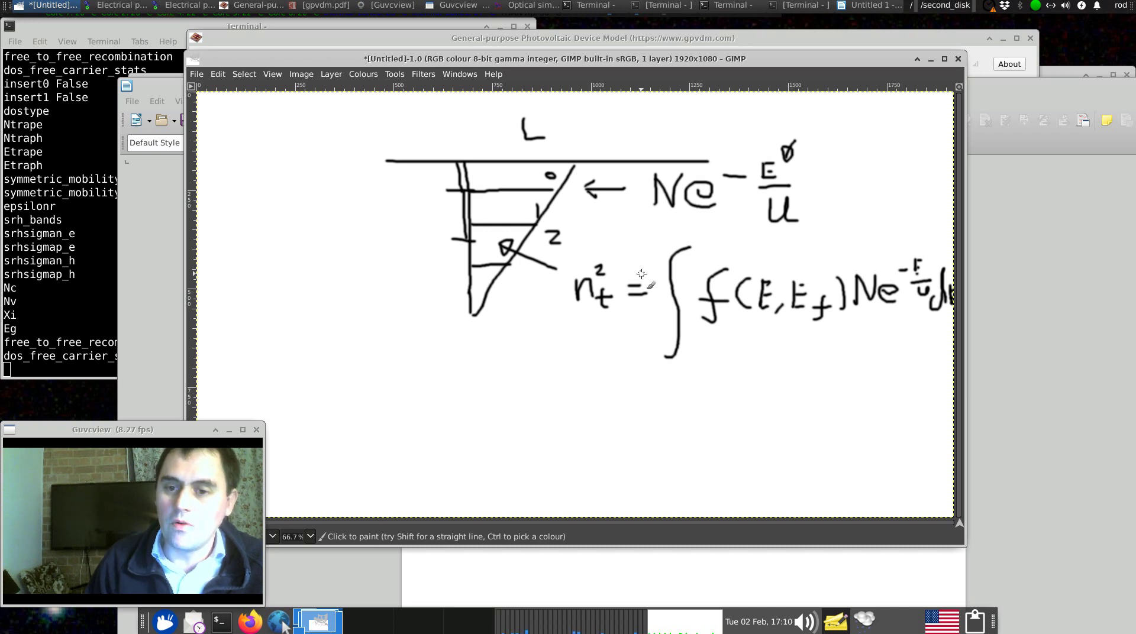
Paint three tall vertical lines under the wedge, an E_f label between the first two, and n below '='
left_click_drag(480, 336, 483, 507)
left_click_drag(588, 336, 593, 500)
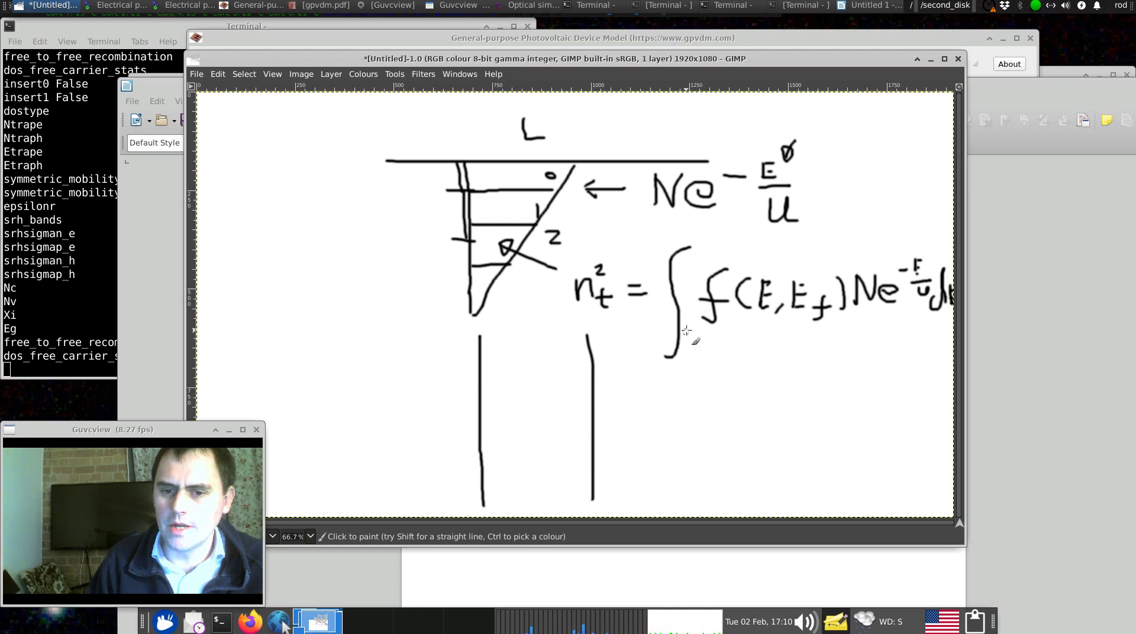
left_click_drag(716, 331, 725, 503)
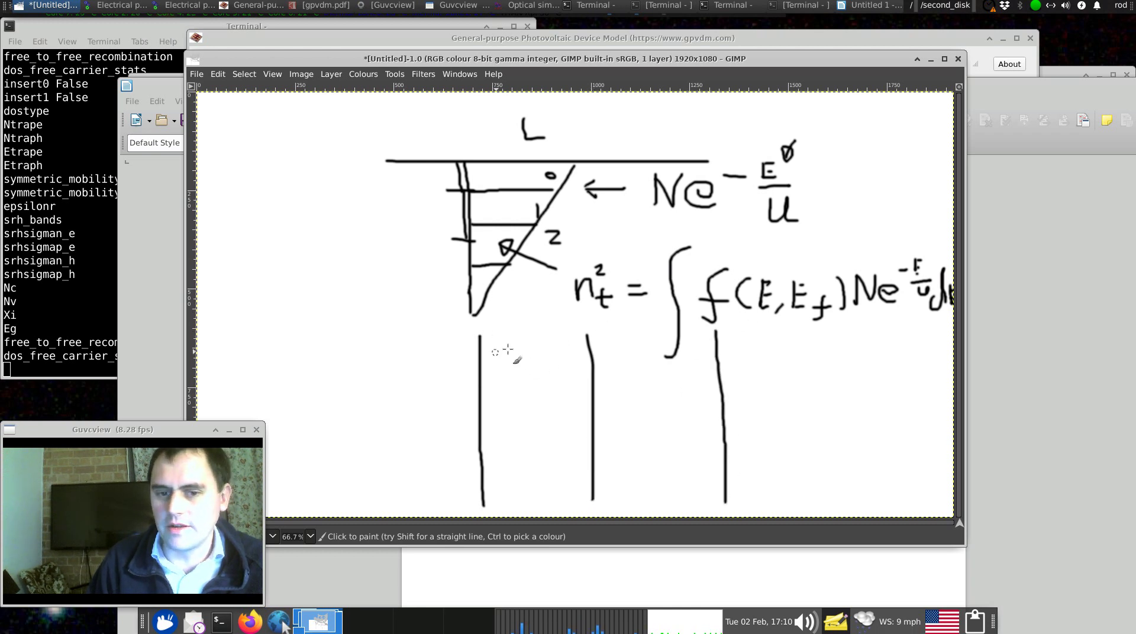
mouse_move(515, 313)
left_mouse_down()
mouse_move(514, 333)
mouse_move(529, 313)
left_mouse_up()
mouse_move(515, 323)
left_mouse_down()
mouse_move(528, 324)
mouse_move(539, 347)
mouse_move(545, 336)
left_mouse_up()
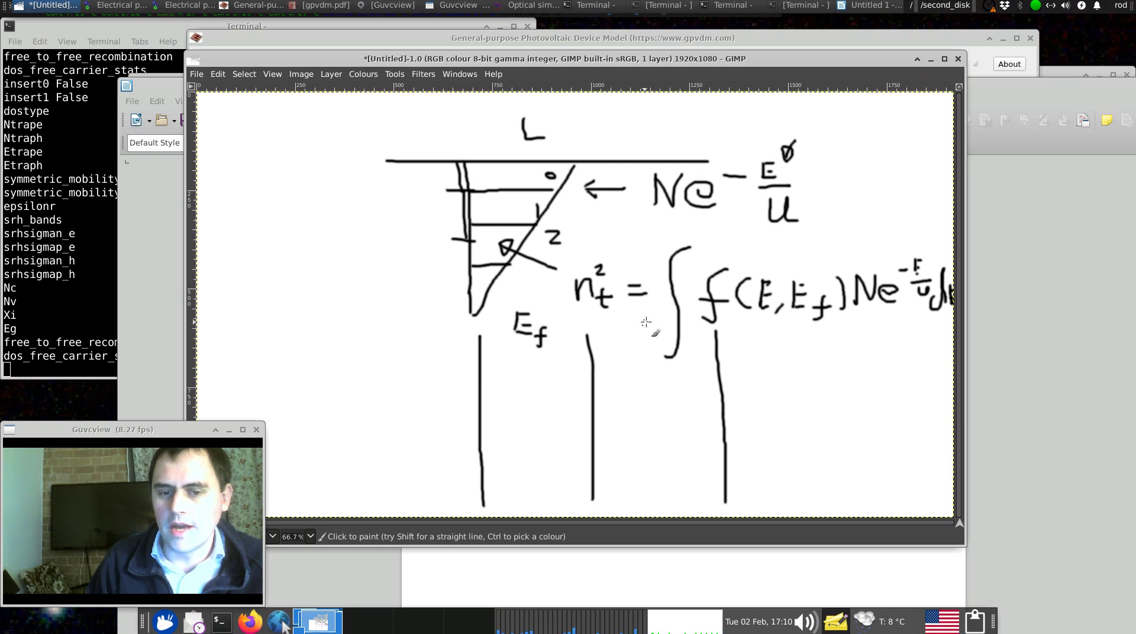
mouse_move(637, 308)
left_mouse_down()
mouse_move(639, 326)
mouse_move(652, 324)
left_mouse_up()
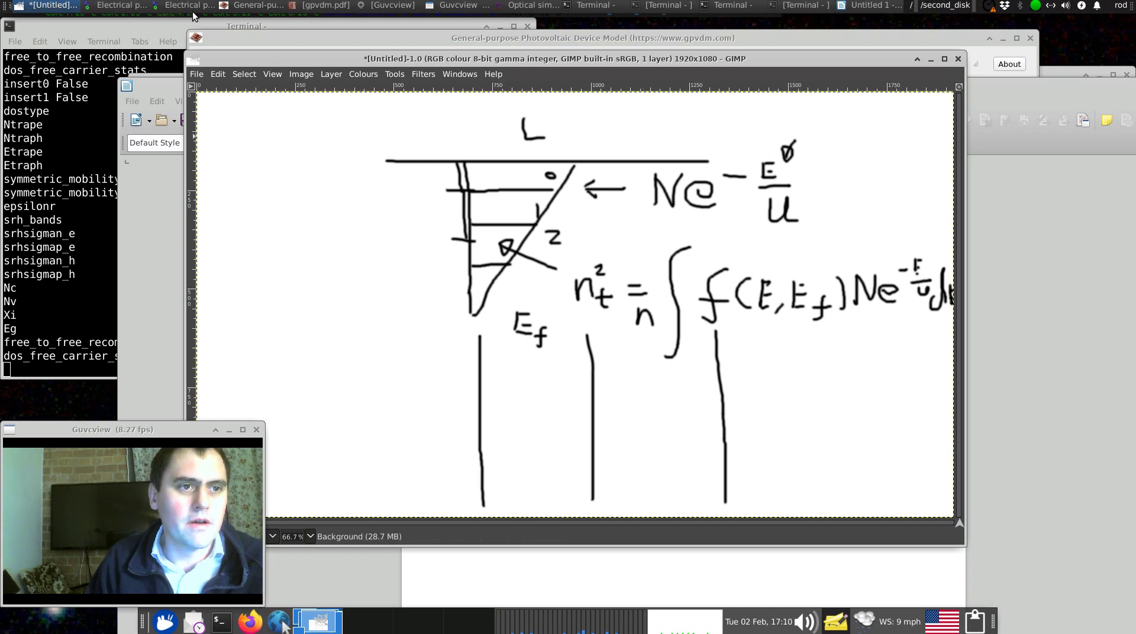
mouse_move(193, 14)
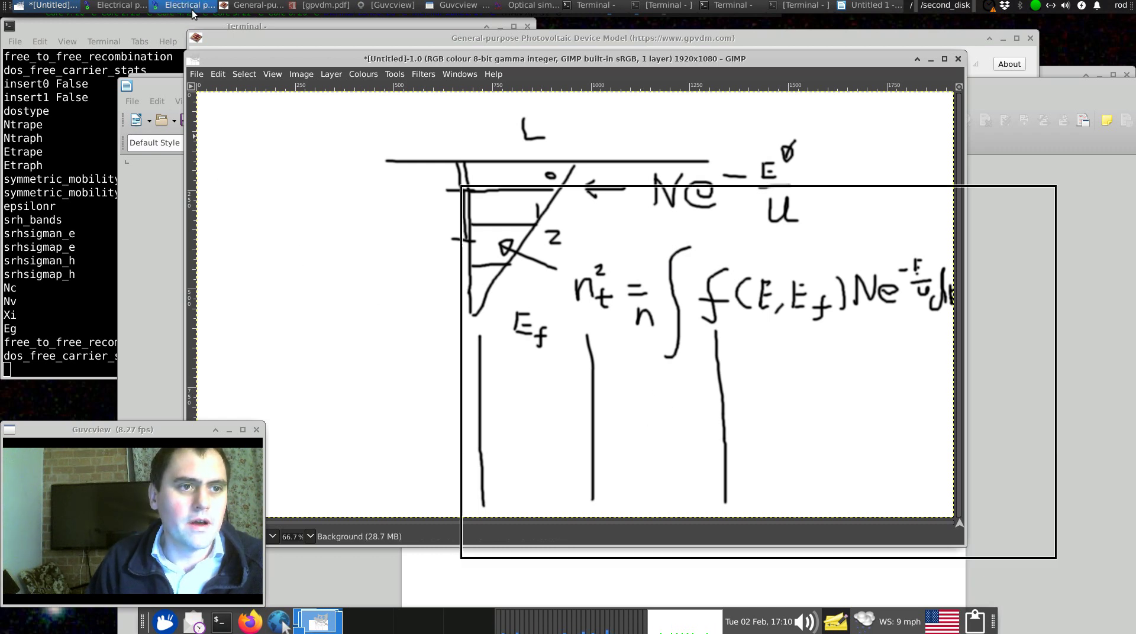
left_click(259, 6)
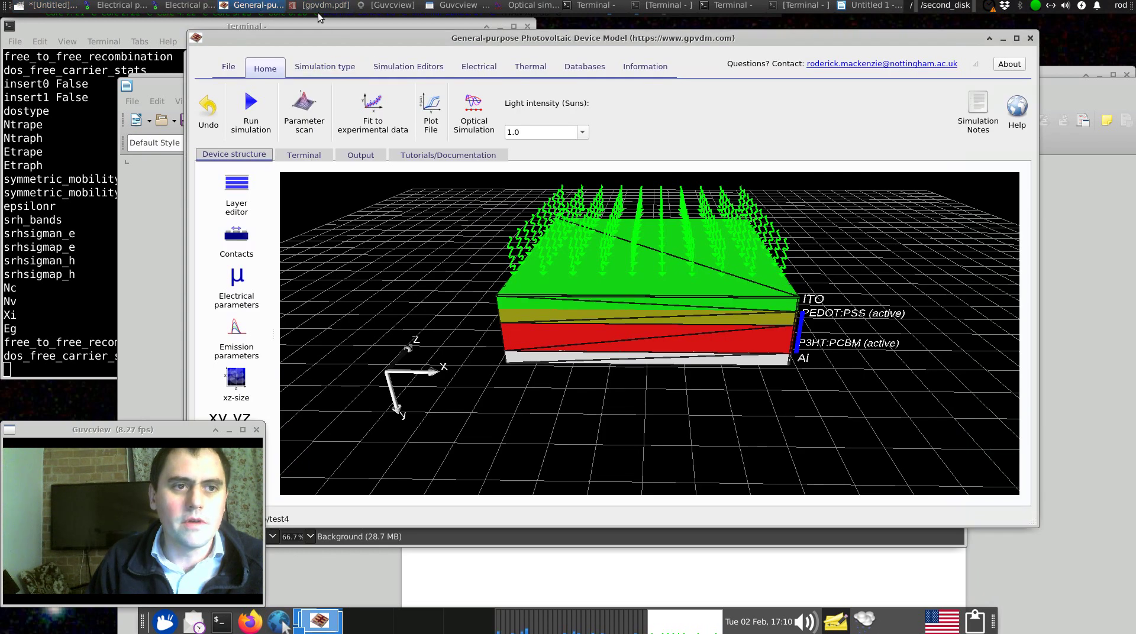
mouse_move(696, 13)
left_click(869, 6)
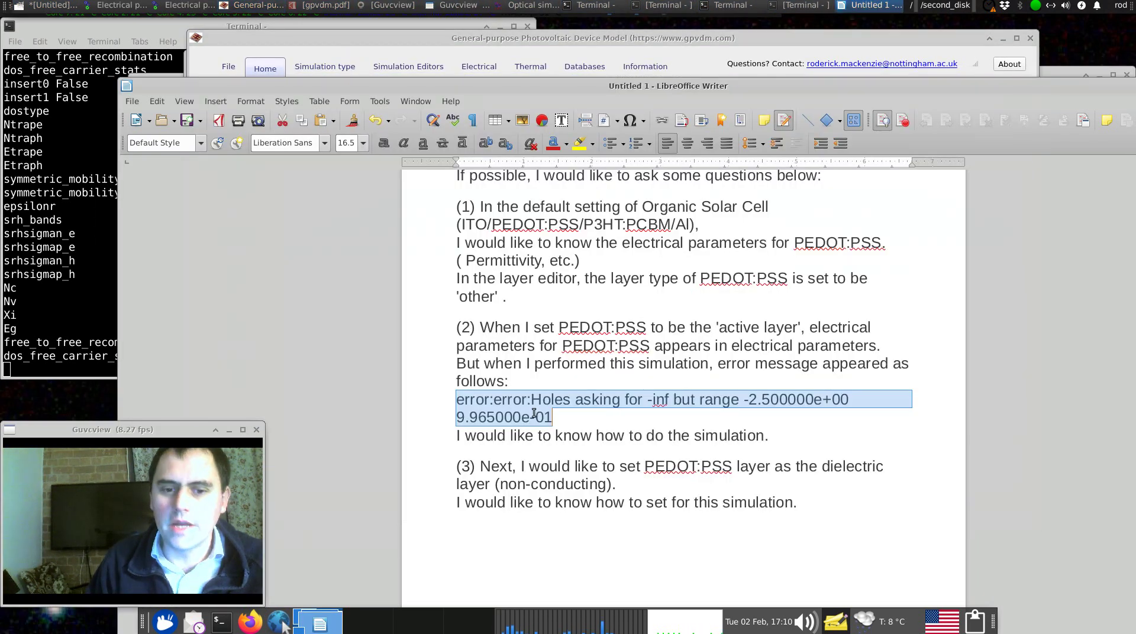
left_click_drag(538, 401, 572, 416)
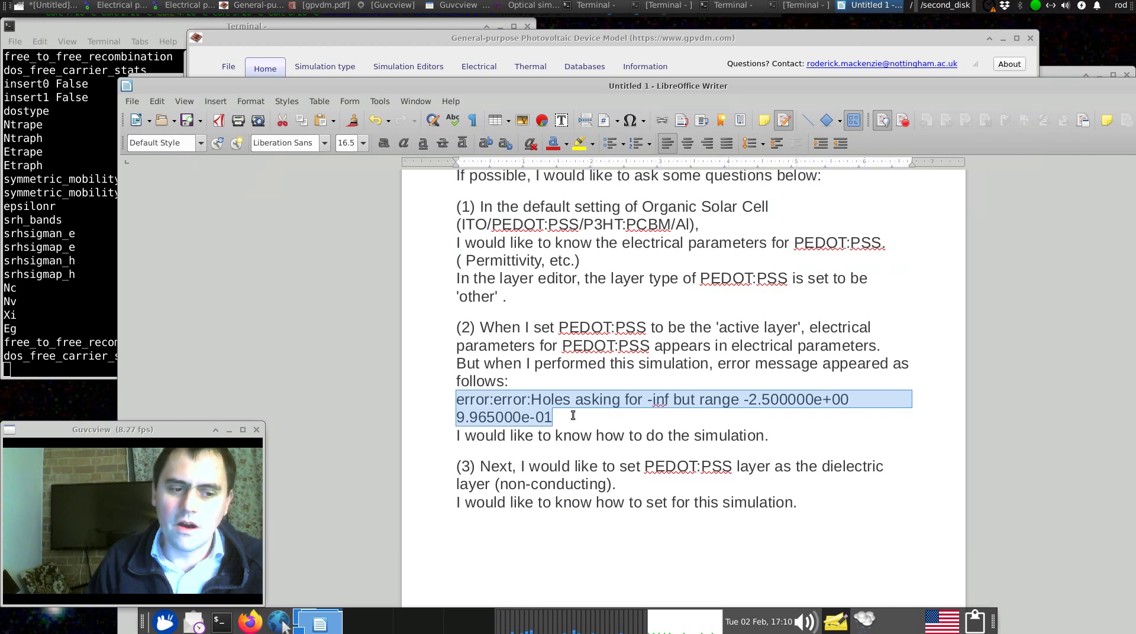
left_click_drag(647, 400, 667, 400)
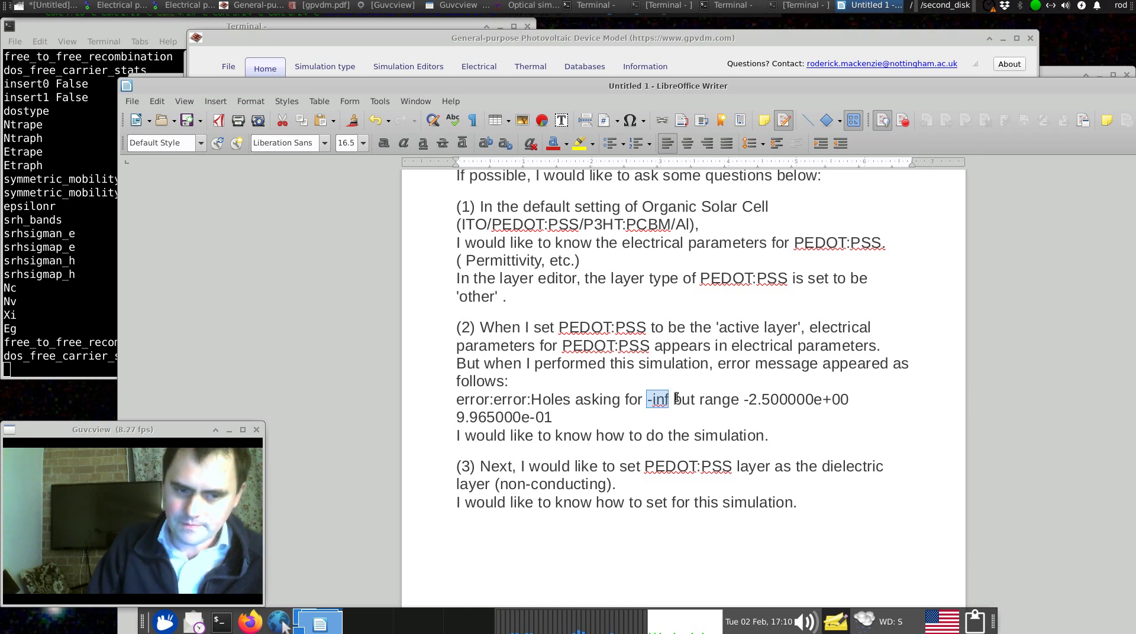
left_click(744, 400)
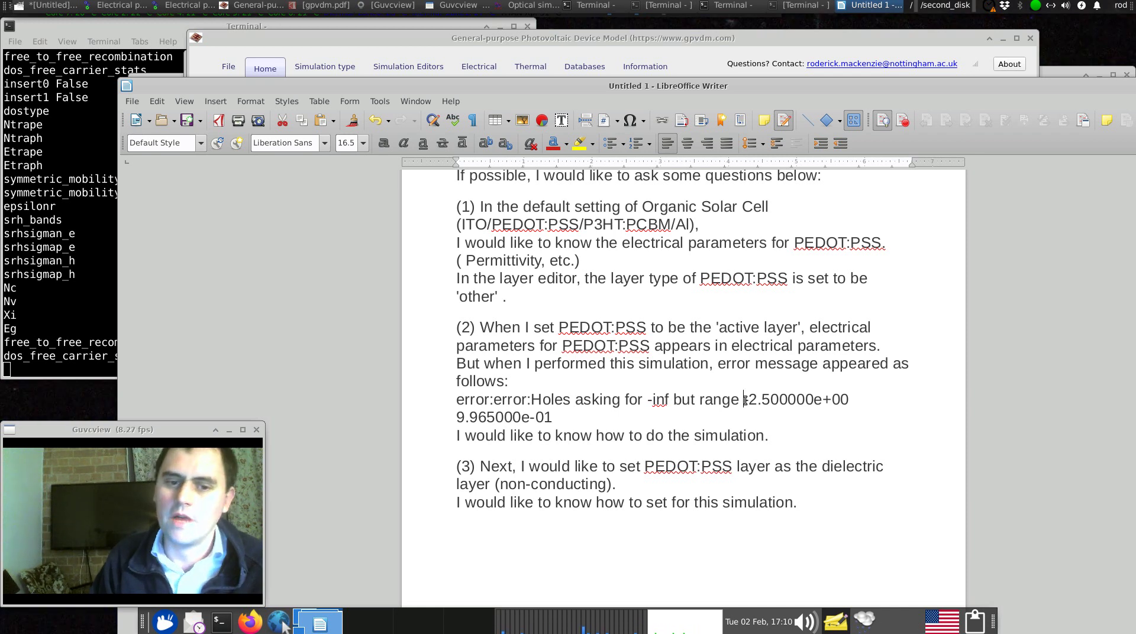
left_click_drag(745, 400, 848, 400)
left_click_drag(578, 416, 441, 414)
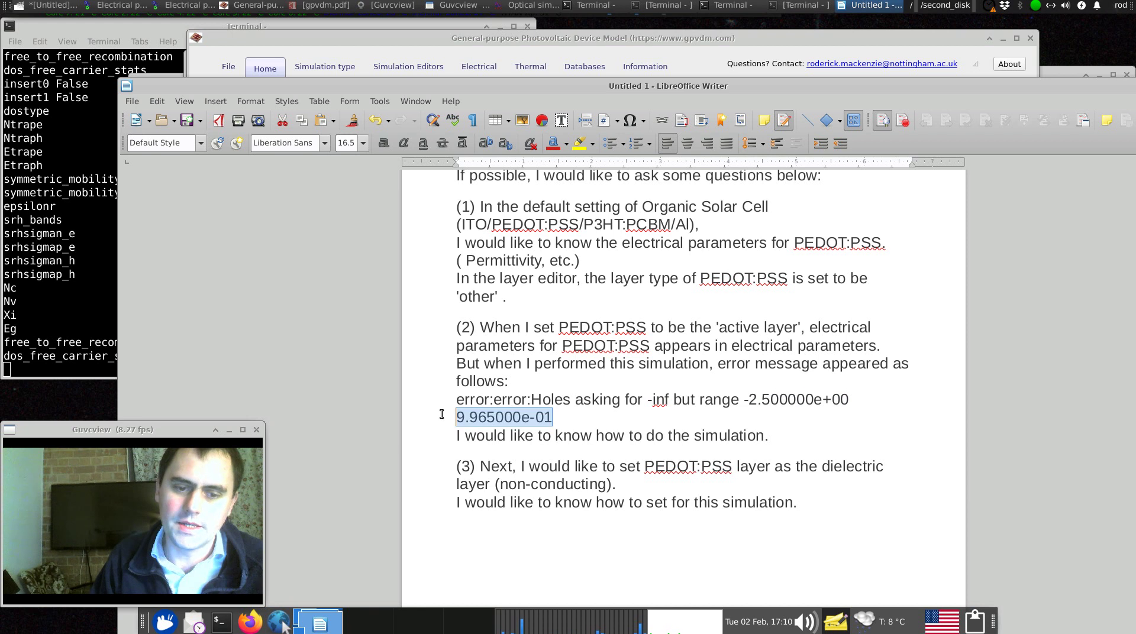
left_click_drag(582, 423, 430, 399)
left_click(436, 398)
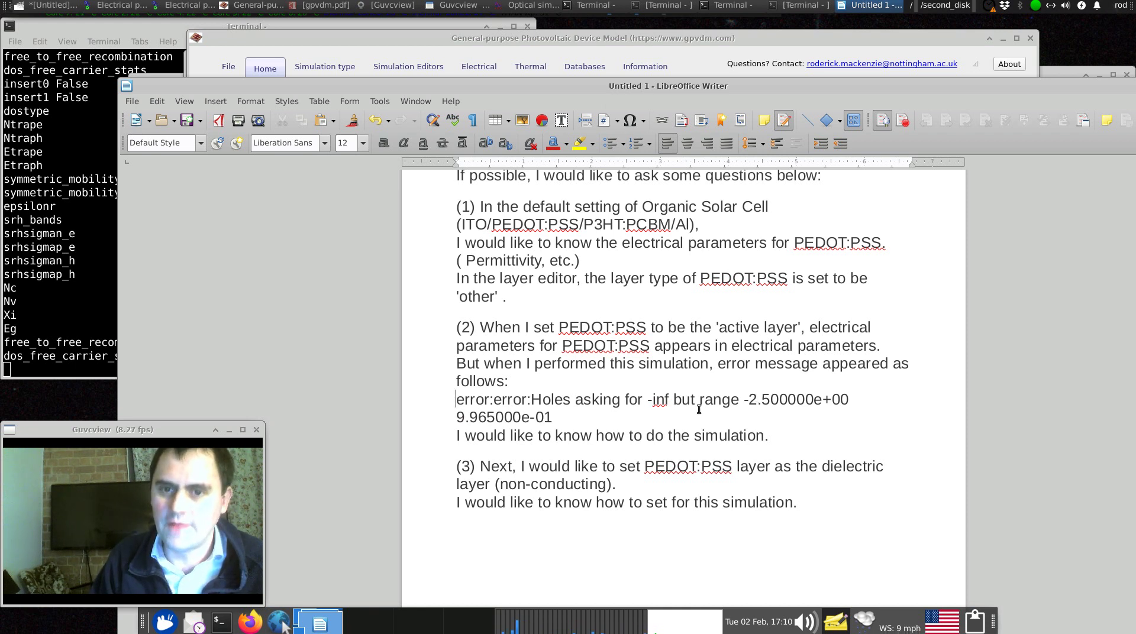
double_click(661, 400)
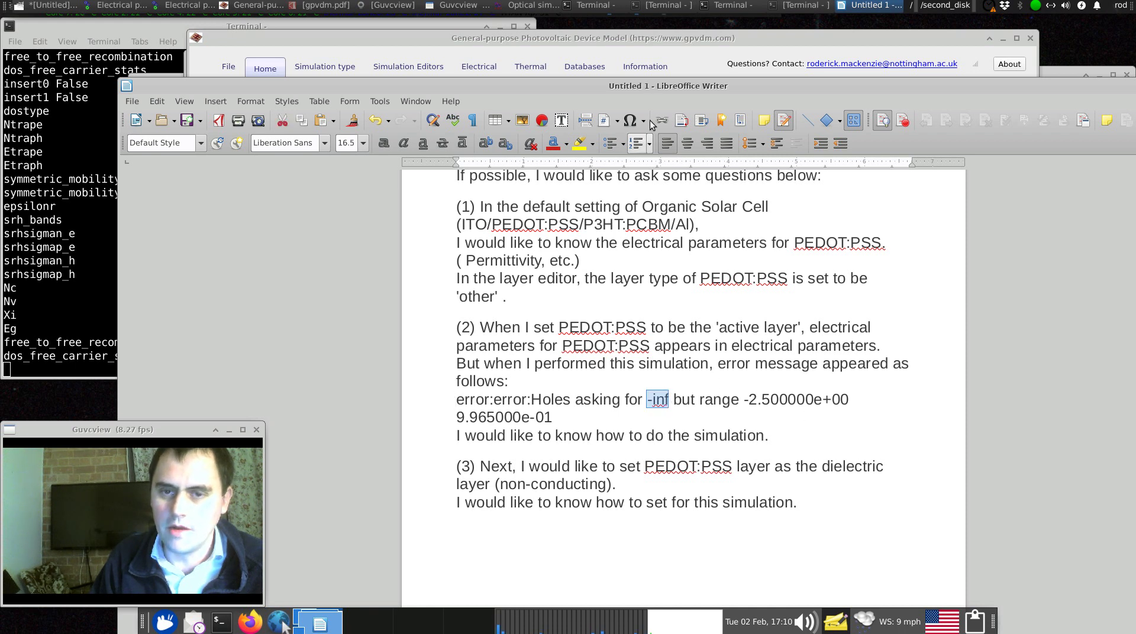
mouse_move(650, 112)
left_mouse_down()
mouse_move(682, 279)
mouse_move(648, 116)
left_mouse_up()
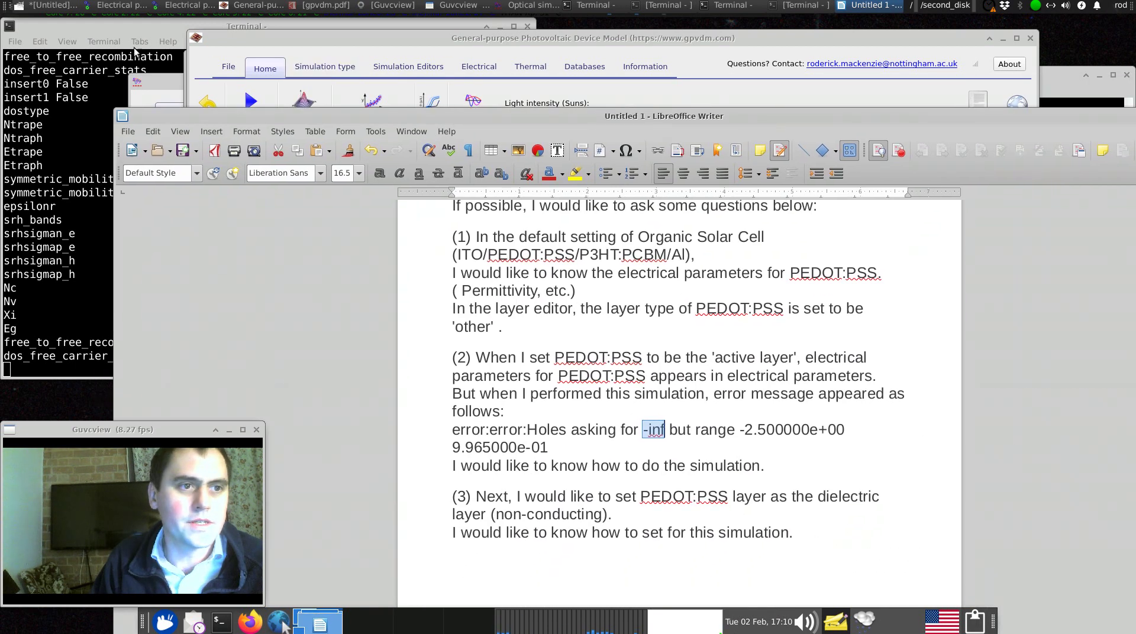
key("alt+Tab")
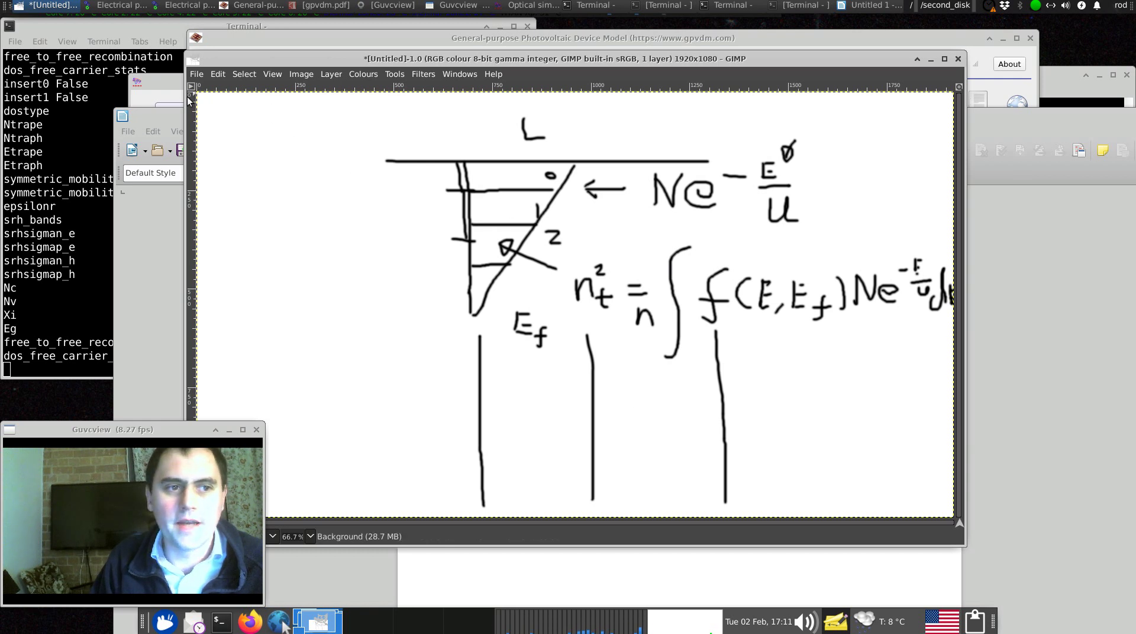
Raise the Writer questions document and briefly highlight question (2)'s two-line Holes -inf error paragraph
left_click(165, 112)
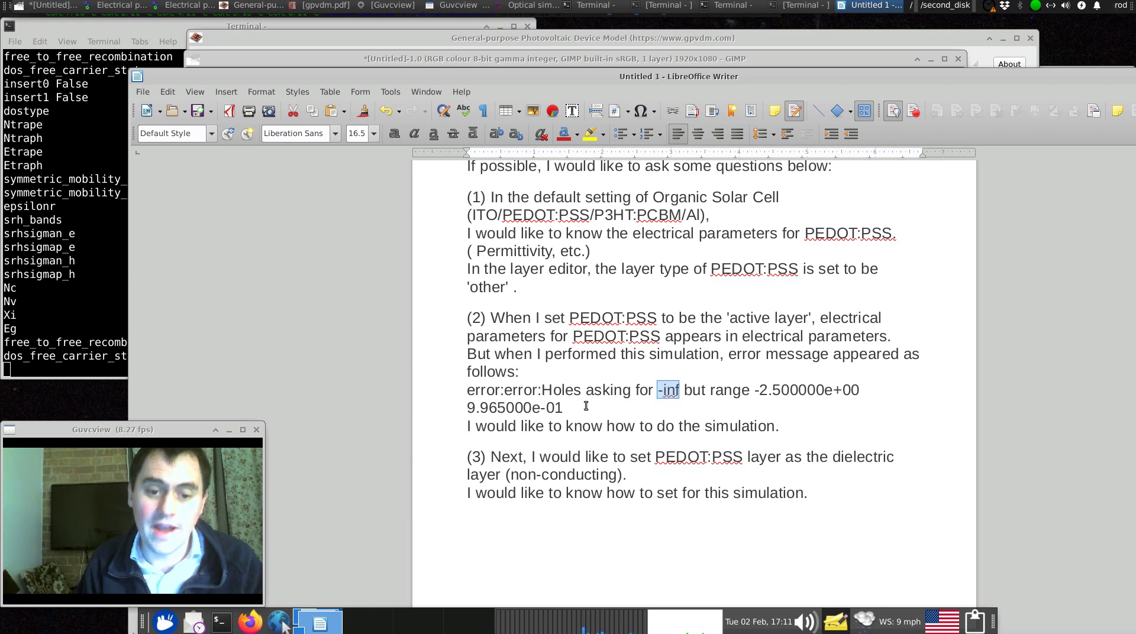
left_click_drag(585, 405, 450, 390)
left_click(450, 390)
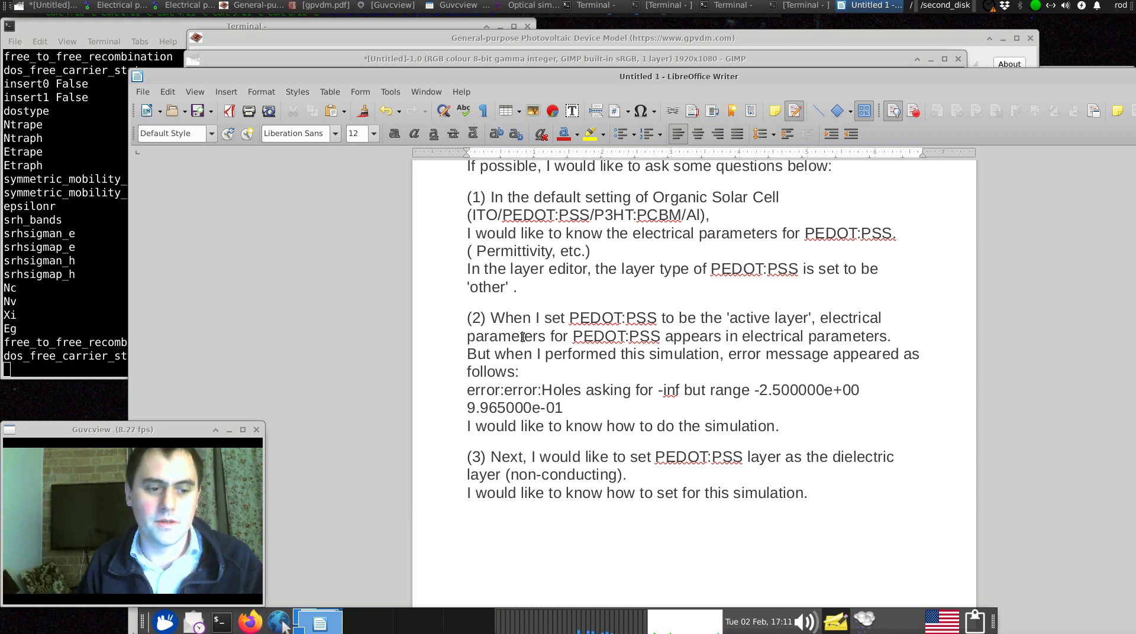
mouse_move(789, 15)
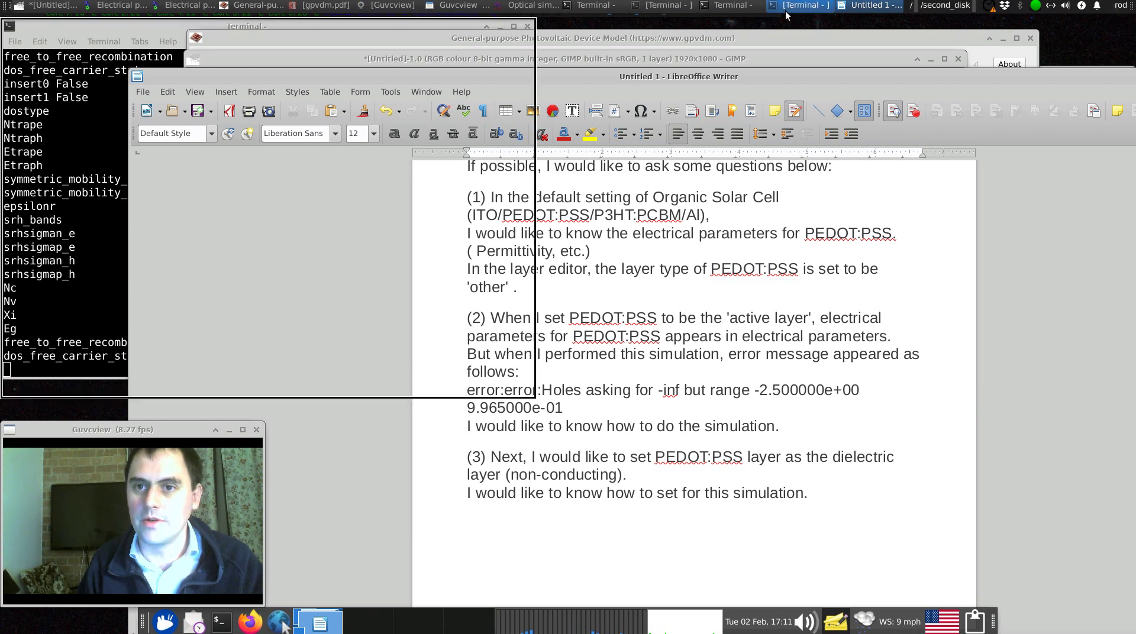